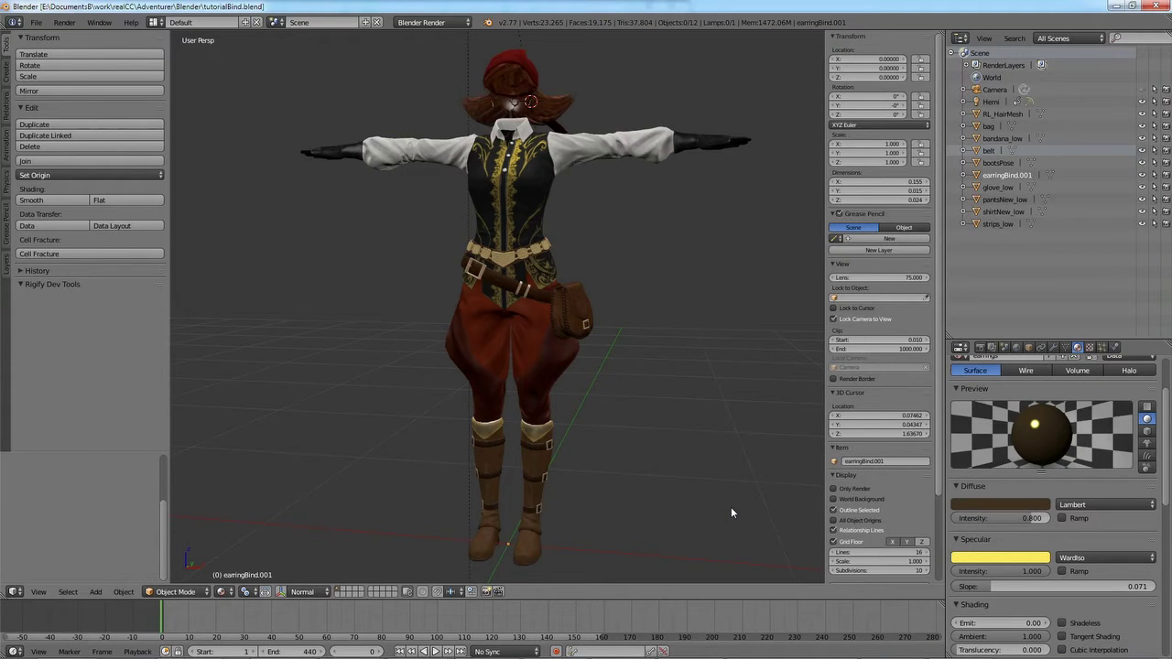
Import Female.fbx from the Body Templates (General) folder as FBX and save the scene
click(36, 22)
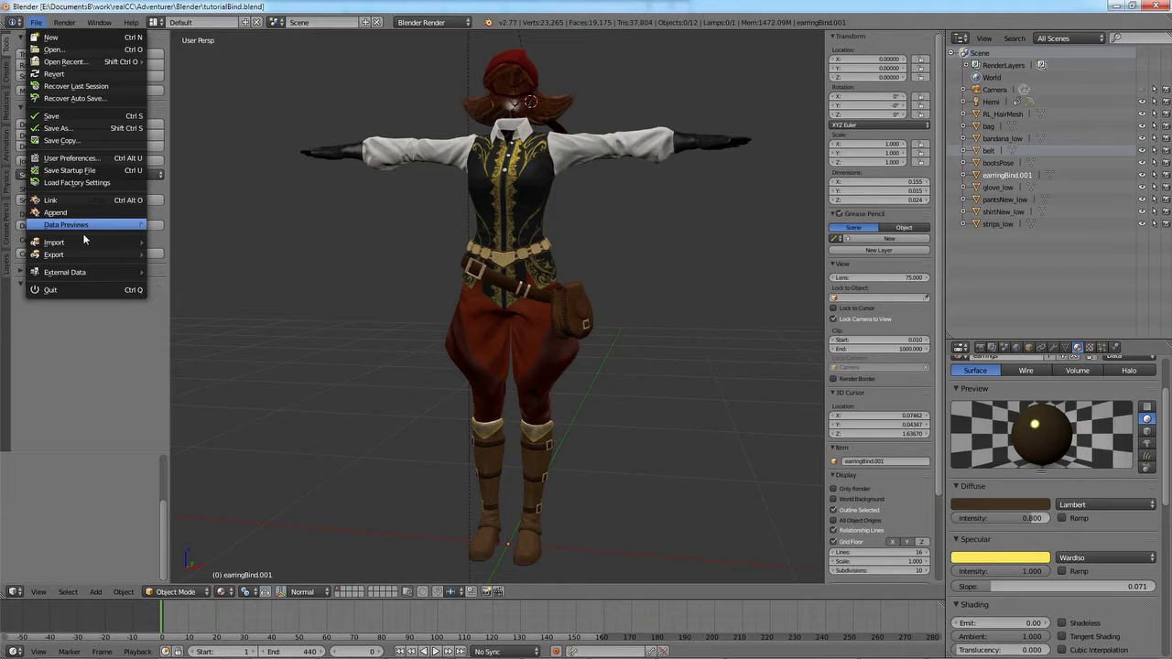
mouse_move(76, 244)
click(181, 266)
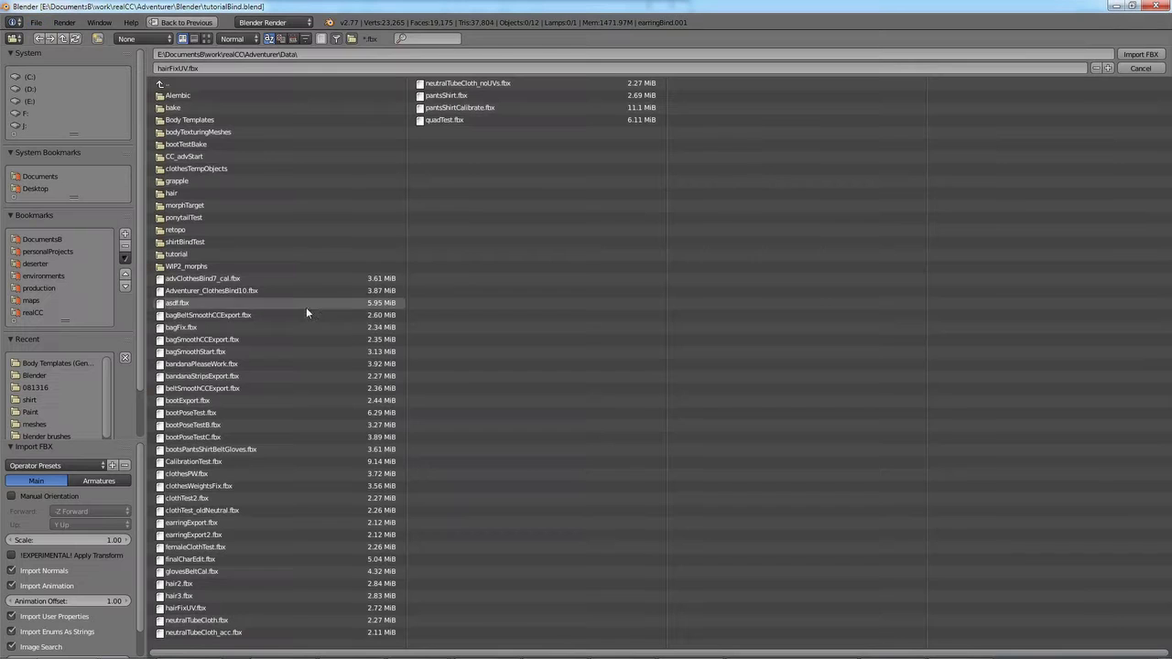
click(206, 120)
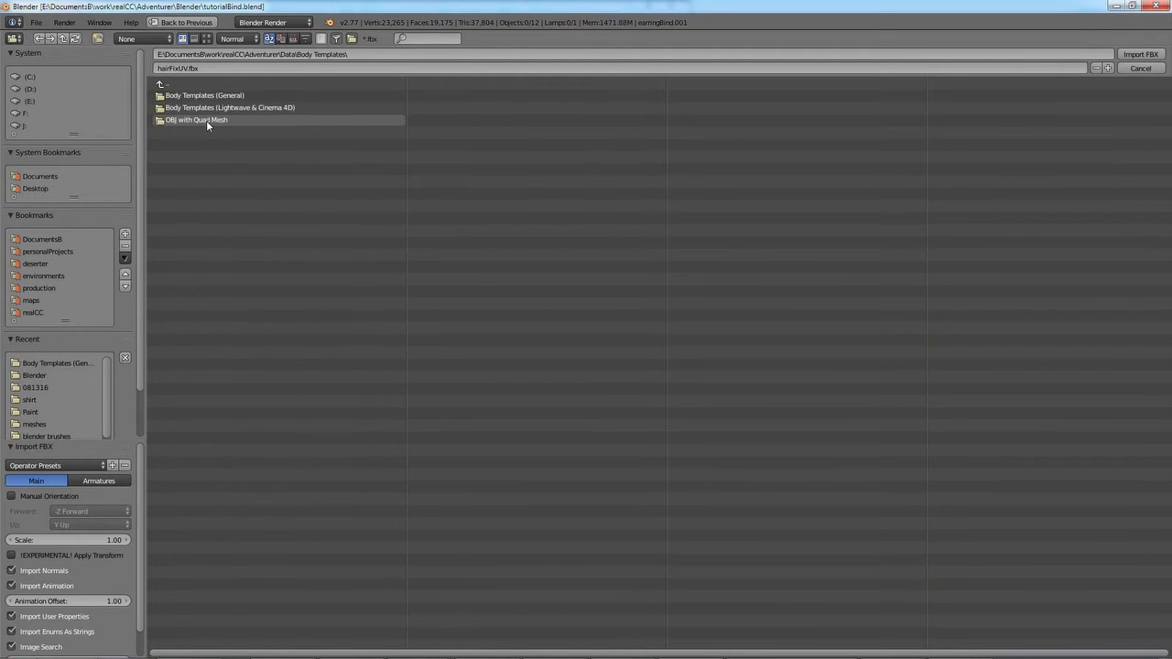
click(229, 97)
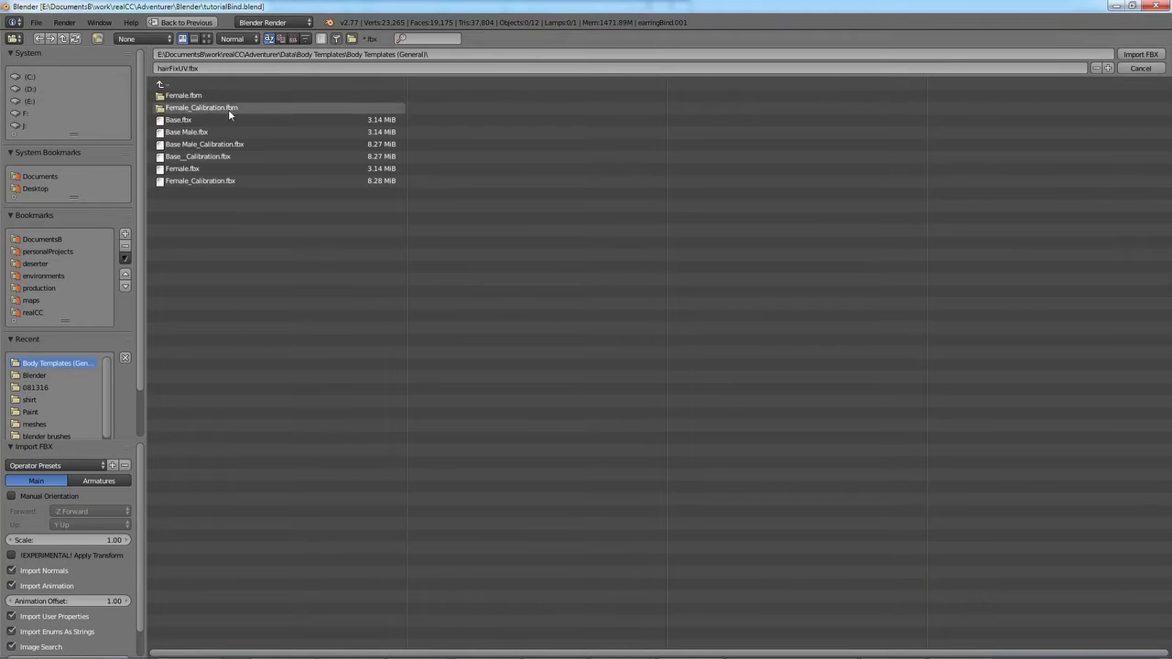
click(201, 171)
key(Return)
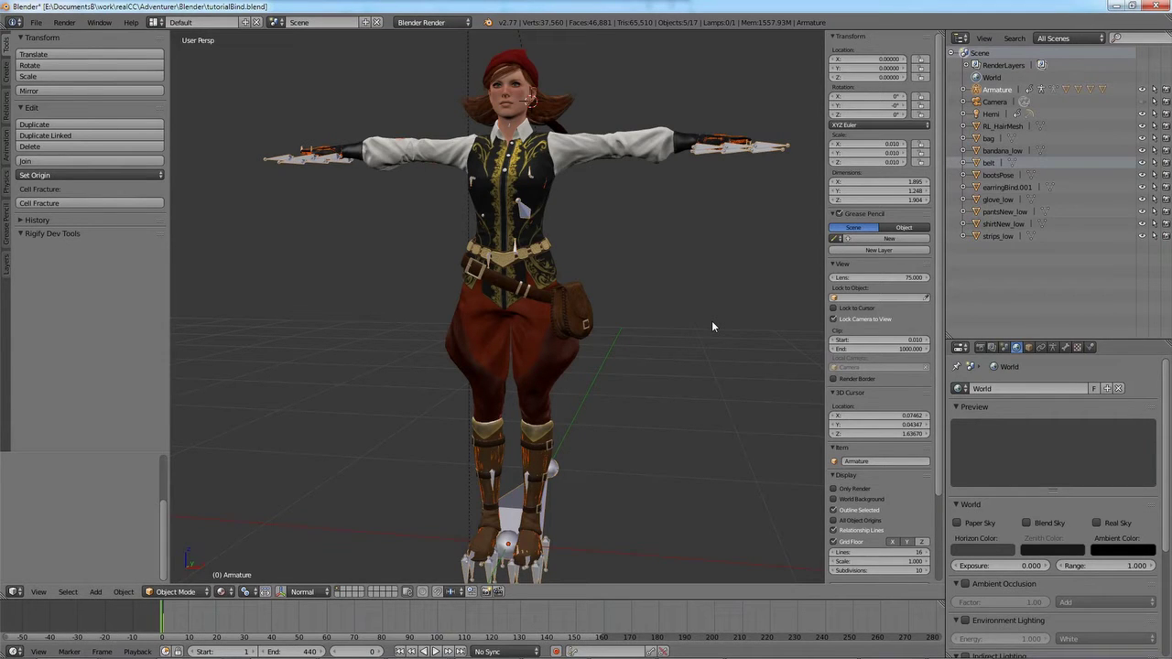
key(ctrl+s)
click(712, 322)
Parent the hair, bag, bandana, belt, boots, glove, pants, shirt and strips meshes to the imported armature with Armature Deform
key(a)
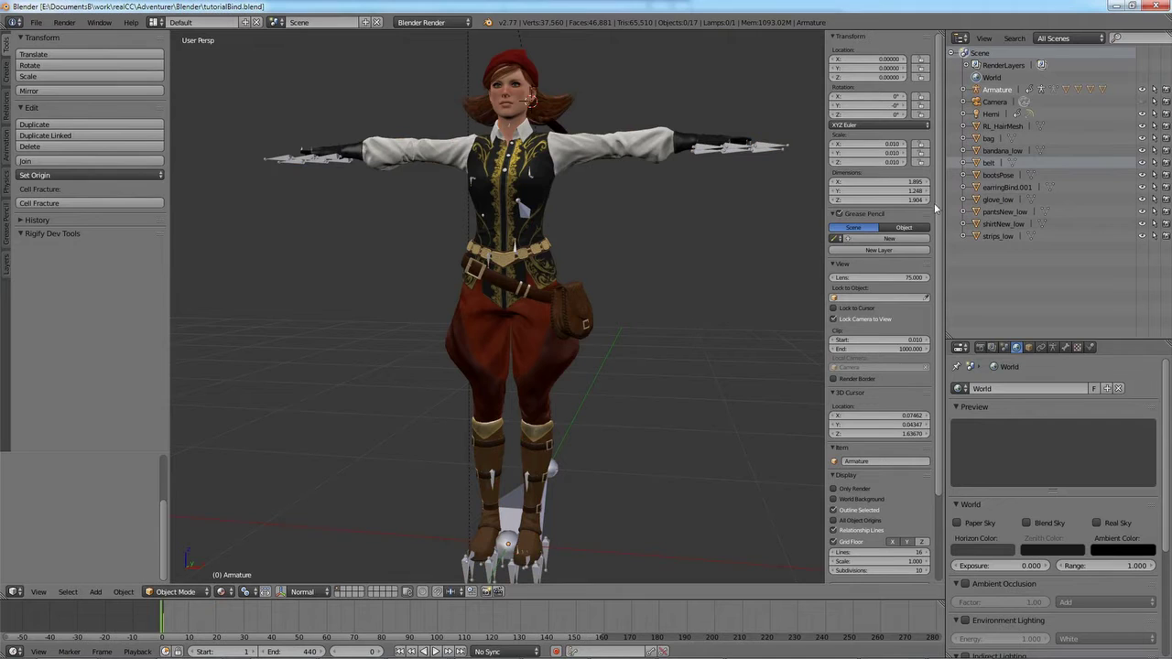
click(1007, 127)
shift+click(992, 138)
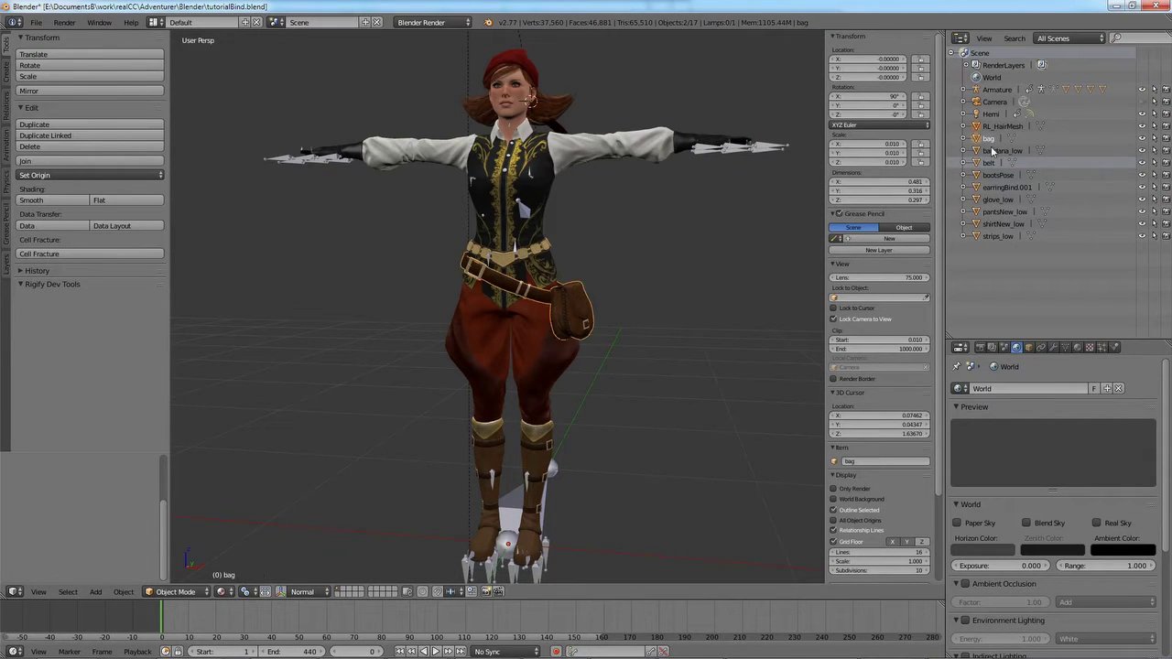
shift+click(995, 152)
ctrl+click(989, 163)
ctrl+click(999, 175)
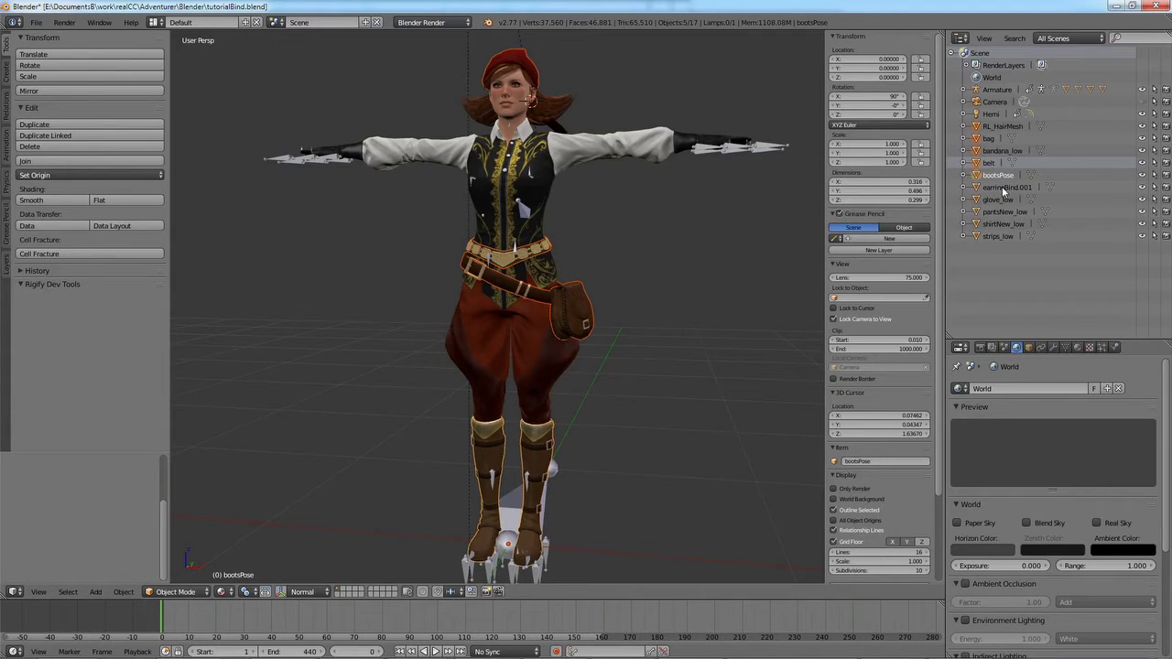
ctrl+click(999, 199)
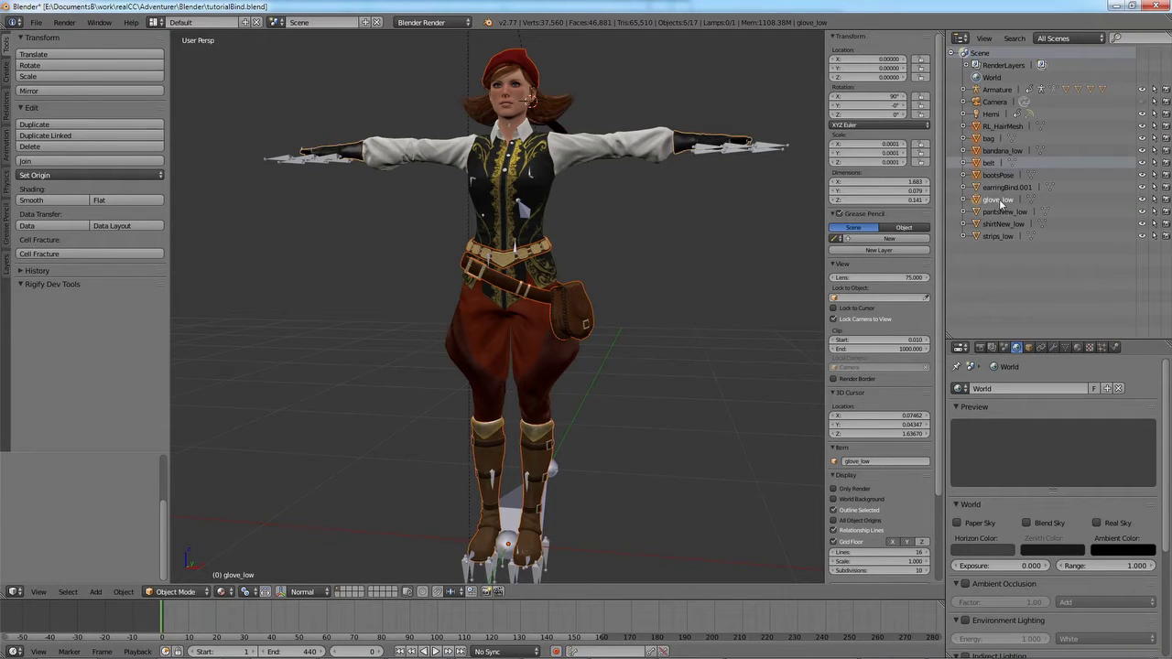
ctrl+click(1003, 212)
ctrl+click(1003, 223)
ctrl+click(999, 236)
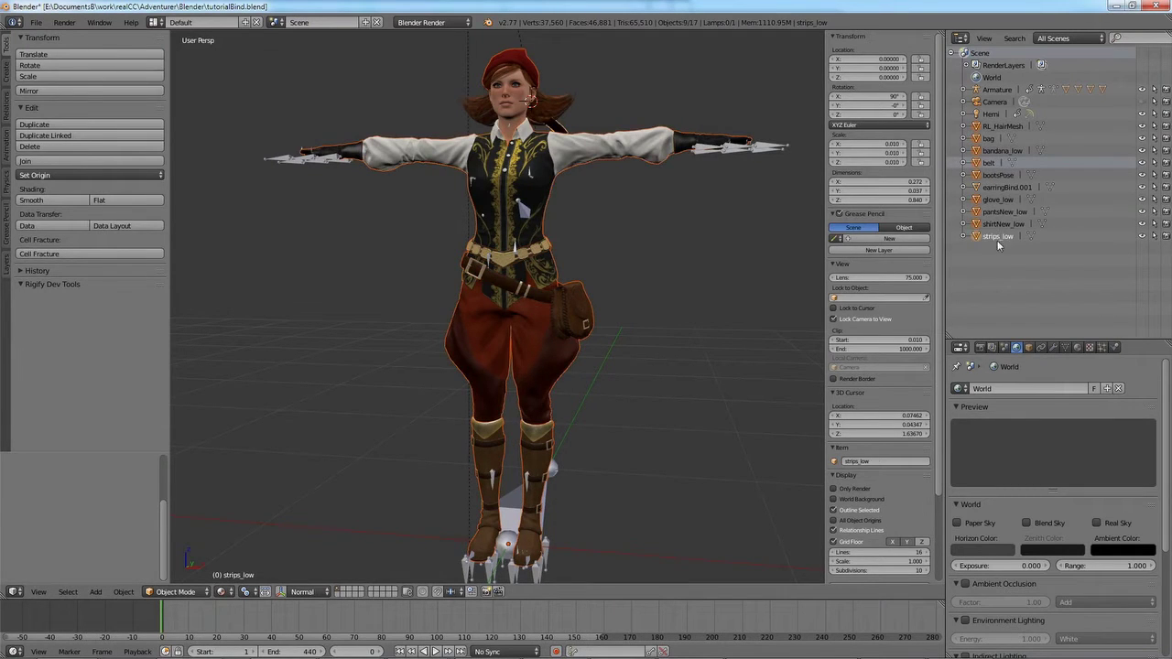
shift+right_click(559, 471)
key(ctrl+p)
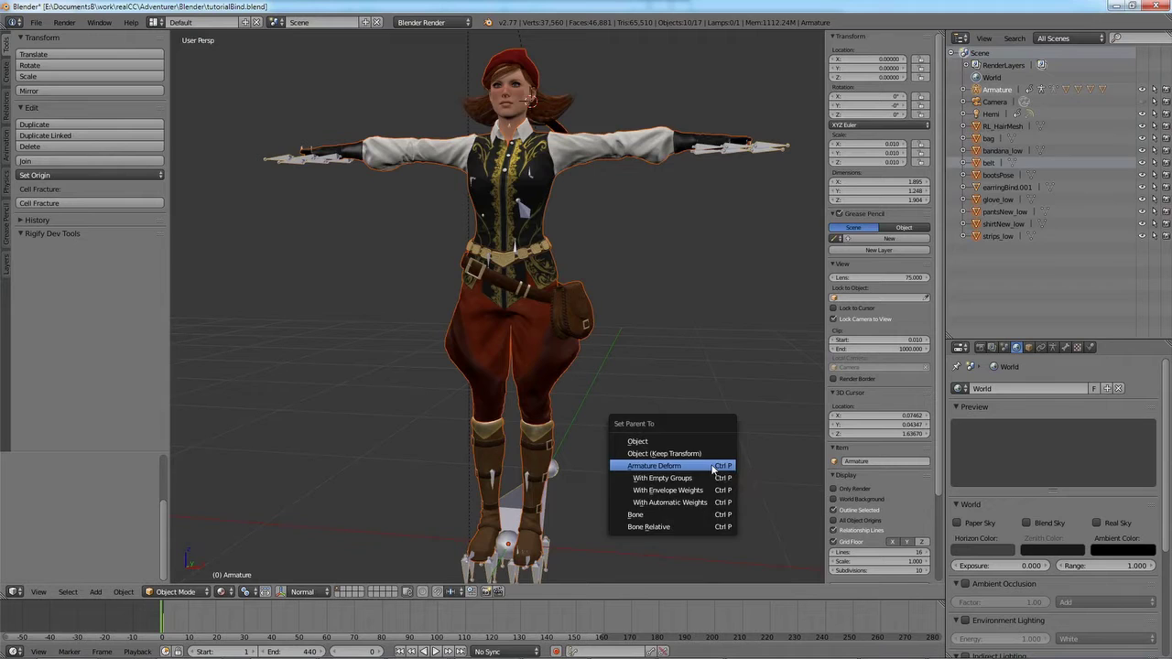
click(714, 470)
key(a)
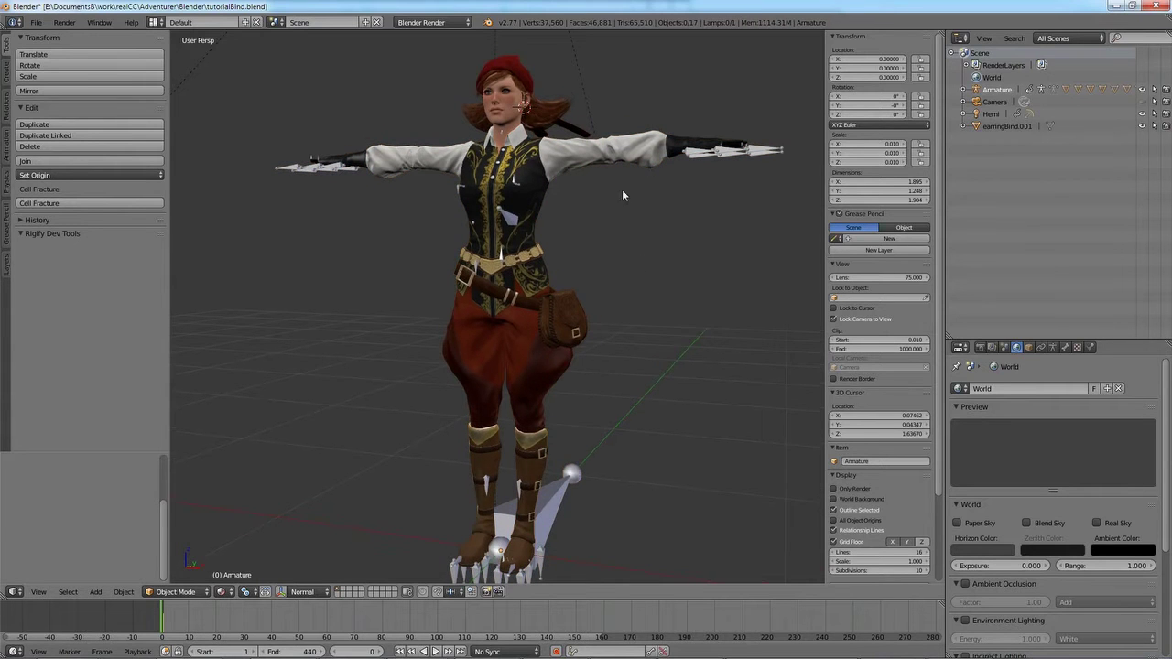
Inspect the shirt's Armature modifier, the armature's bones in Edit Mode, and the shirt's vertex groups
right_click(649, 163)
click(1052, 347)
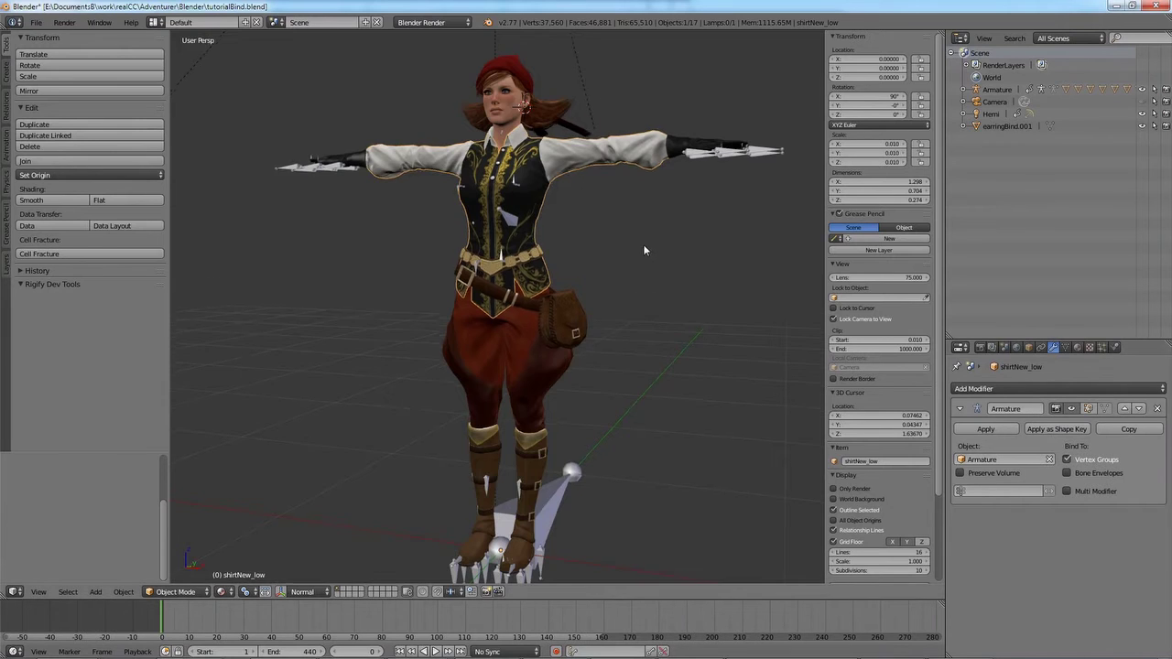
middle_drag(643, 243, 638, 257)
middle_drag(644, 344, 561, 479)
right_click(560, 479)
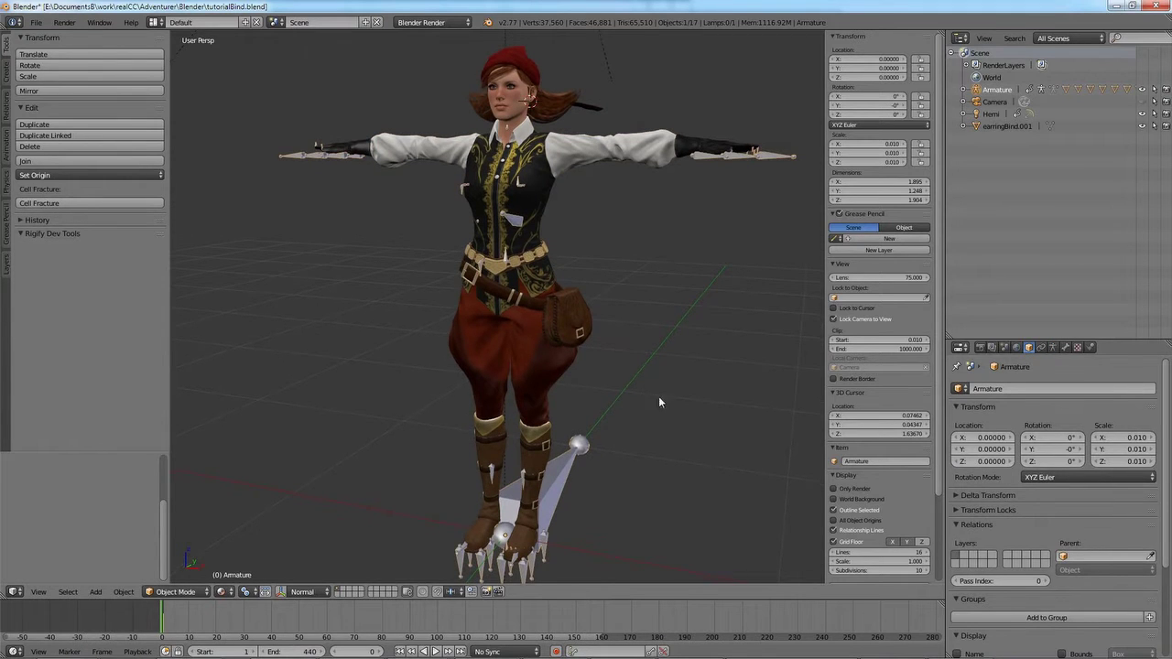
shift+middle_drag(692, 331, 688, 338)
key(Tab)
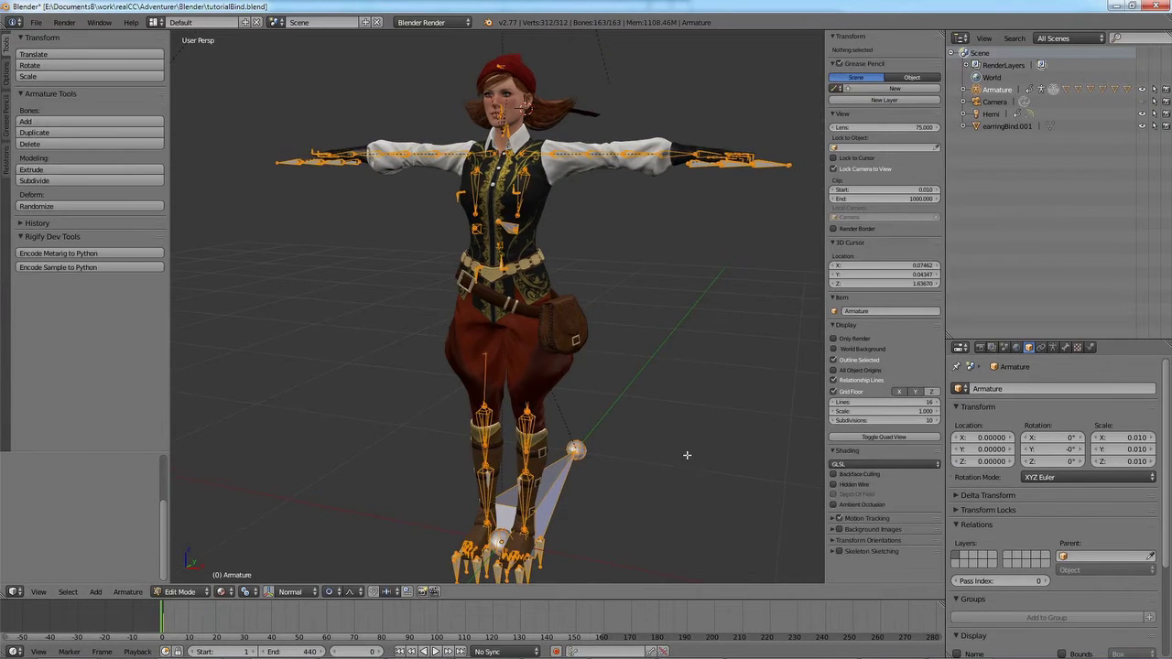
key(Tab)
right_click(654, 174)
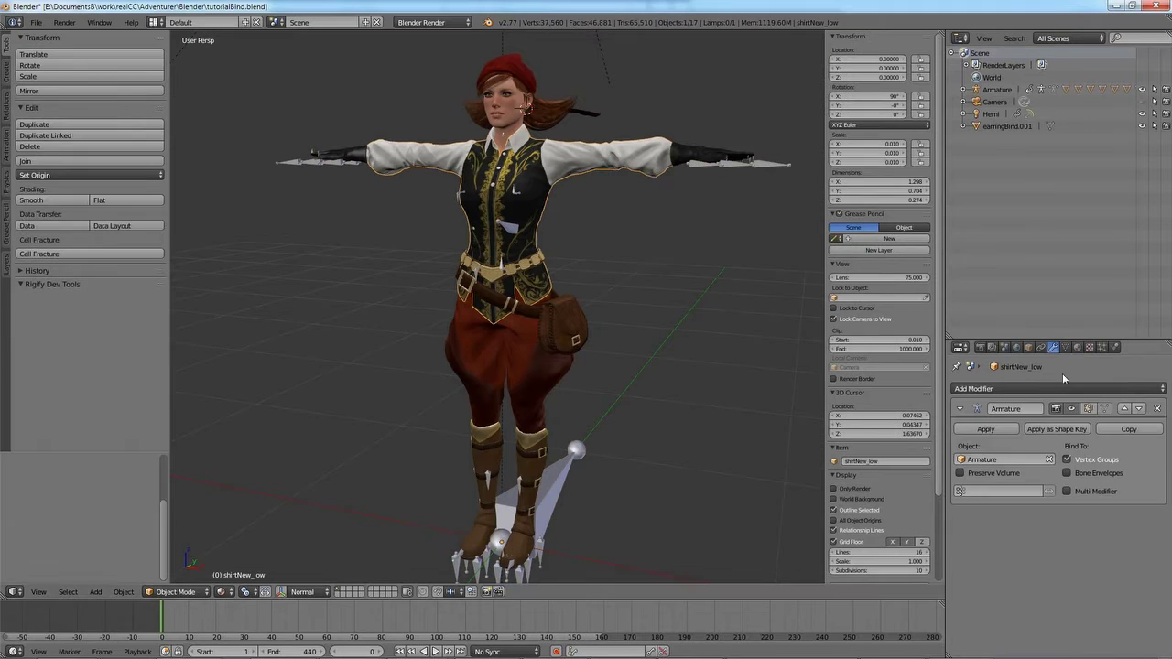
click(1065, 347)
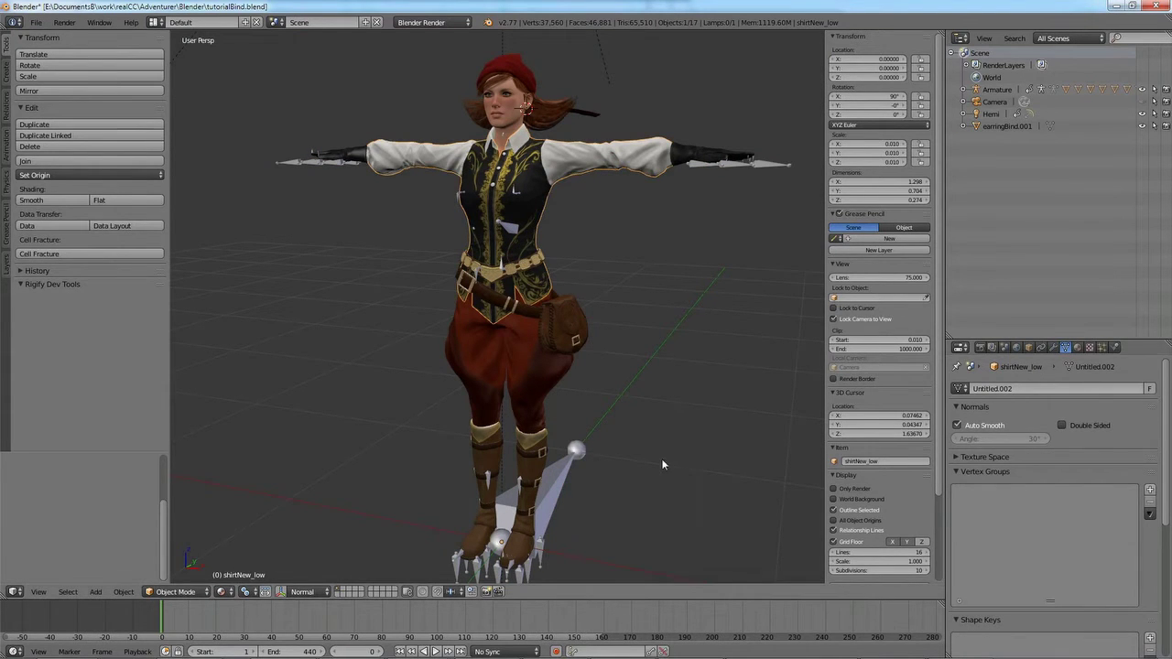
Try moving the armature's root bone in Pose Mode to test how the clothes follow, cancel the move and return to Object Mode
middle_drag(661, 463, 700, 451)
right_click(574, 477)
key(ctrl+Tab)
scroll(680, 463, down, 1)
key(a)
right_click(557, 469)
key(g)
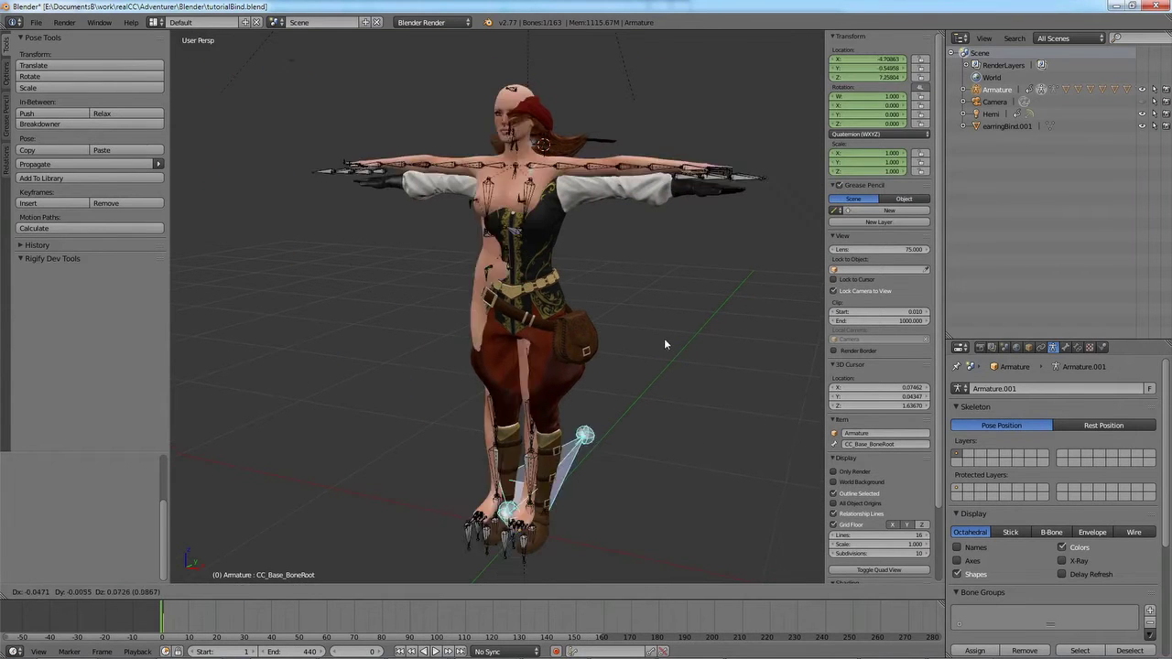
key(Escape)
scroll(633, 299, up, 8)
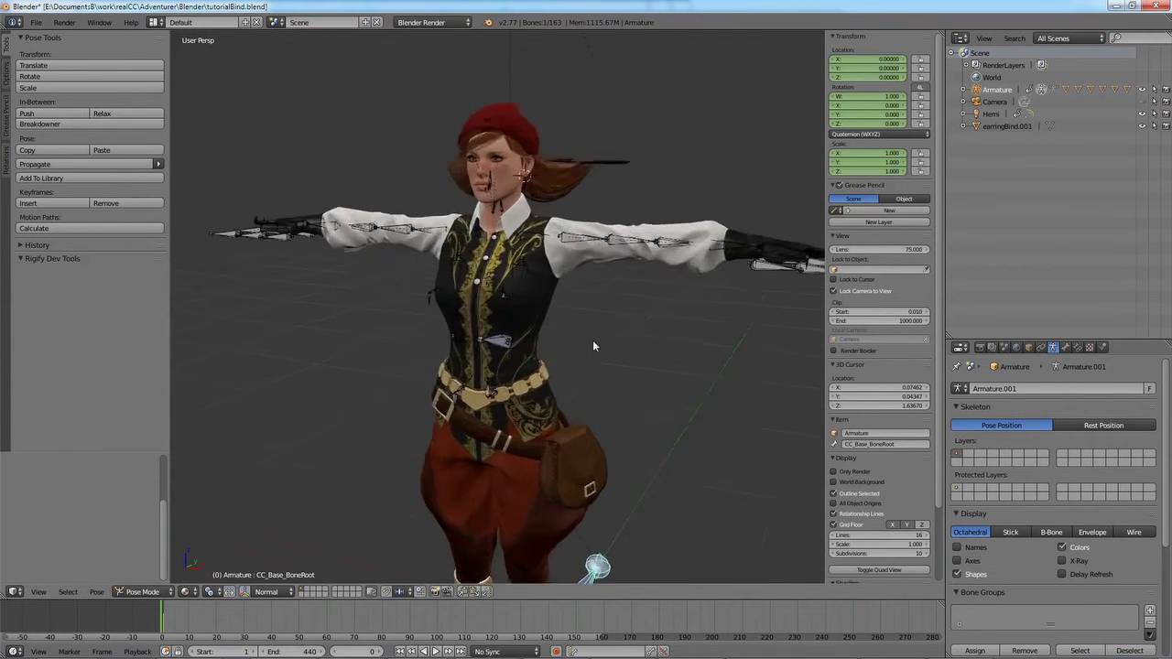
middle_drag(622, 362, 646, 431)
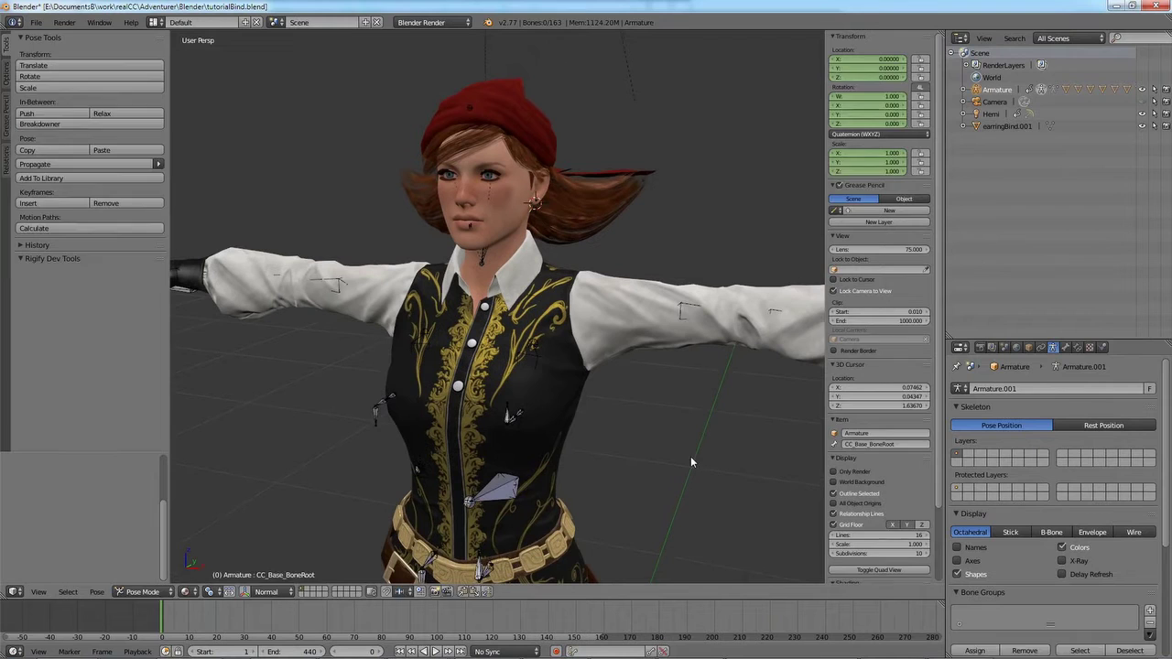
key(ctrl+Tab)
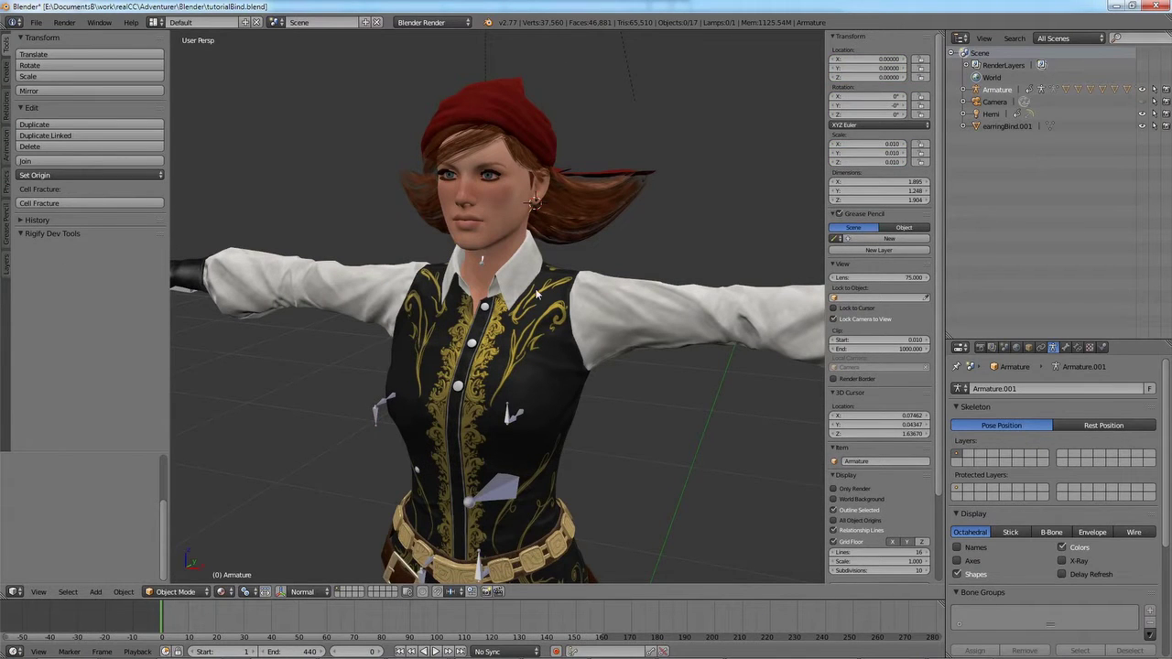
Transfer weights from the CC_Base_Body mesh to the shirt in Weight Paint mode
right_click(539, 293)
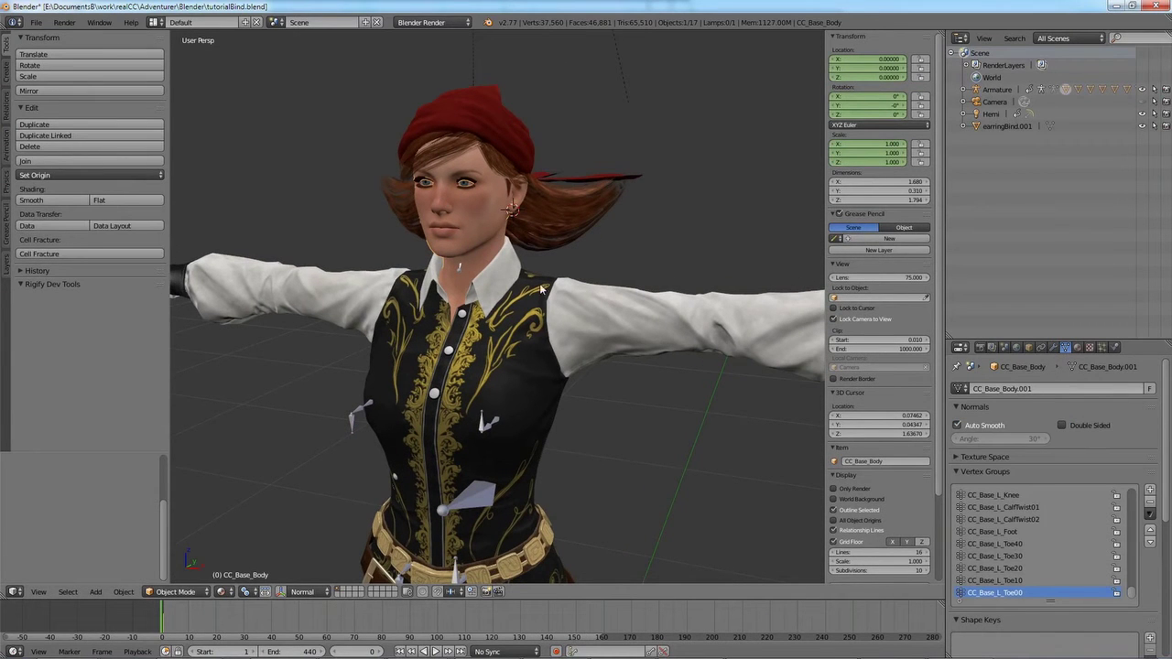
middle_drag(540, 289, 619, 337)
right_click(632, 330)
middle_drag(651, 465, 630, 469)
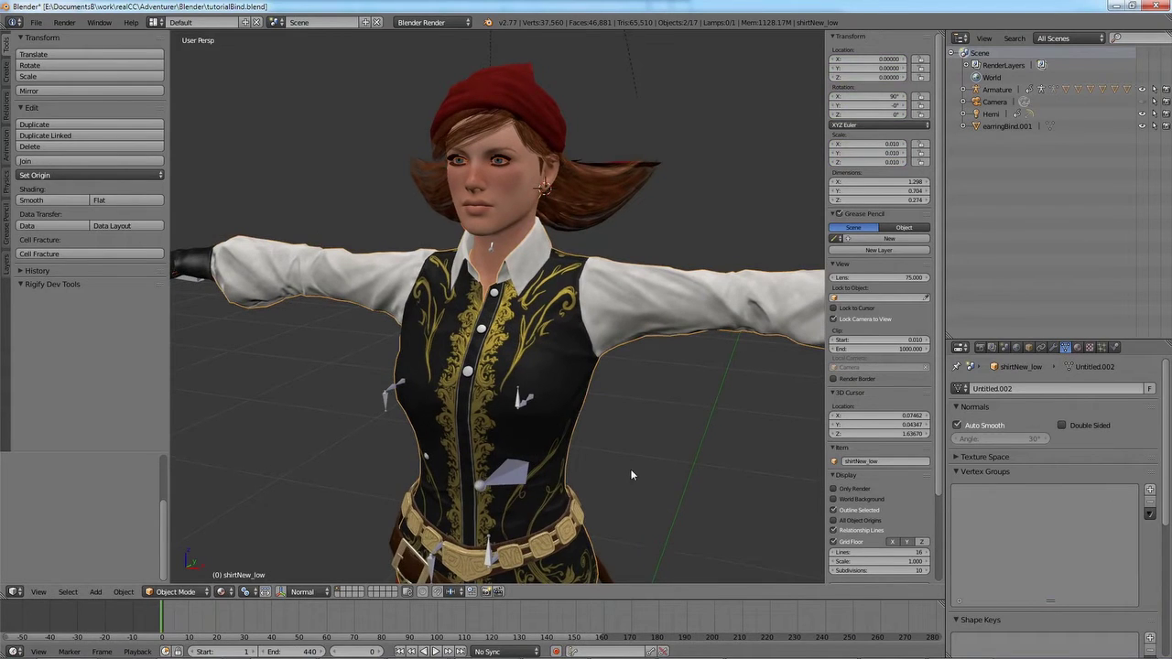
click(176, 592)
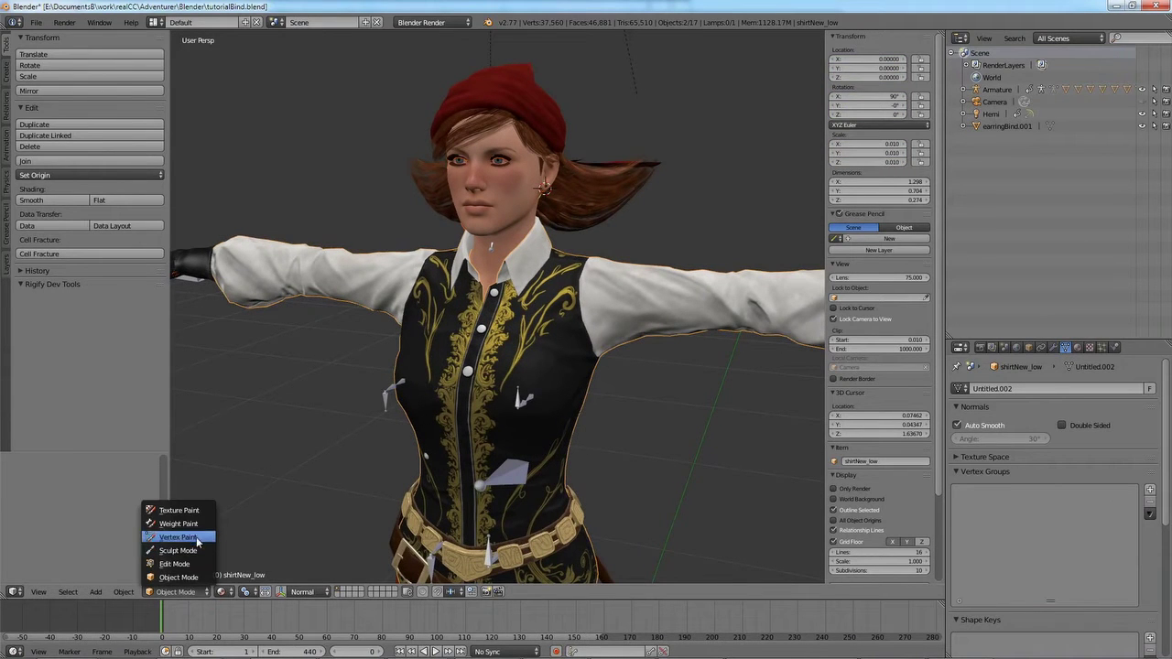
click(194, 524)
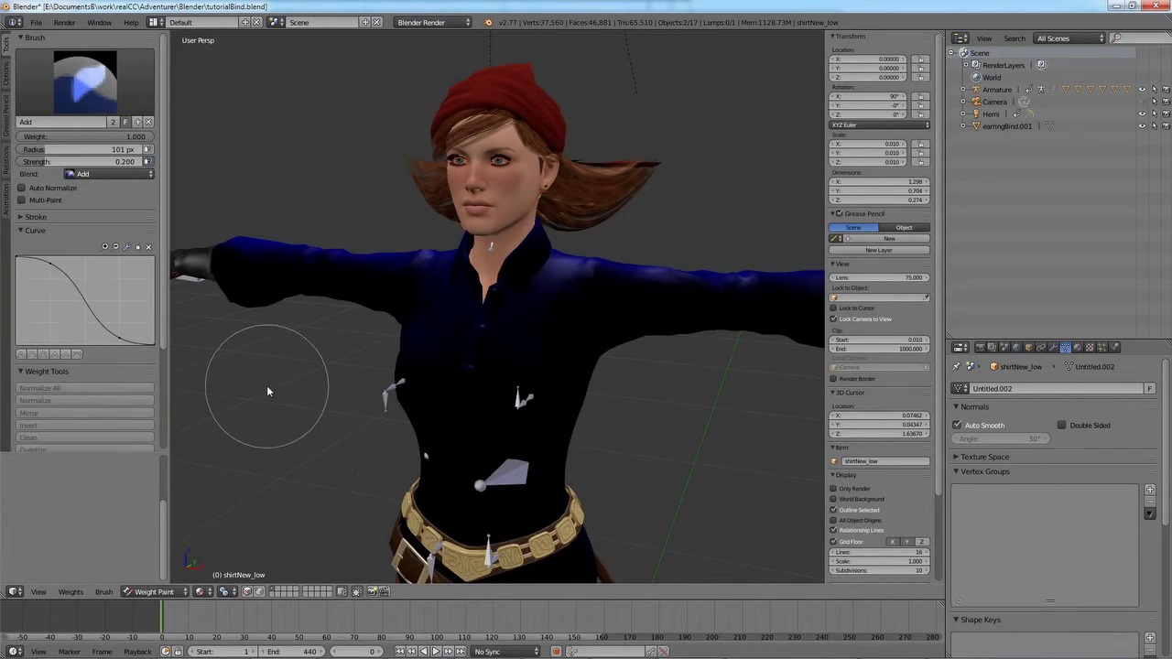
scroll(93, 338, down, 5)
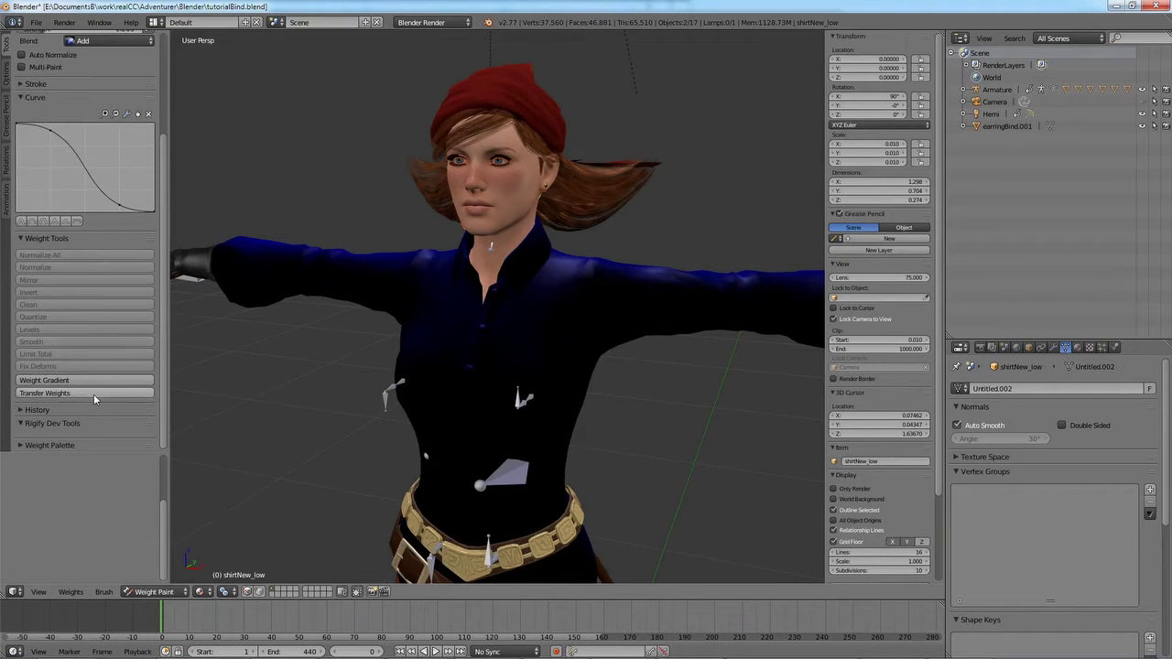
click(93, 394)
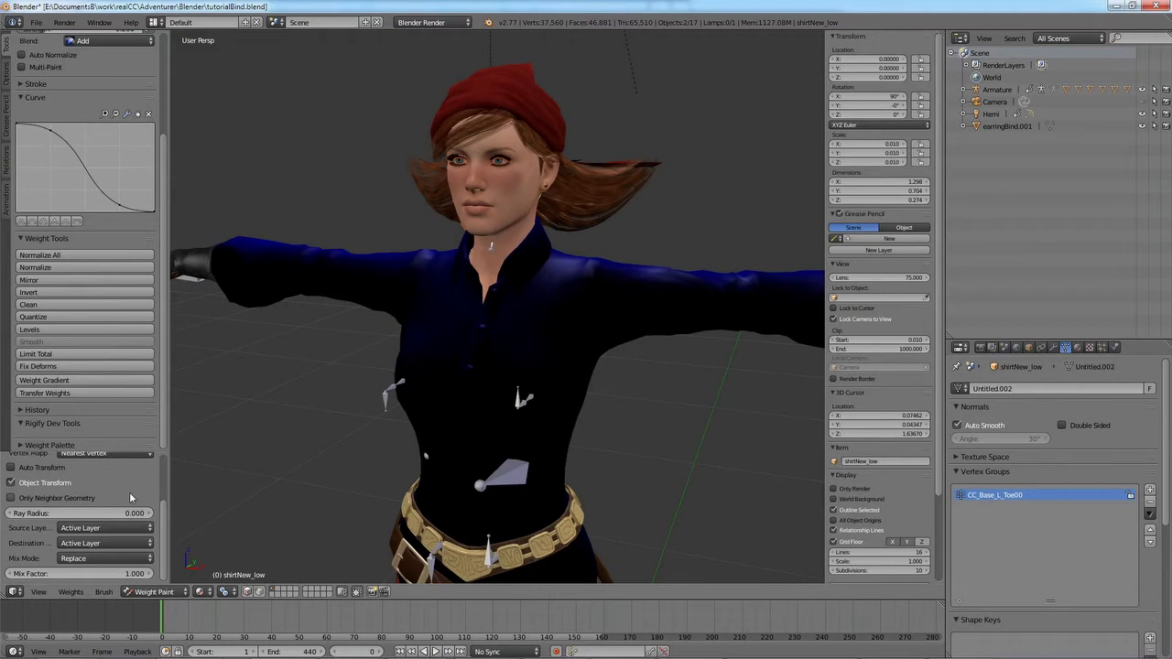
Set the weight transfer's source layers selection to By Name and check the shirt's vertex group list
scroll(142, 524, up, 2)
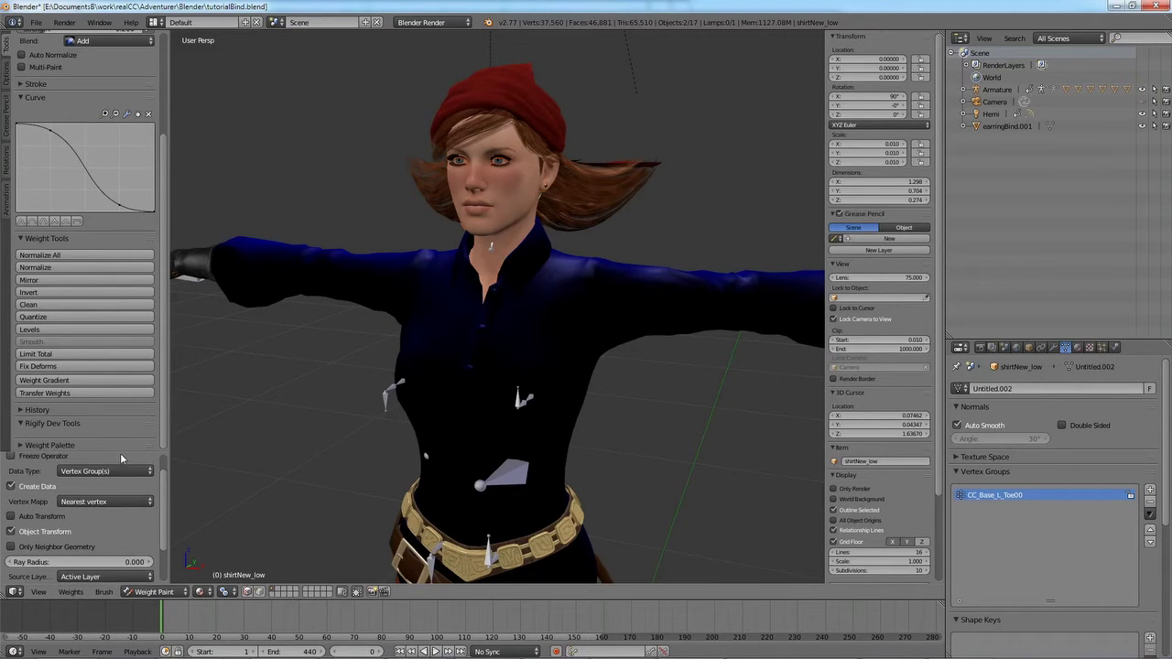
drag(121, 458, 131, 389)
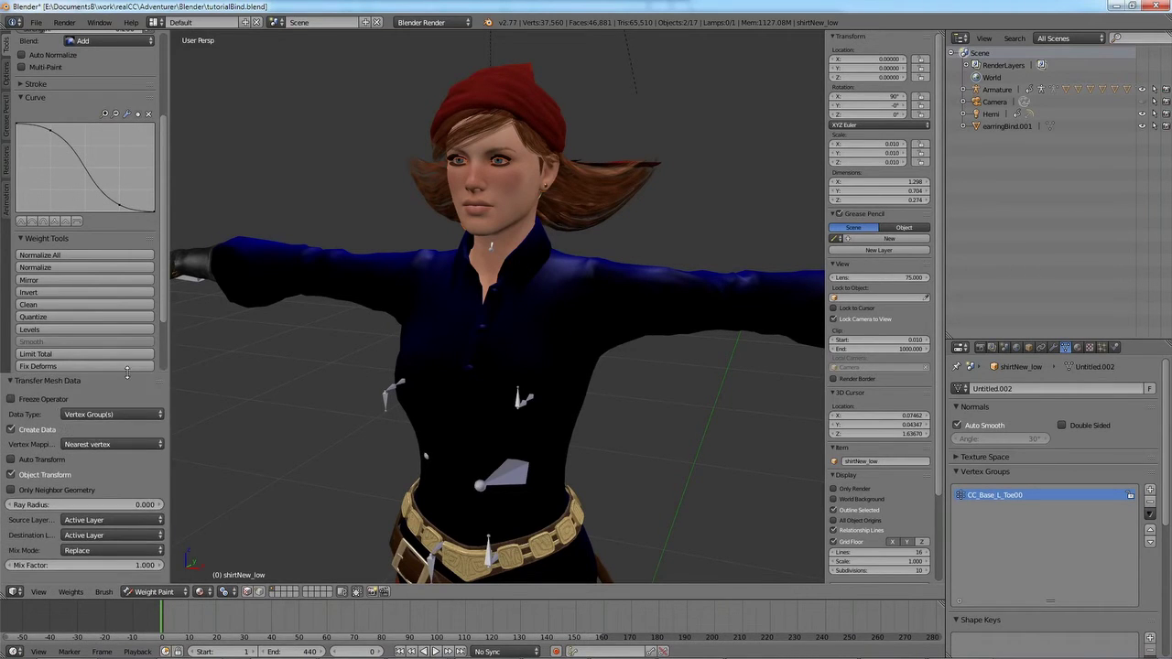
click(87, 521)
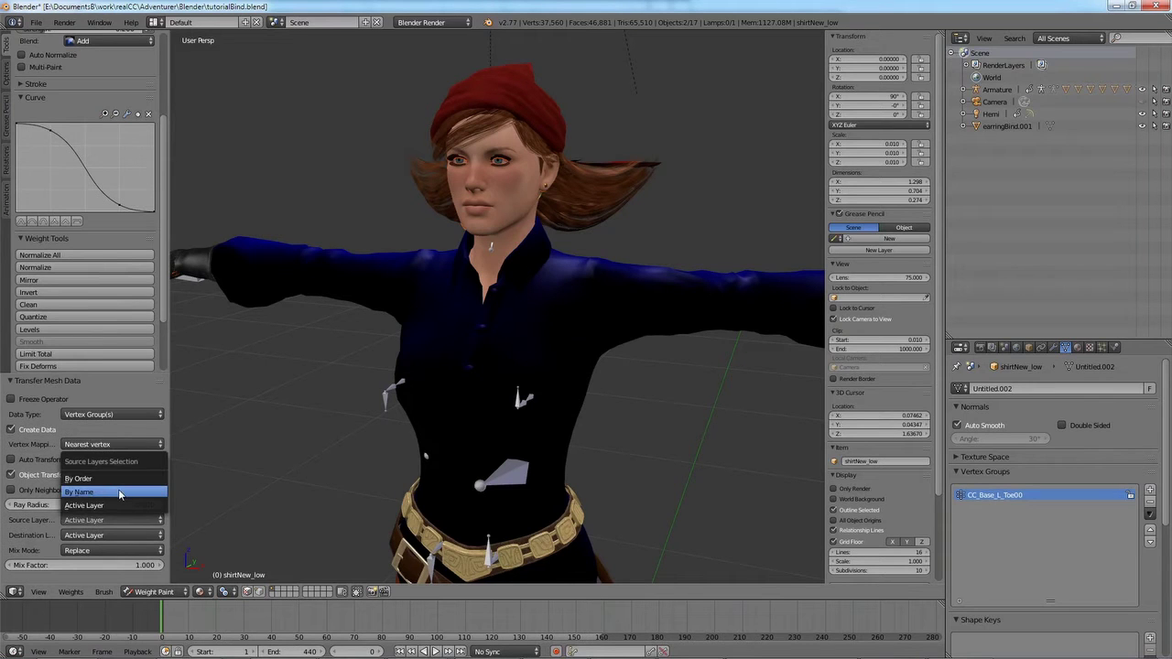
click(119, 494)
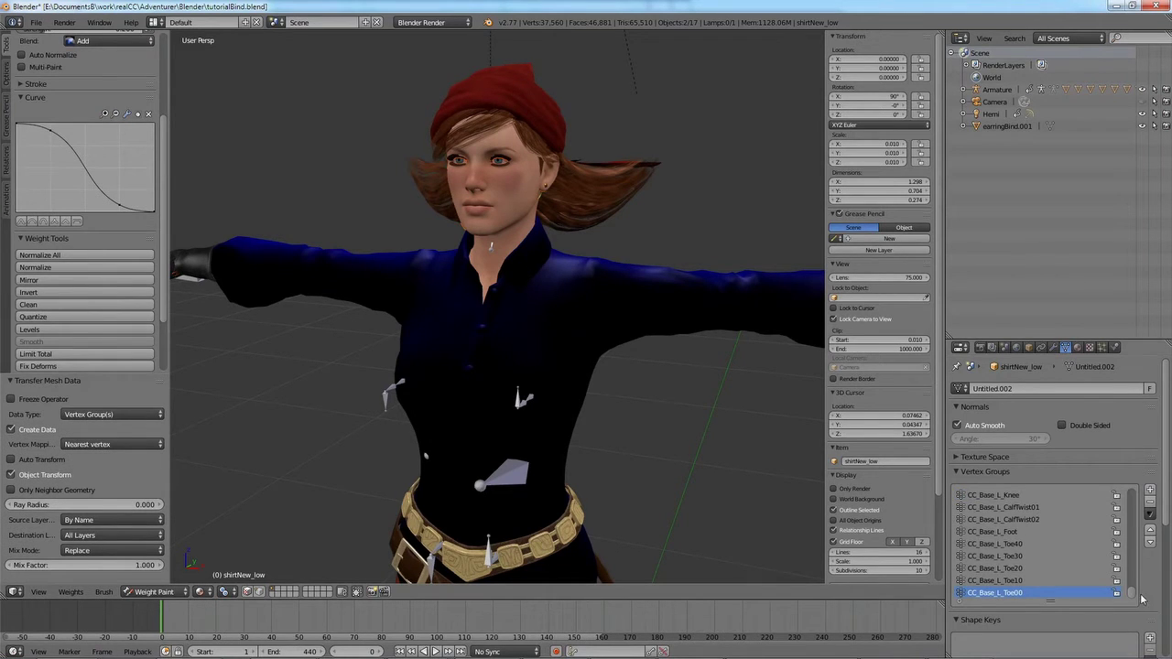
mouse_move(1131, 595)
mouse_down()
mouse_move(1138, 472)
mouse_move(1133, 609)
mouse_up()
scroll(1133, 595, up, 10)
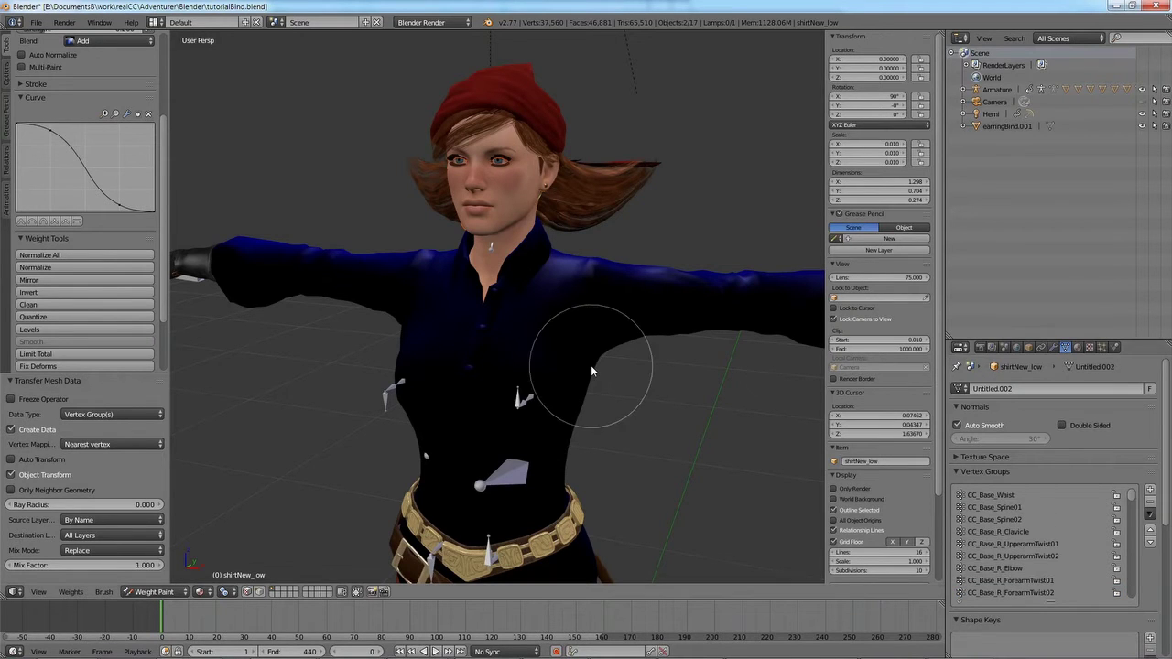
Return the shirt to Object Mode and deselect all objects
middle_drag(595, 365, 580, 370)
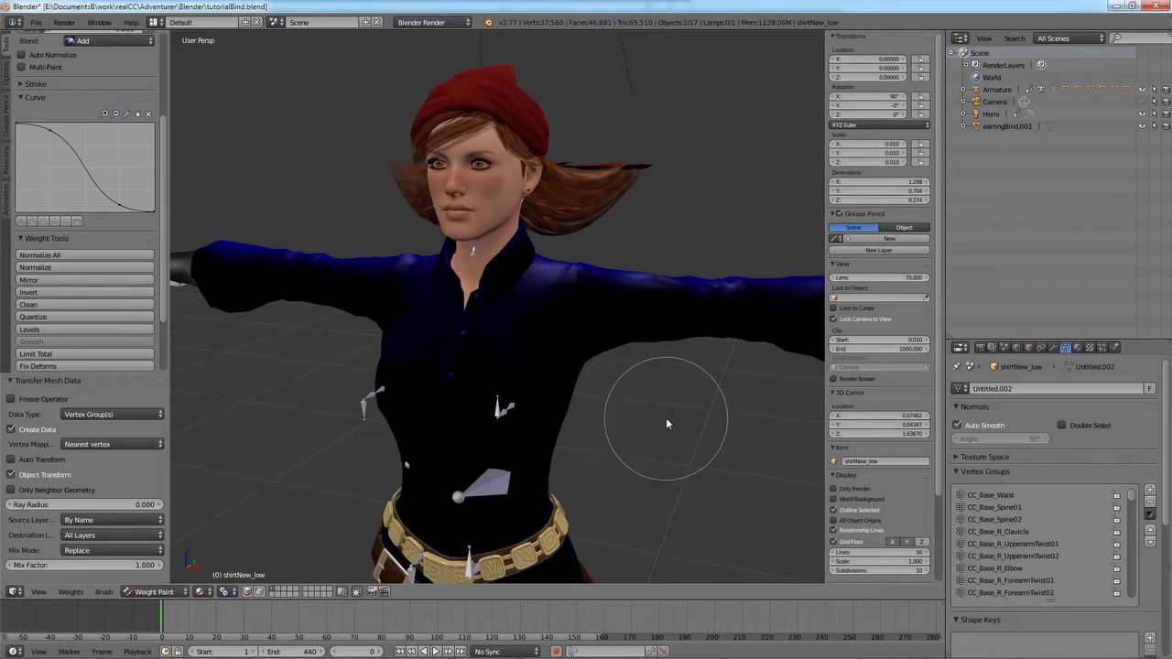
click(156, 592)
click(151, 579)
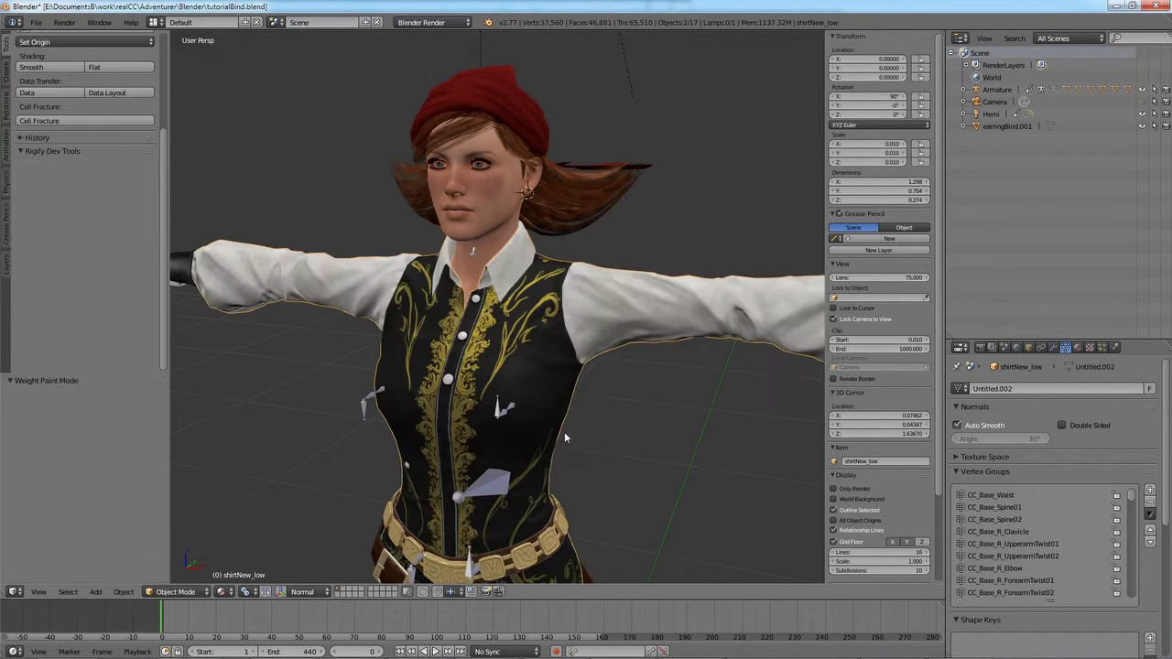
scroll(712, 446, down, 5)
middle_drag(630, 467, 595, 504)
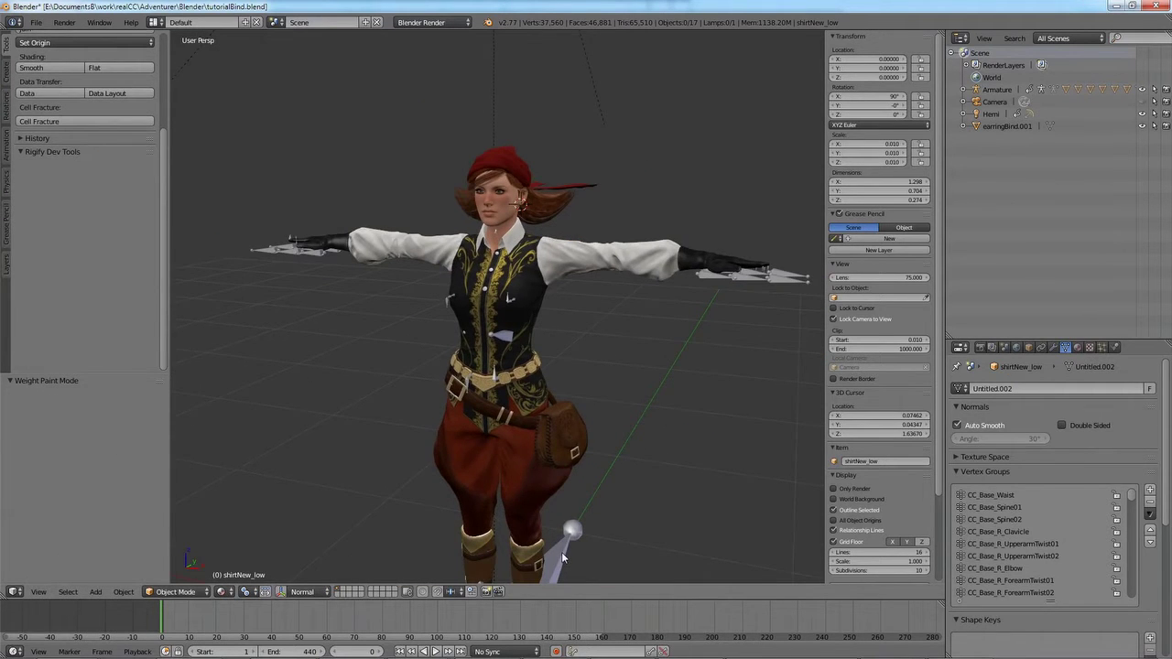
Try rotating the armature's left upper arm bone in Pose Mode to test how the shirt sleeve deforms, and cancel the rotation
right_click(561, 552)
middle_drag(540, 449, 529, 407)
scroll(526, 401, up, 5)
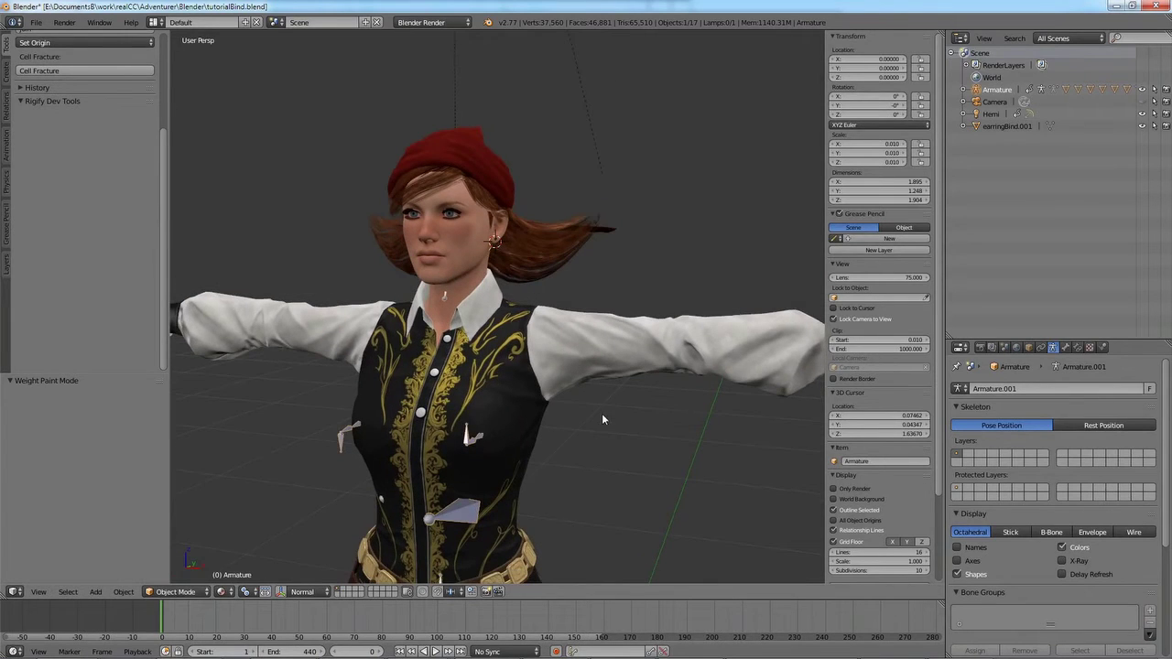
key(ctrl+Tab)
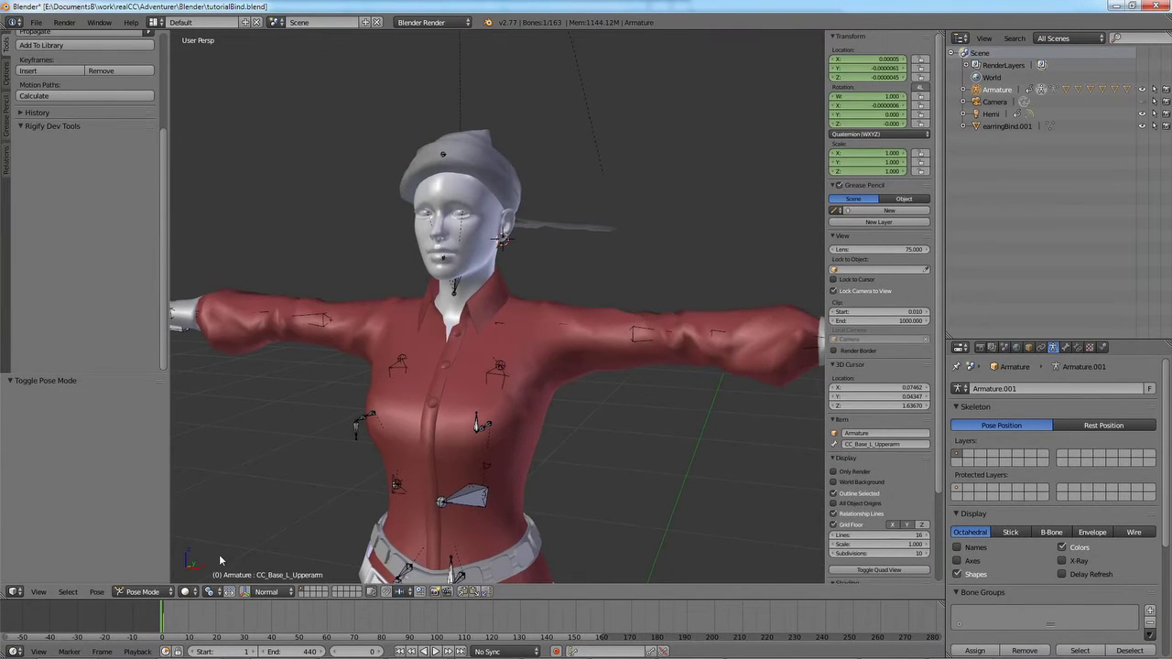
mouse_move(635, 368)
middle_down()
mouse_move(639, 357)
mouse_move(609, 381)
mouse_move(629, 387)
middle_up()
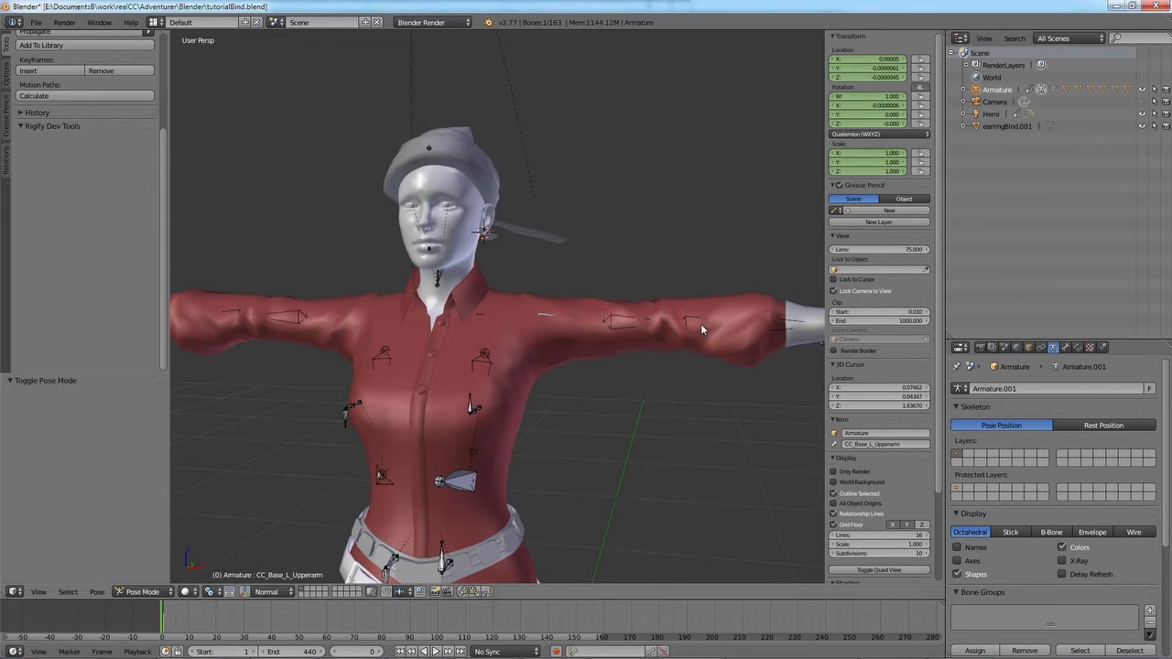
key(r)
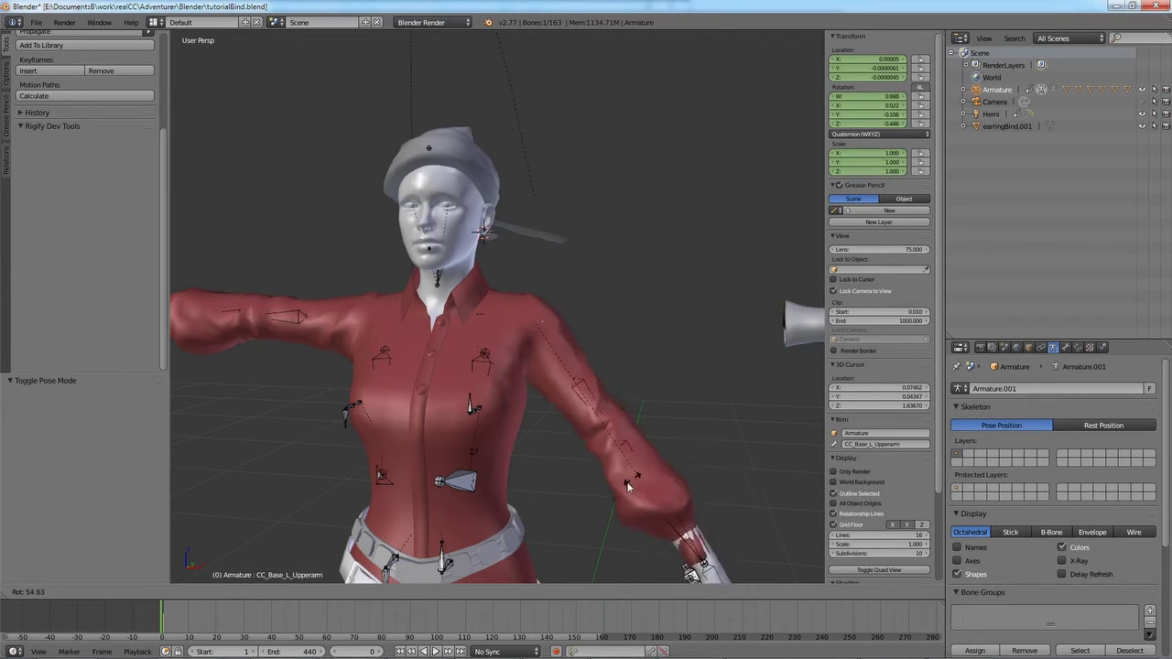
key(Escape)
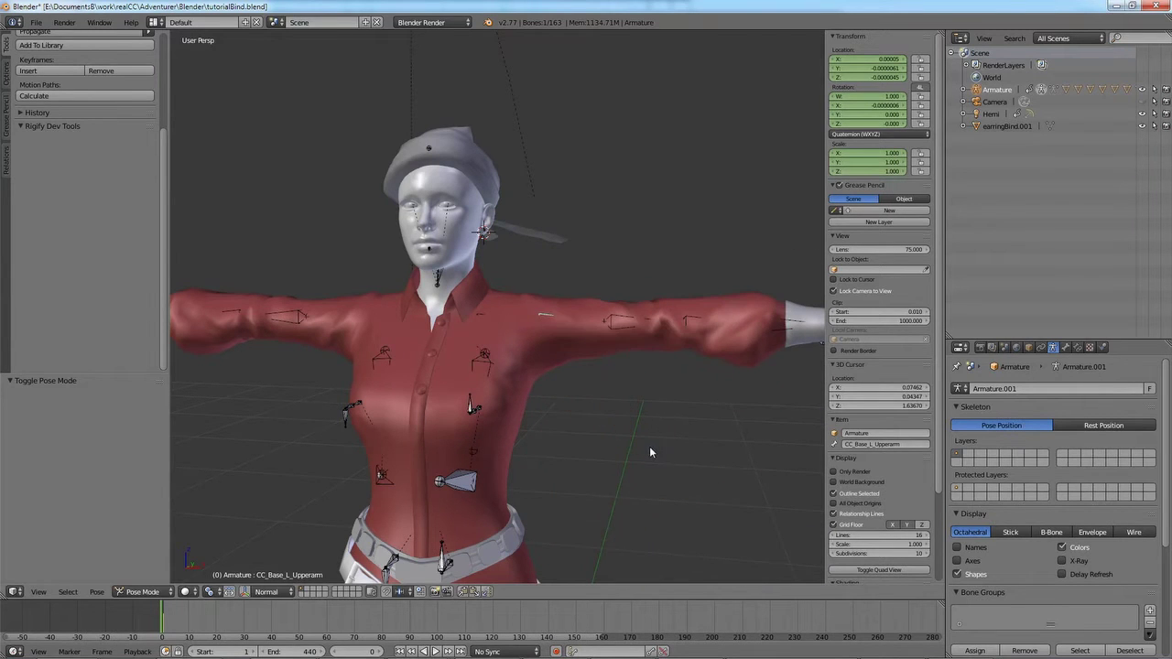
middle_drag(649, 446, 648, 391)
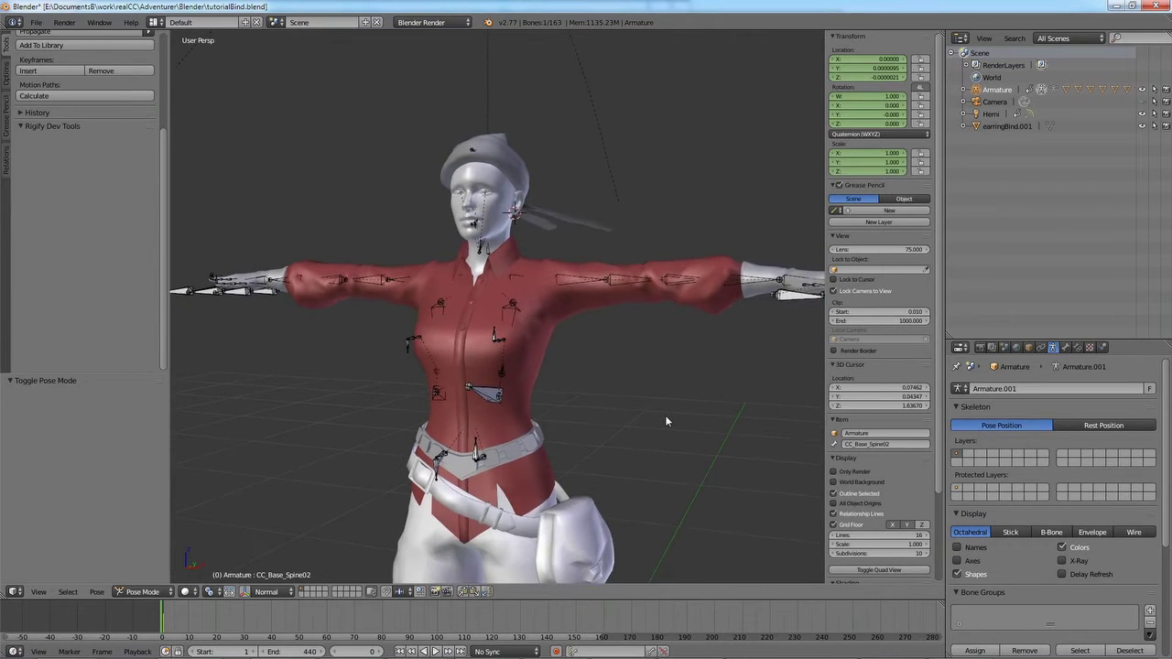
middle_drag(665, 415, 663, 383)
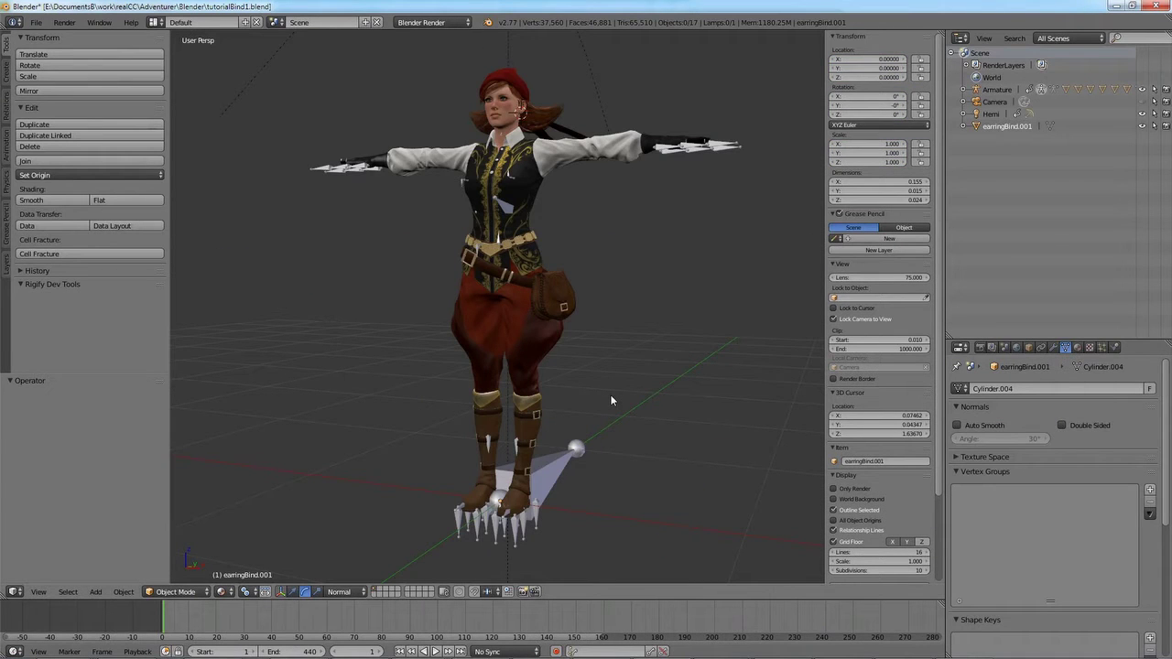
Try bending the left calf bone backward about its X axis to test the boots and pants, and undo the rotation
middle_drag(587, 398, 529, 344)
right_click(561, 467)
scroll(489, 433, up, 4)
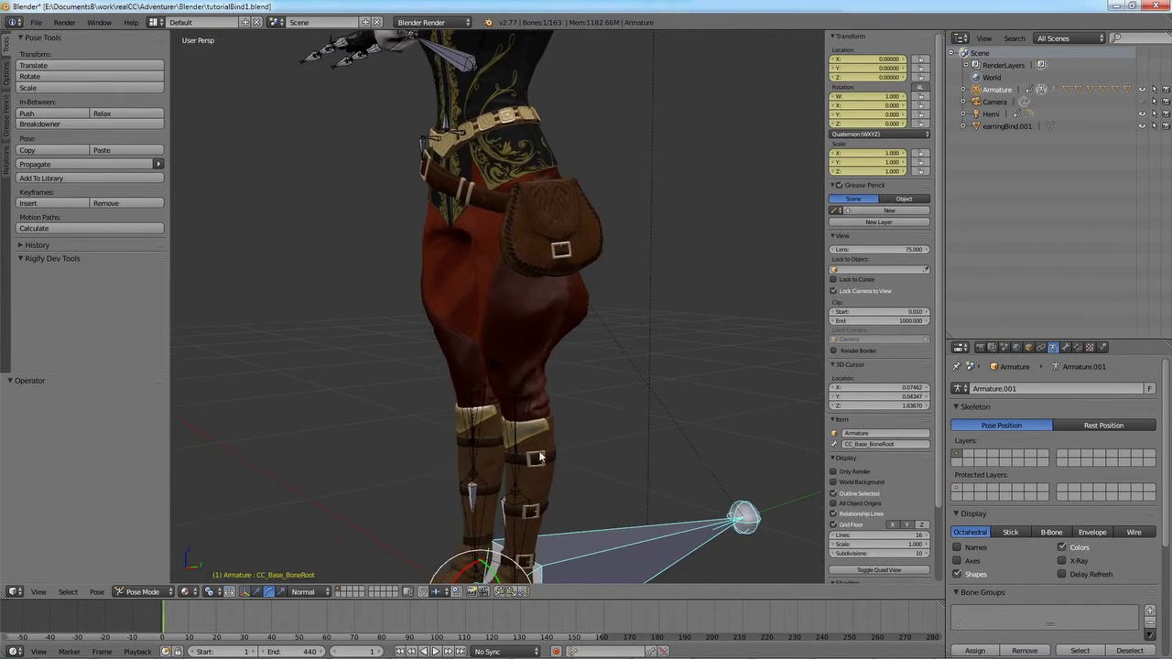
right_click(521, 432)
scroll(608, 394, down, 3)
middle_drag(473, 439, 531, 433)
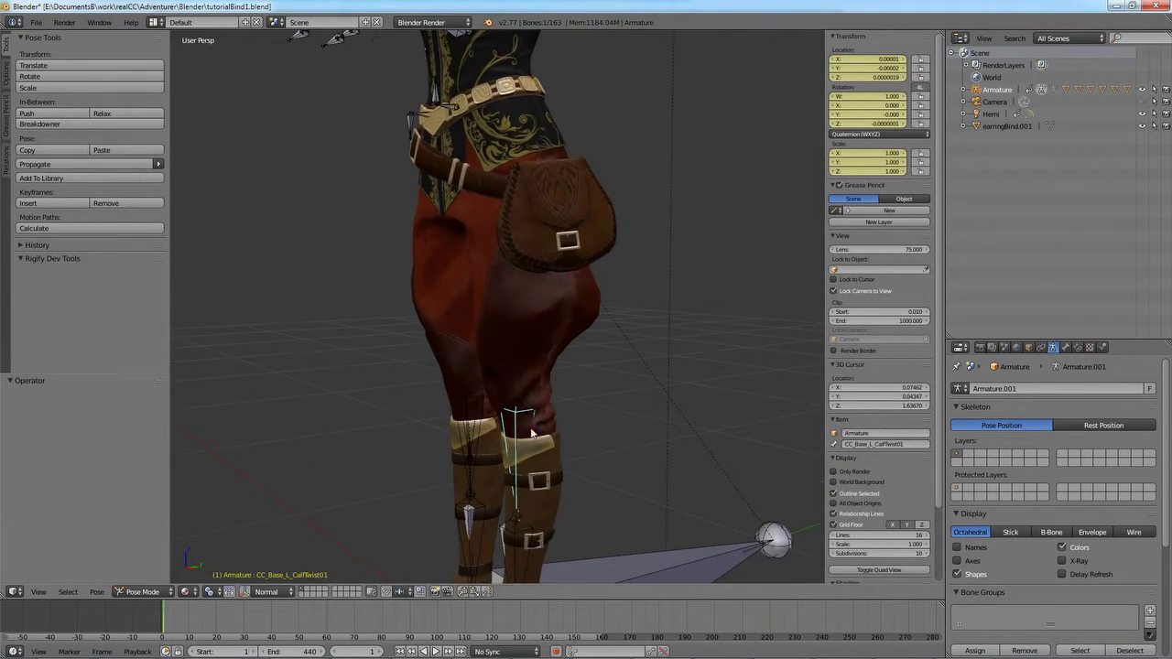
key(z)
right_click(516, 424)
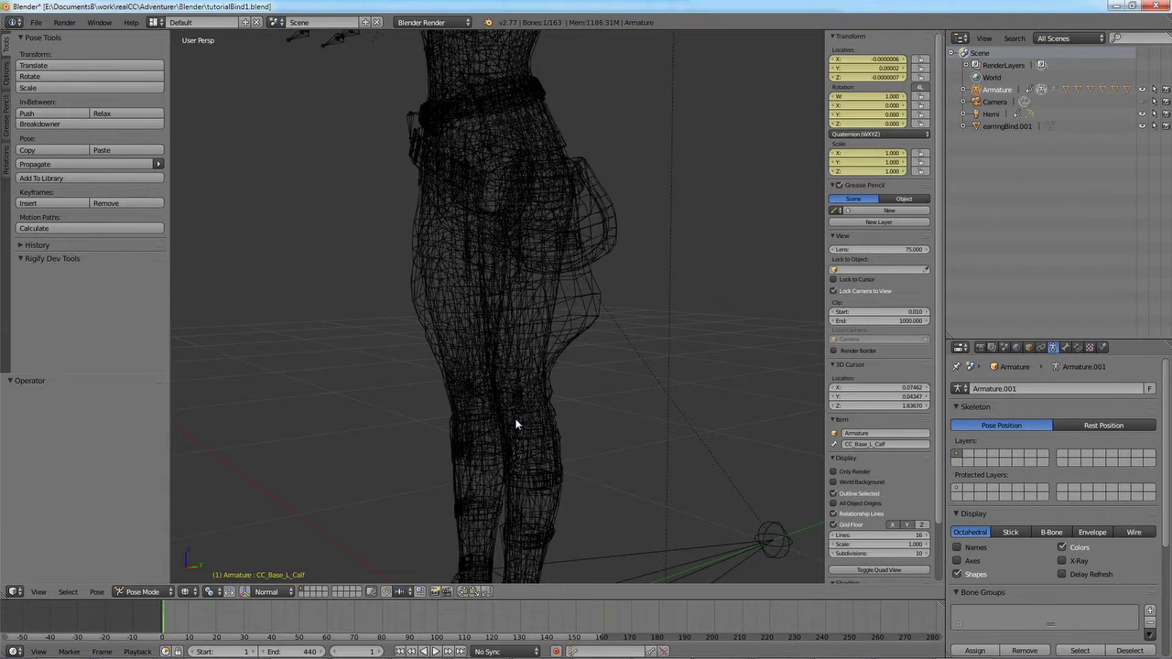
key(z)
mouse_move(562, 436)
middle_down()
mouse_move(561, 418)
mouse_move(561, 432)
middle_up()
key(ctrl+space)
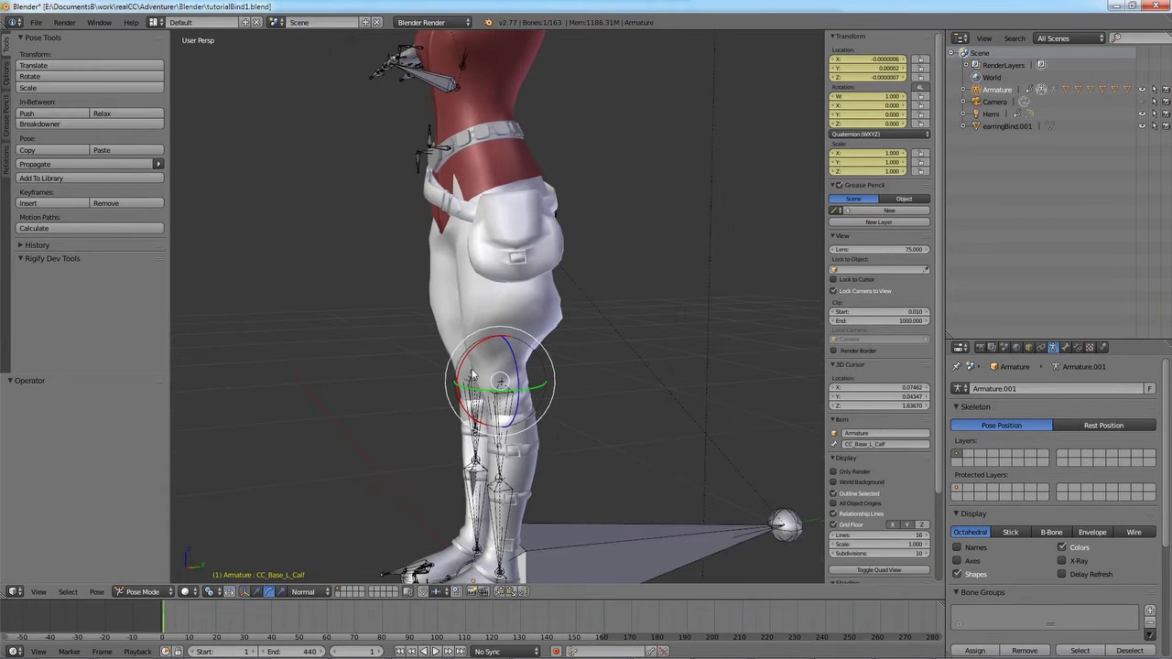
drag(468, 357, 471, 411)
key(z)
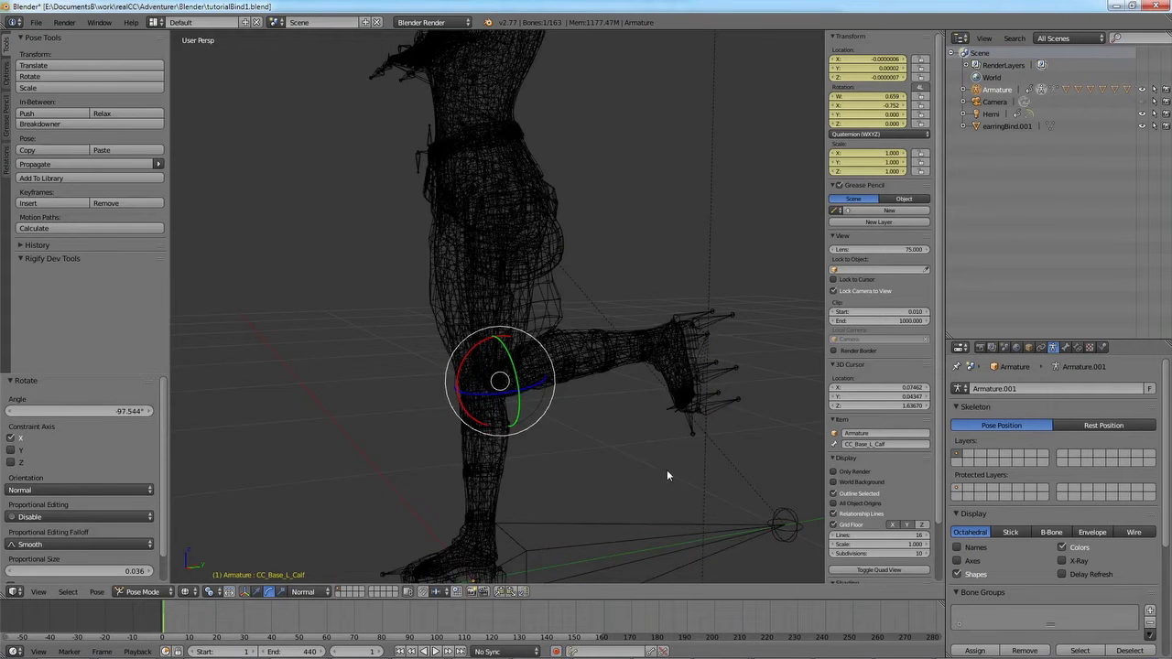
key(ctrl+z)
Try rotating the root bone CC_Base_BoneRoot in solid view to test how the clothes and earrings follow, and cancel the rotation
scroll(686, 490, down, 1)
right_click(579, 492)
scroll(695, 466, down, 3)
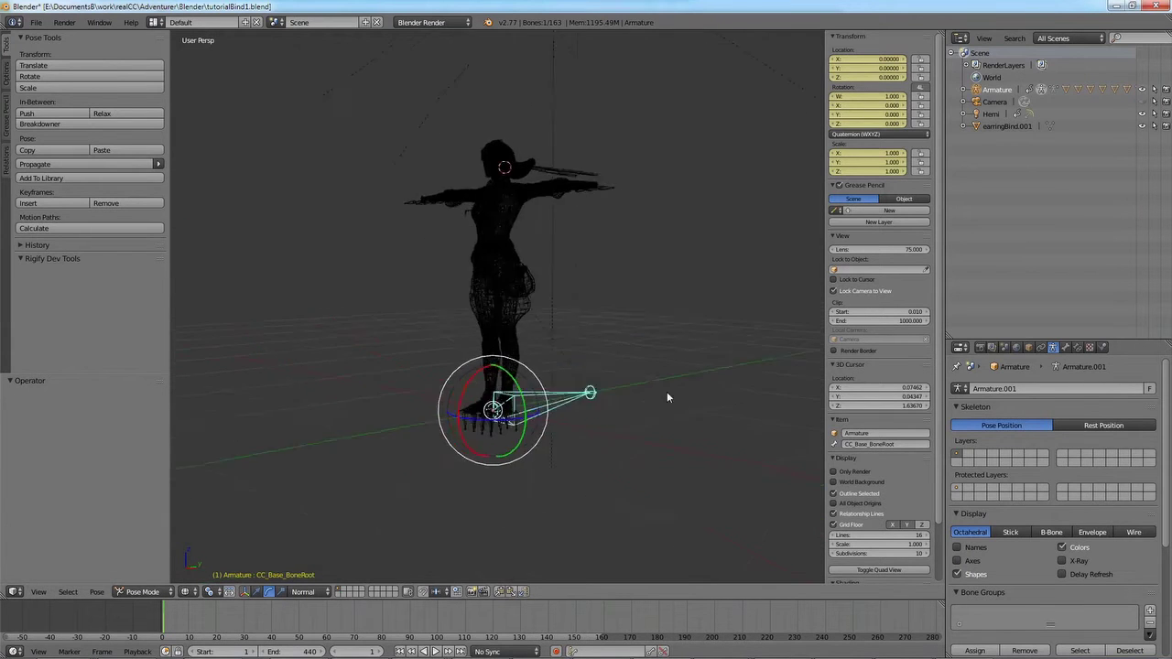
key(z)
key(r)
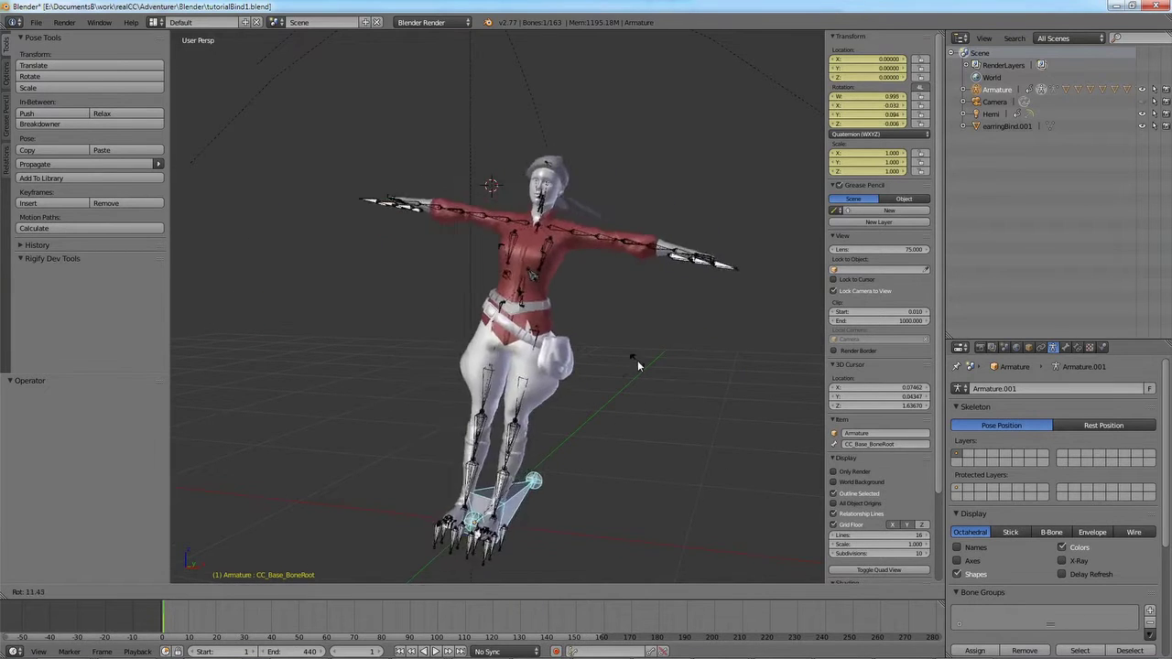
key(Escape)
Select the earrings object and examine its placement at the ear and its vertex group list
shift+middle_drag(566, 317, 550, 423)
scroll(351, 298, up, 7)
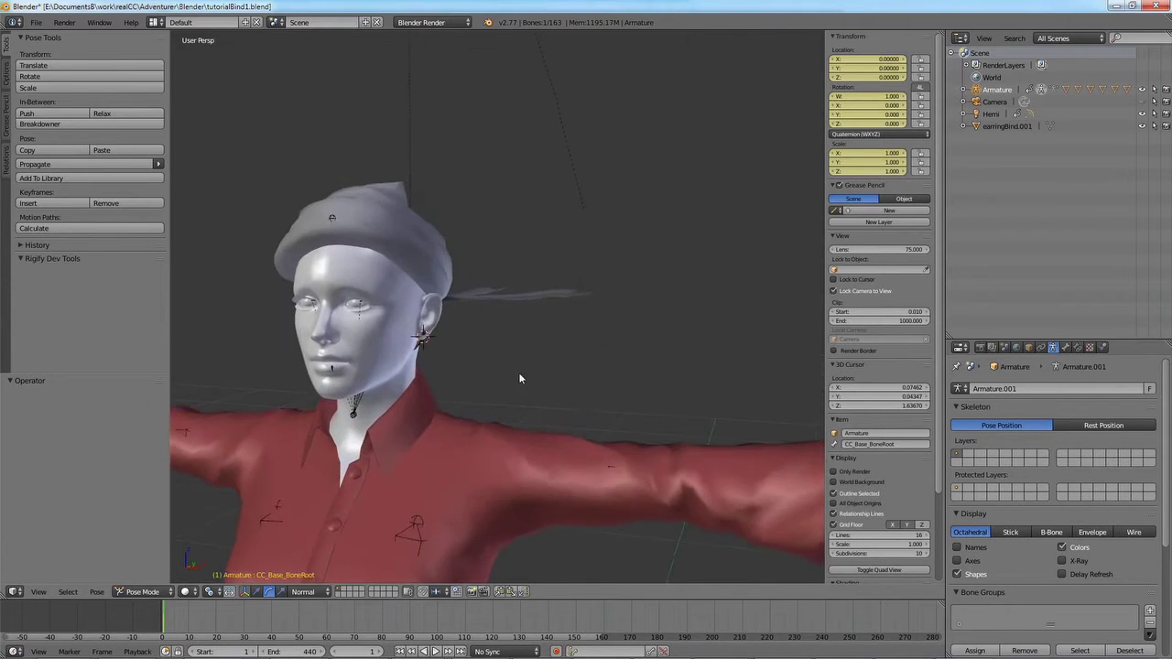
shift+middle_drag(518, 378, 547, 322)
scroll(559, 329, up, 4)
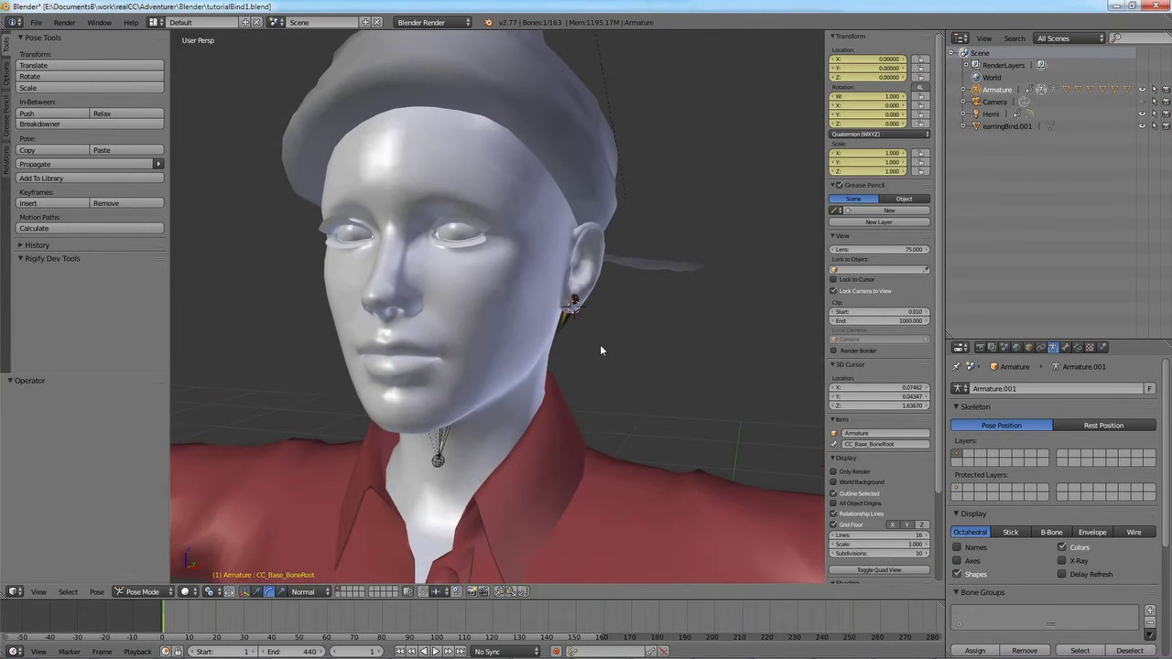
right_click(560, 334)
right_click(564, 322)
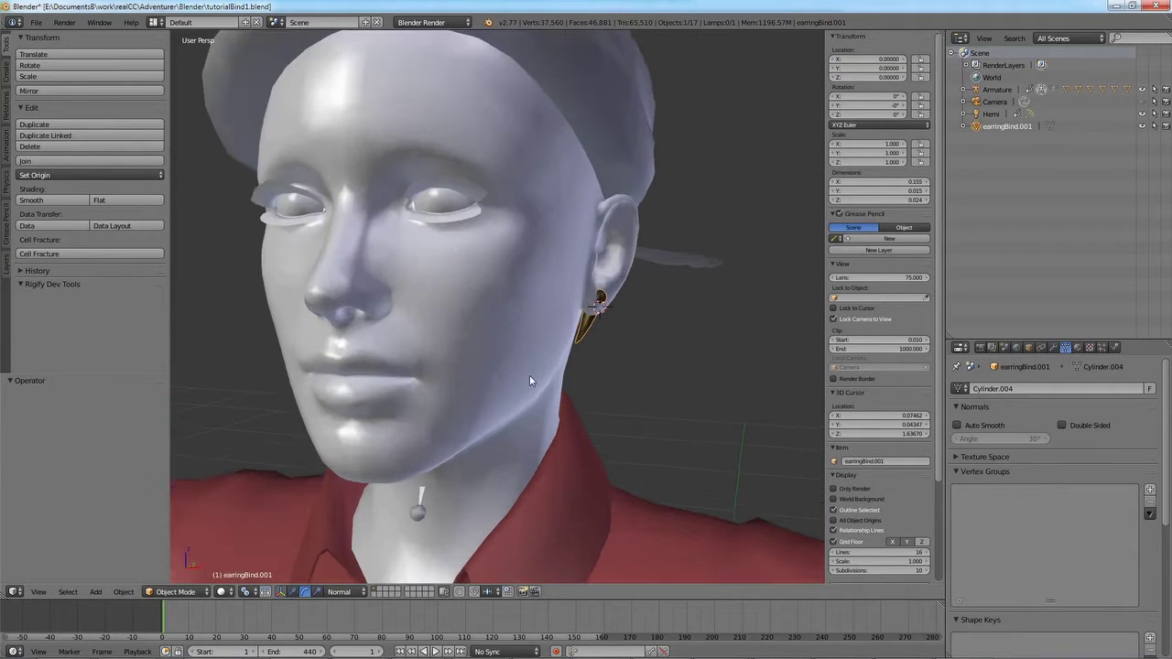
middle_drag(497, 390, 547, 392)
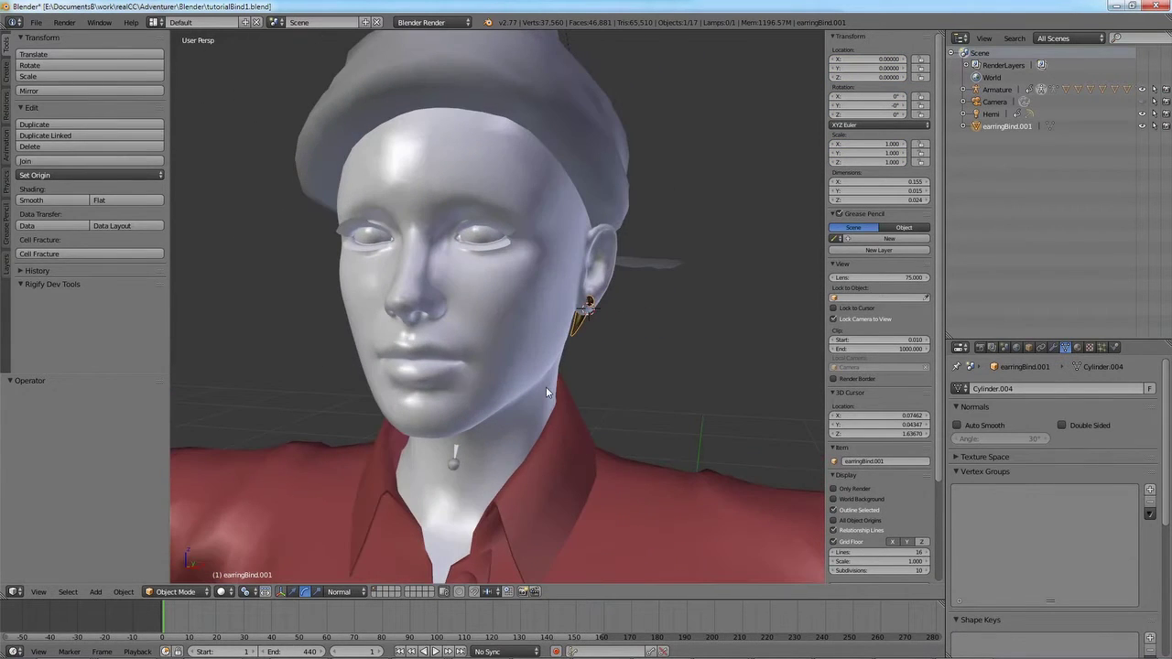
scroll(546, 386, up, 3)
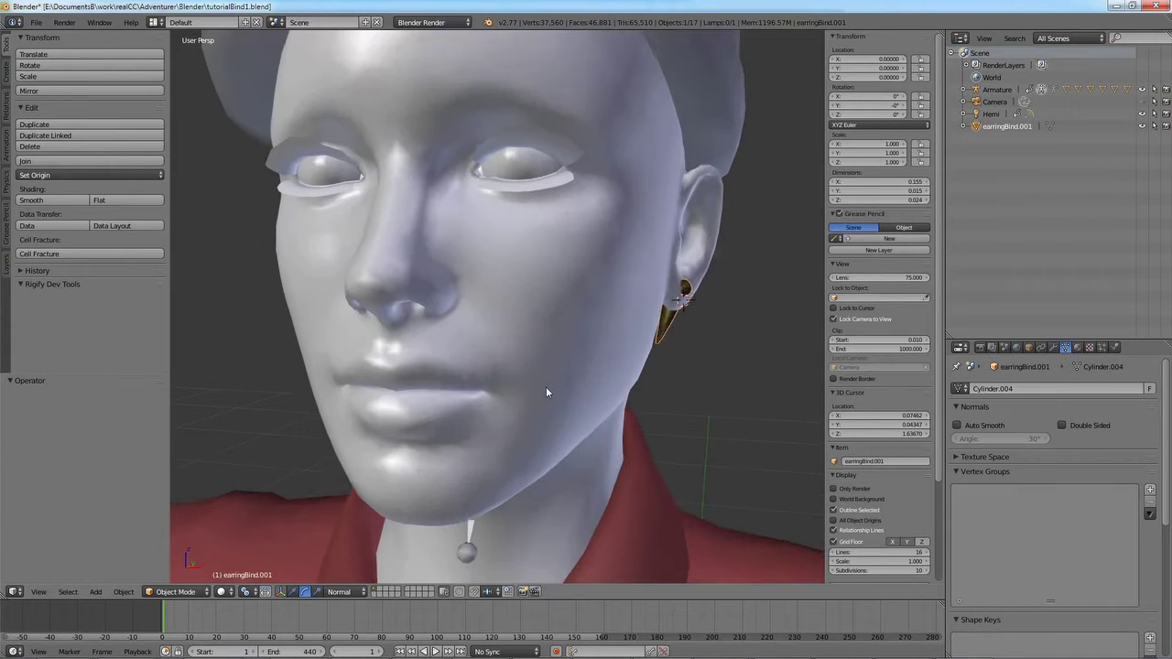
scroll(678, 411, down, 3)
scroll(671, 355, down, 1)
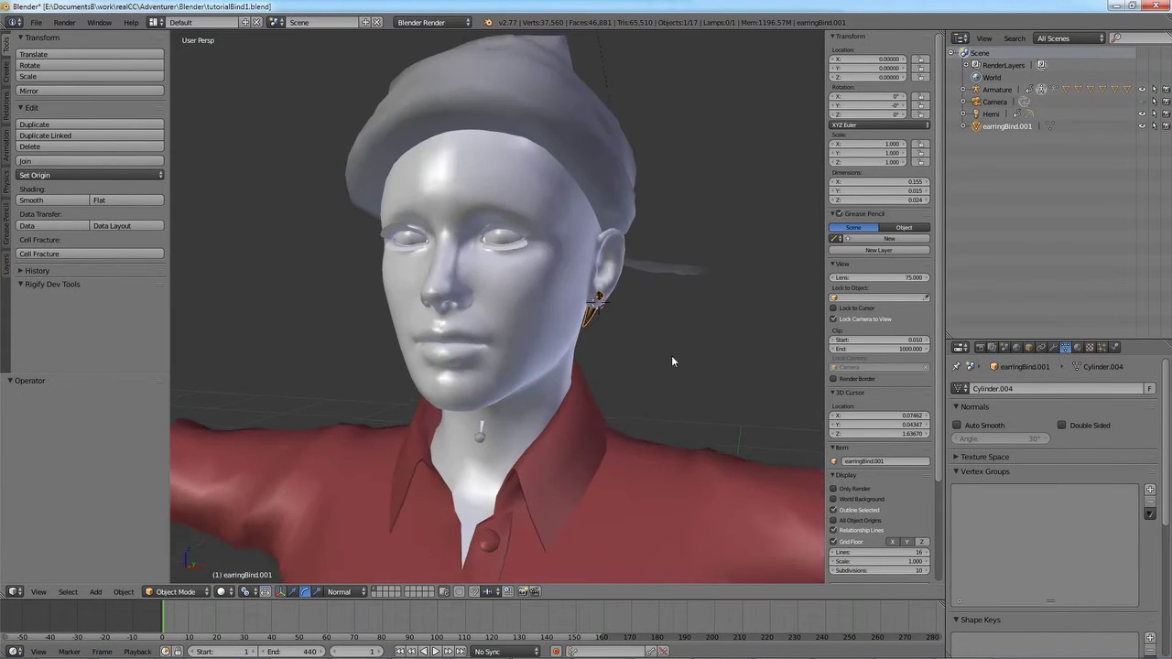
scroll(675, 360, up, 4)
right_click(634, 325)
right_click(631, 320)
scroll(678, 408, down, 6)
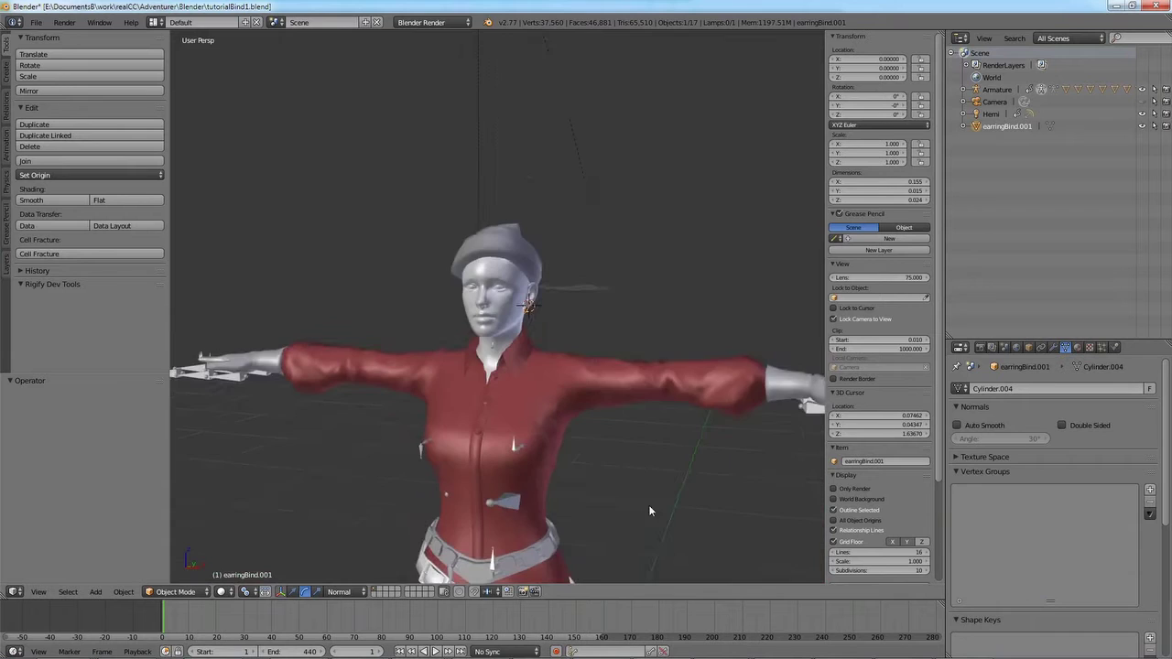
Undo the accidental rotation at the character's feet and deselect all objects
shift+middle_drag(648, 505, 632, 255)
scroll(591, 554, down, 3)
shift+middle_drag(549, 460, 544, 416)
click(534, 495)
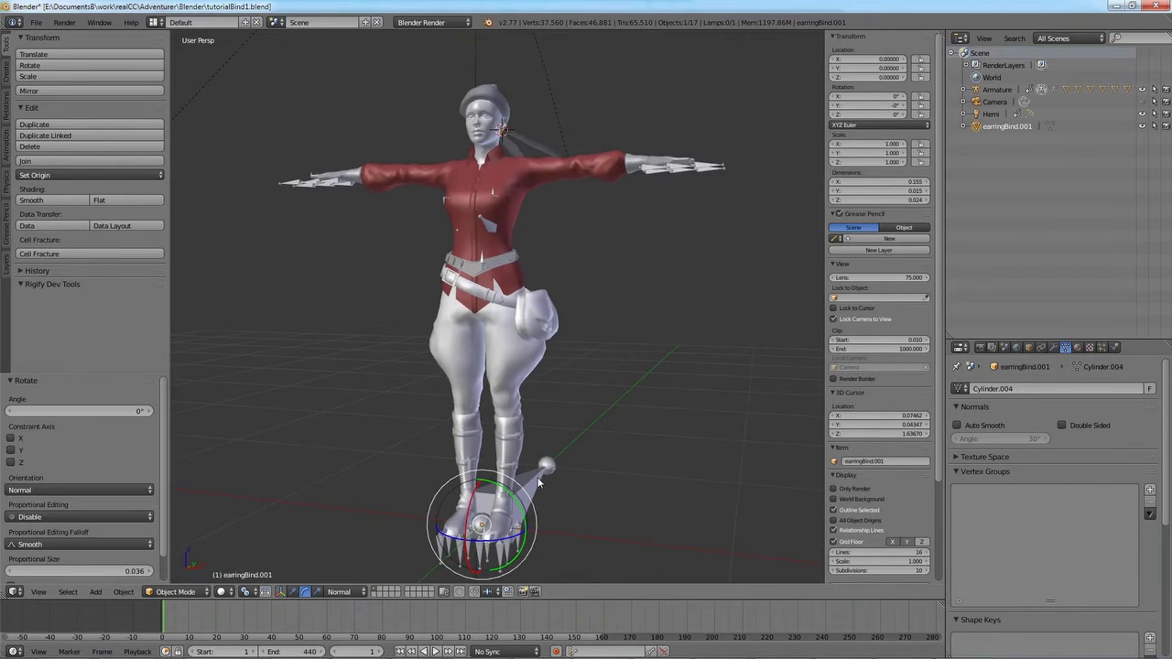
right_click(543, 473)
key(ctrl+z)
key(a)
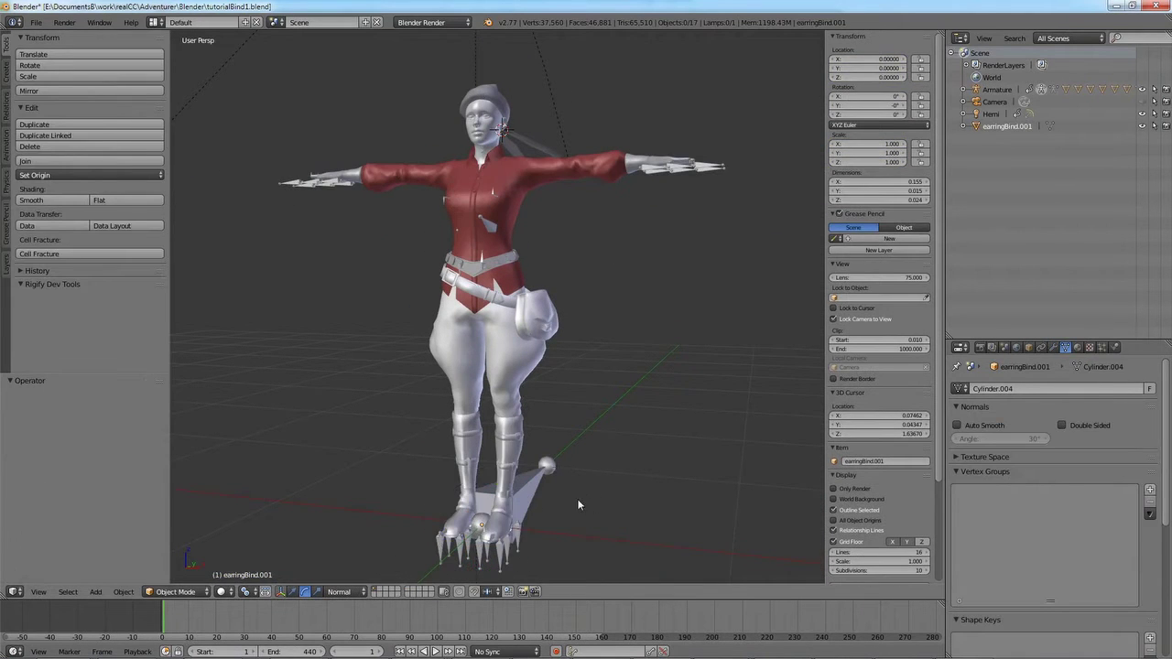
Select the armature's head bone CC_Base_Head using wireframe shading, and return to solid shading
right_click(529, 481)
shift+middle_drag(552, 302, 550, 452)
scroll(531, 358, up, 7)
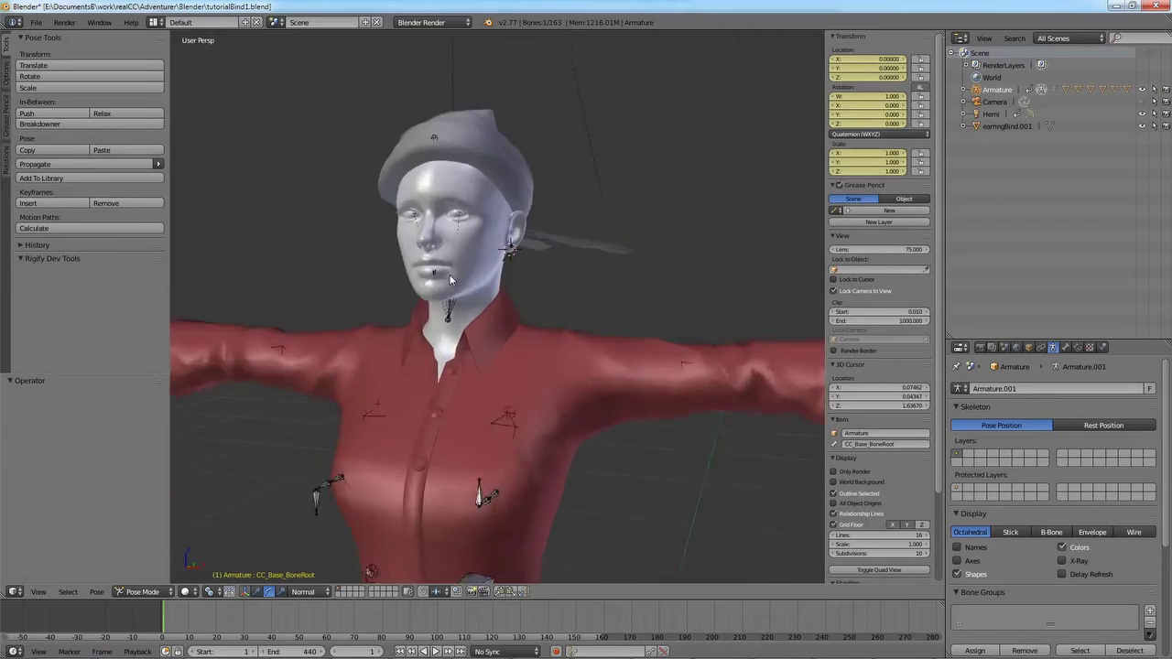
key(z)
mouse_move(382, 207)
shift+middle_down()
mouse_move(382, 285)
mouse_move(450, 276)
shift+middle_up()
scroll(449, 276, up, 2)
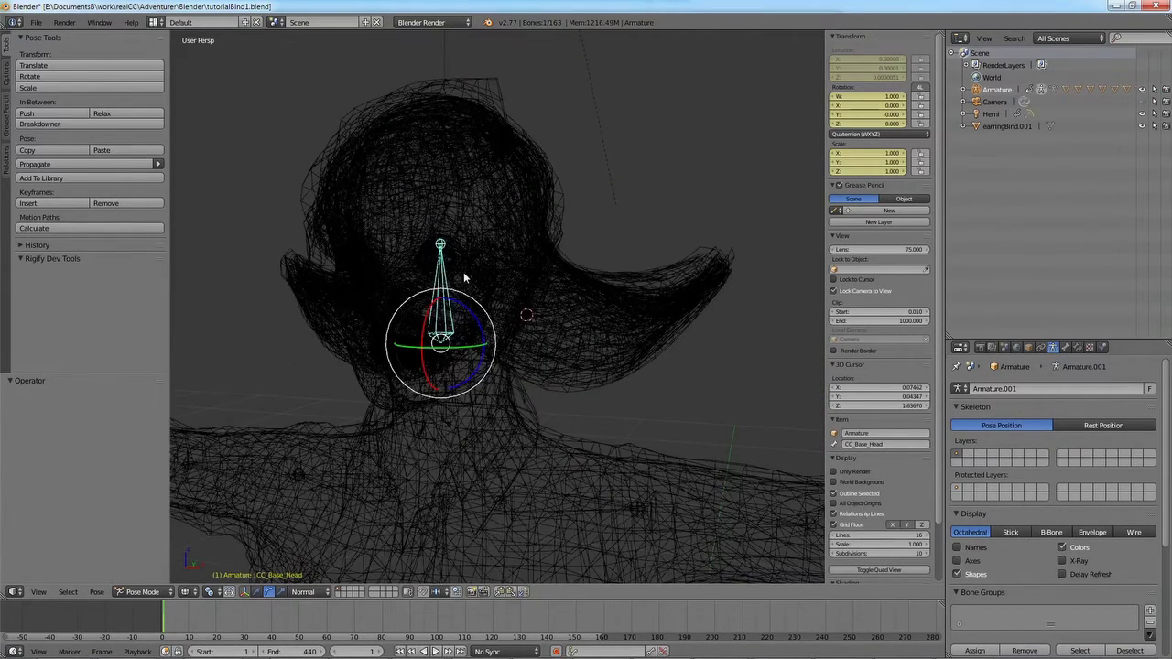
scroll(510, 280, up, 1)
mouse_move(464, 277)
middle_down()
mouse_move(511, 280)
mouse_move(570, 364)
mouse_move(573, 395)
mouse_move(557, 344)
middle_up()
key(z)
scroll(550, 344, up, 1)
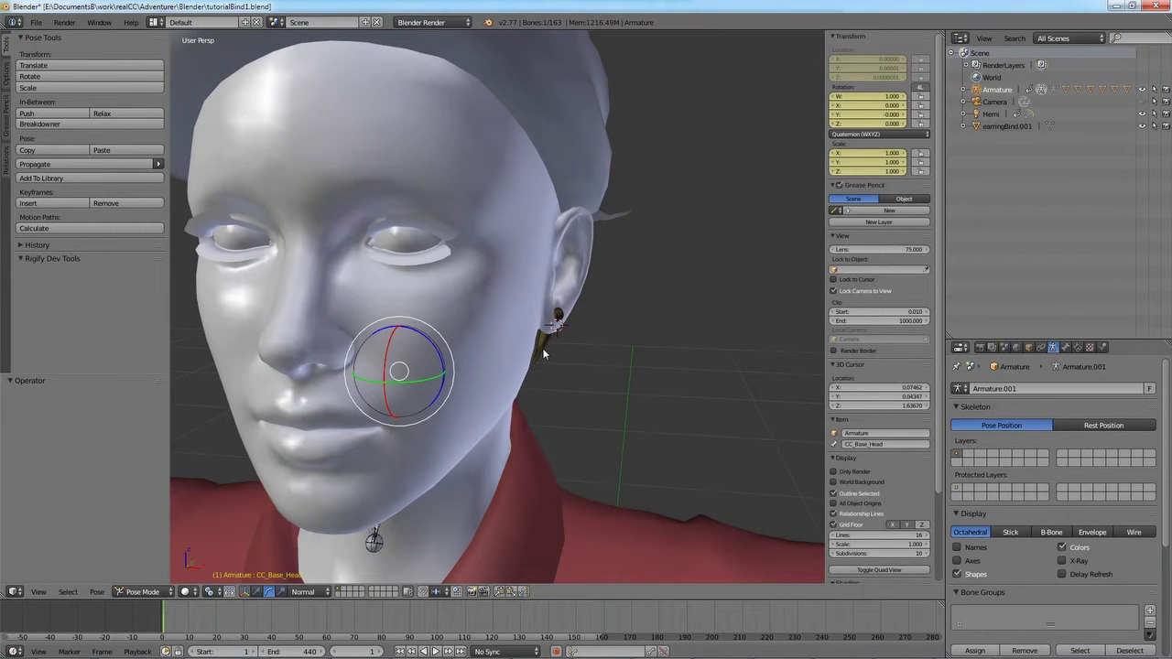
Select the earrings object earringBind.001
right_click(544, 352)
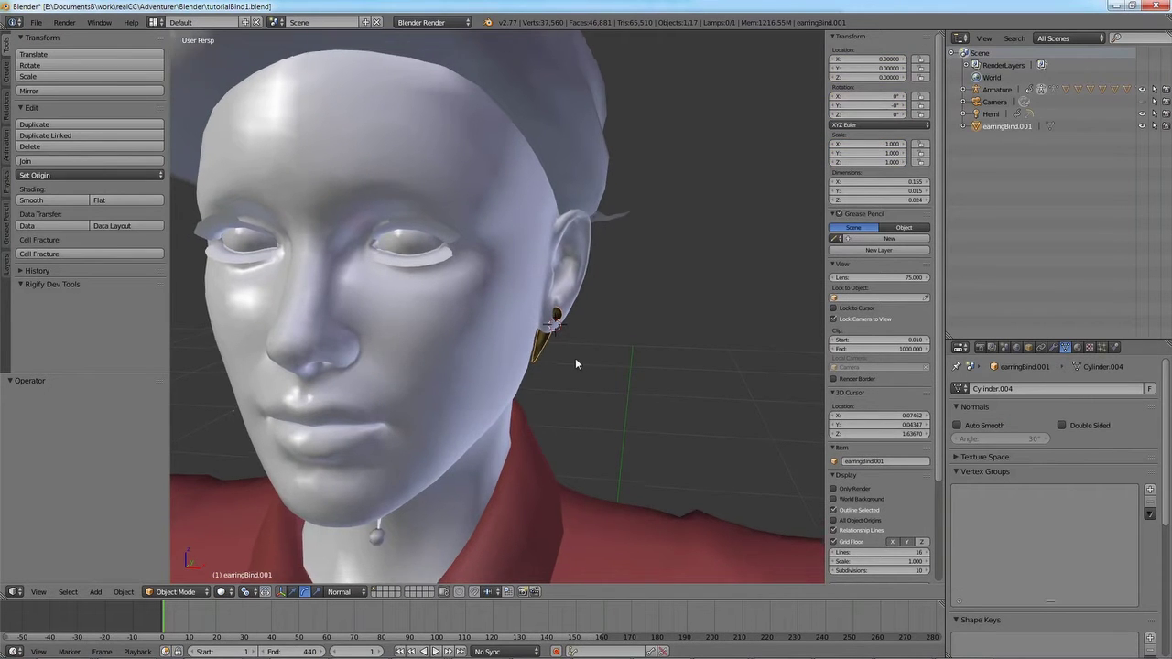
scroll(587, 363, down, 8)
shift+middle_drag(594, 476, 639, 283)
shift+middle_drag(560, 245, 560, 526)
scroll(366, 201, up, 5)
Switch to wireframe shading and hide the armature's CC_Base_Body and RL_HairMesh meshes to expose the head bone
key(z)
shift+middle_drag(282, 204, 319, 284)
scroll(384, 307, up, 3)
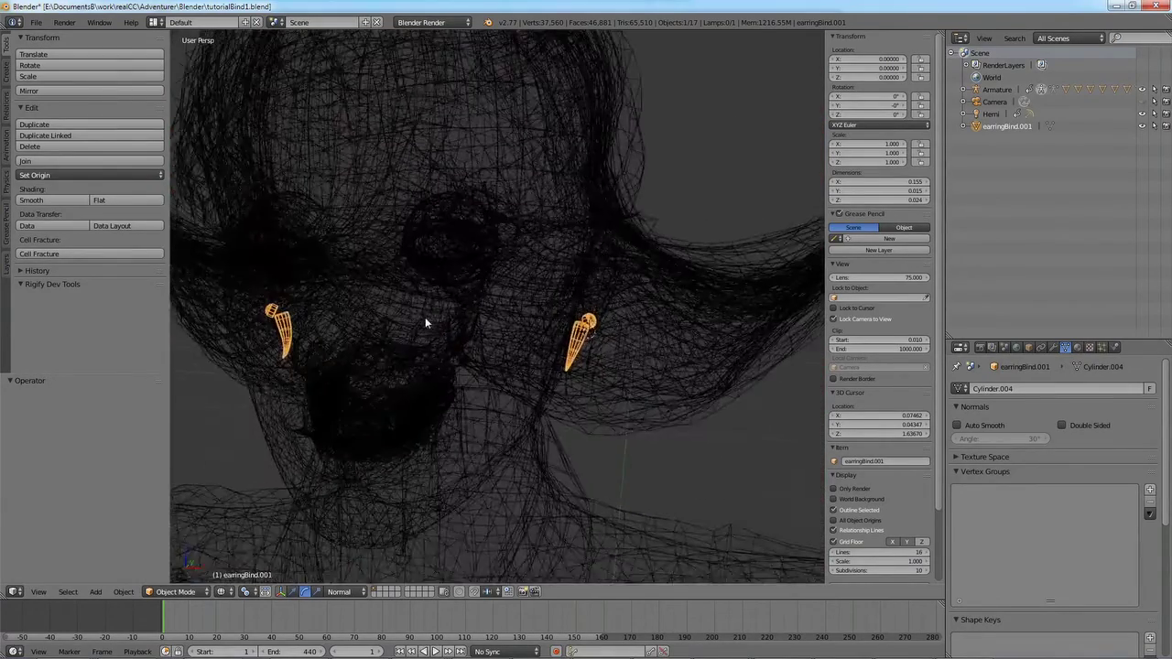
scroll(419, 317, up, 2)
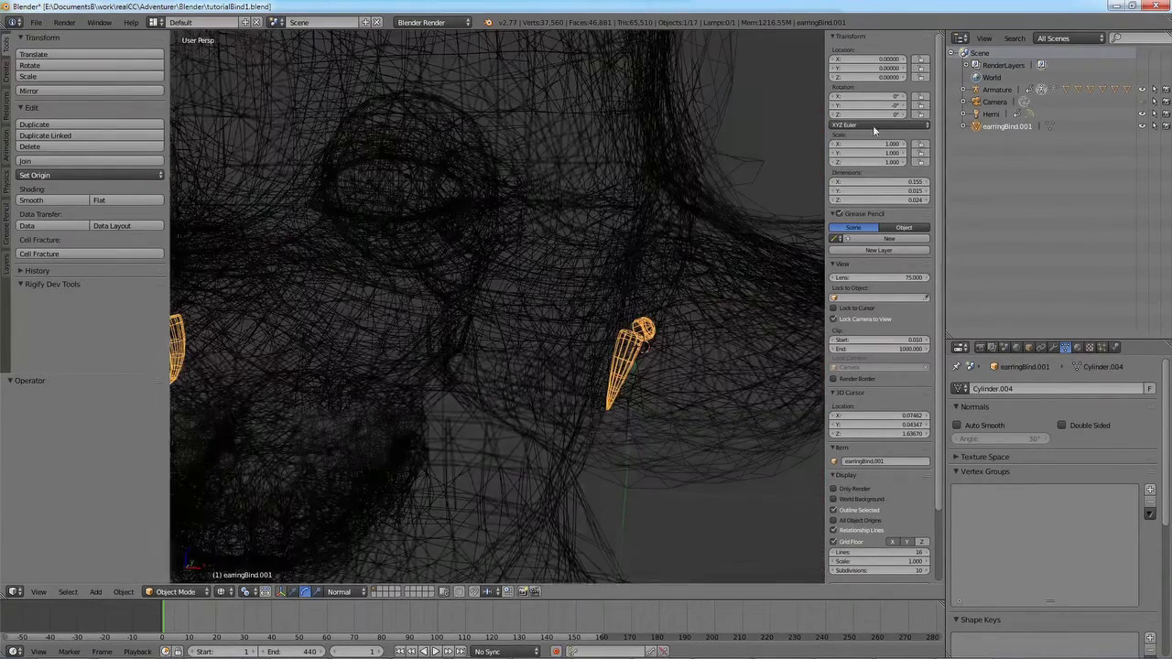
click(963, 89)
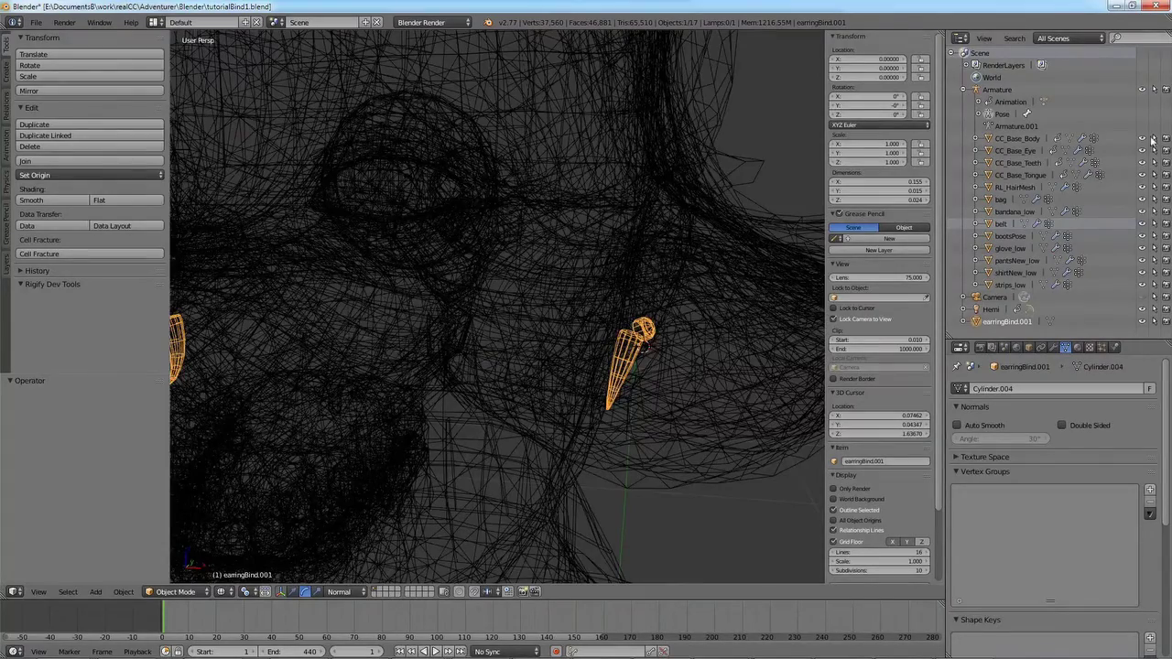
scroll(436, 236, down, 8)
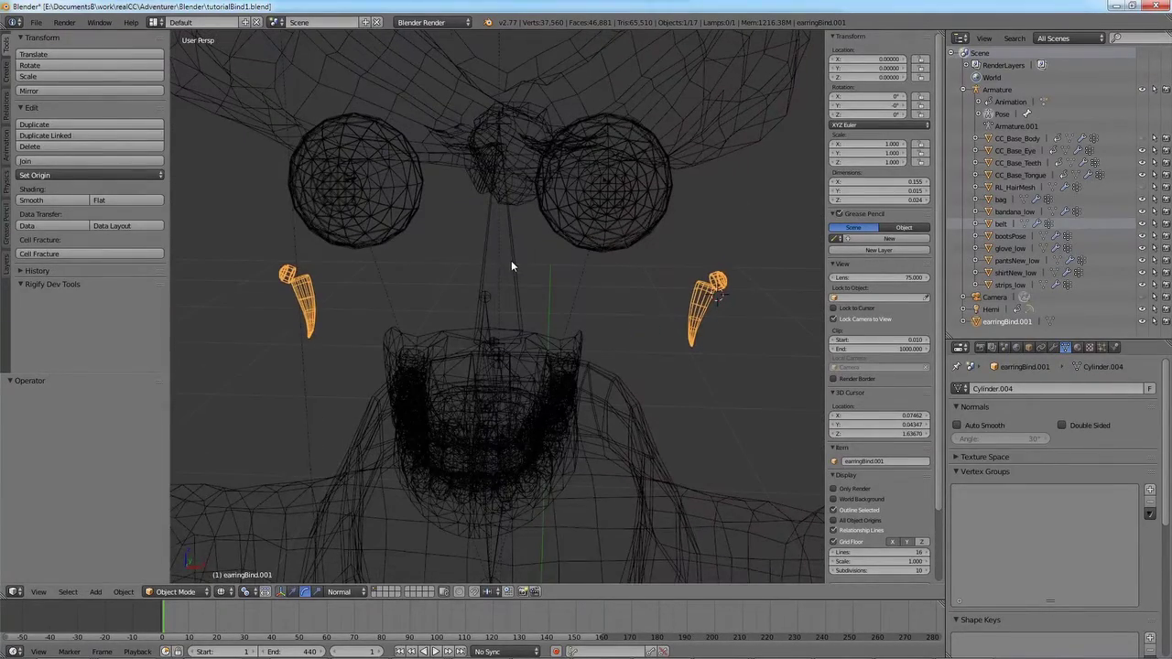
Parent the selected earrings to the CC_Base_Head bone with the Bone option and return the armature to Object Mode
right_click(512, 254)
scroll(649, 315, down, 2)
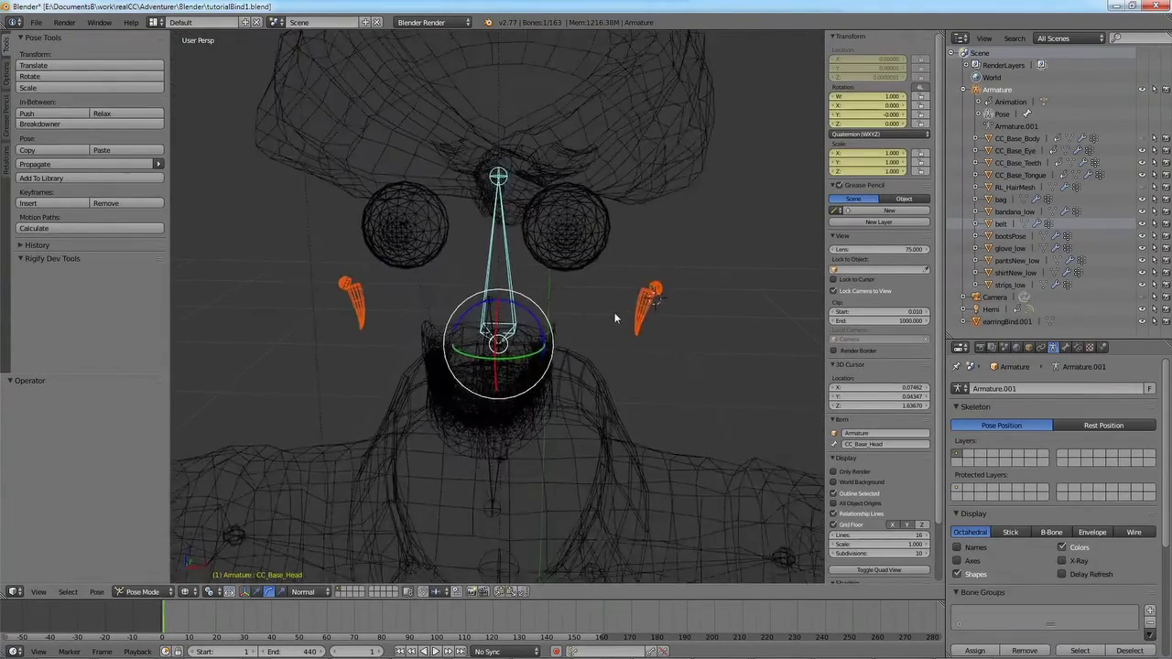
middle_drag(648, 315, 596, 287)
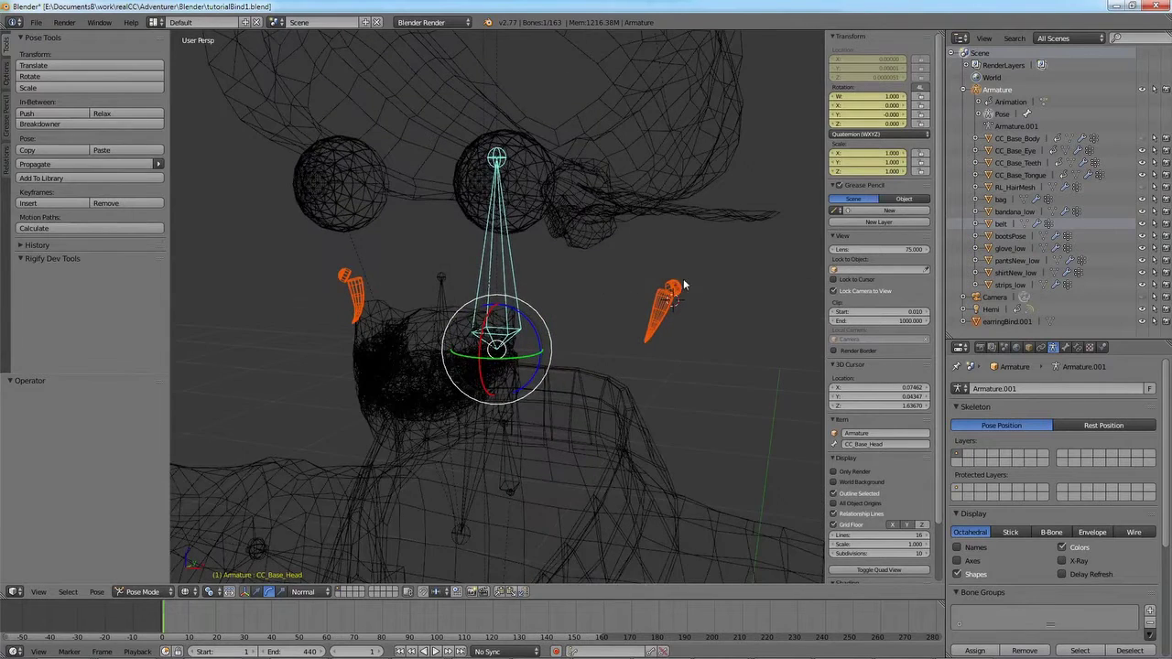
middle_drag(684, 278, 638, 281)
key(ctrl+p)
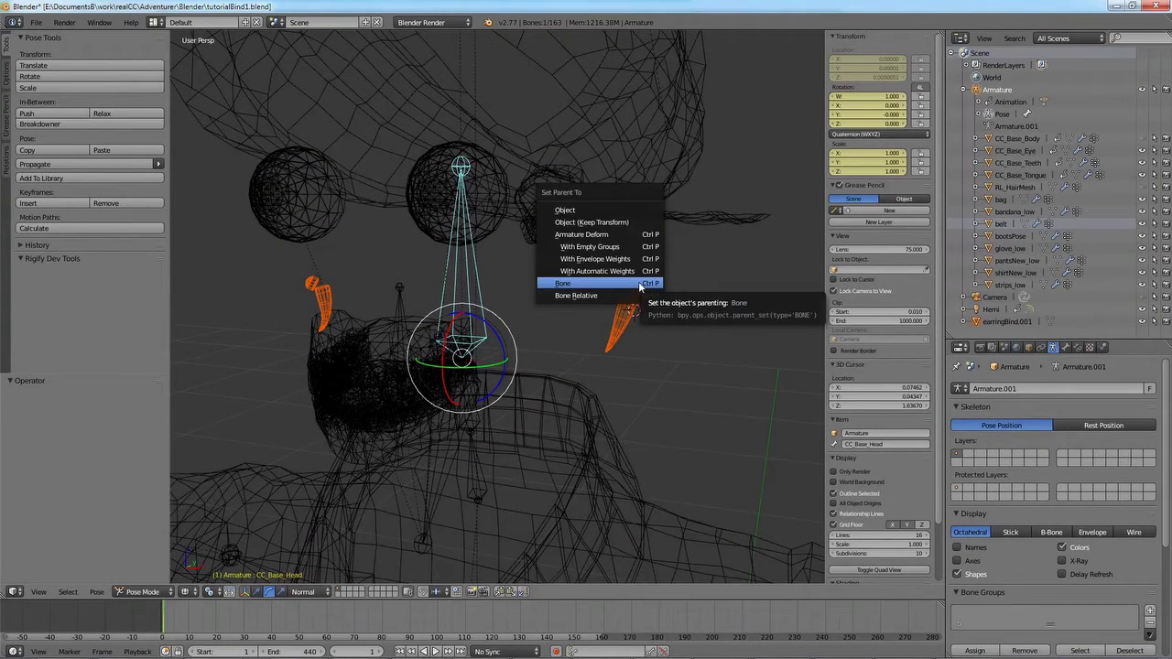
click(582, 286)
middle_drag(586, 286, 668, 286)
key(ctrl+Tab)
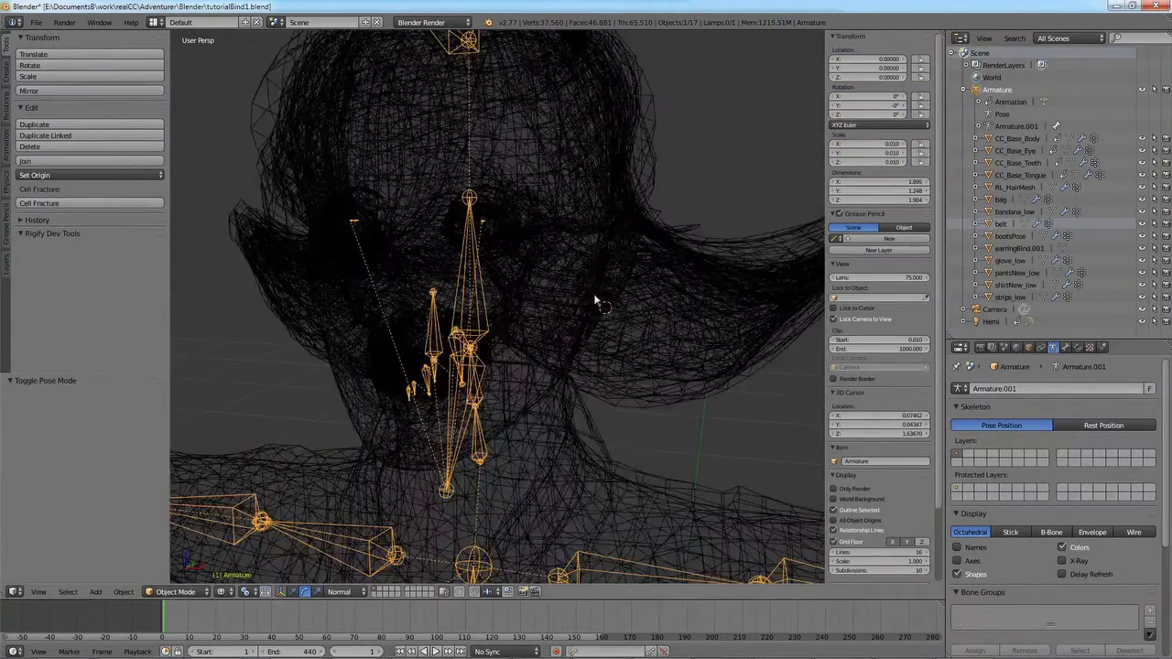
Test-rotate the CC_Base_Head bone in solid shading to check whether the earrings follow, and cancel the rotation
right_click(498, 291)
key(z)
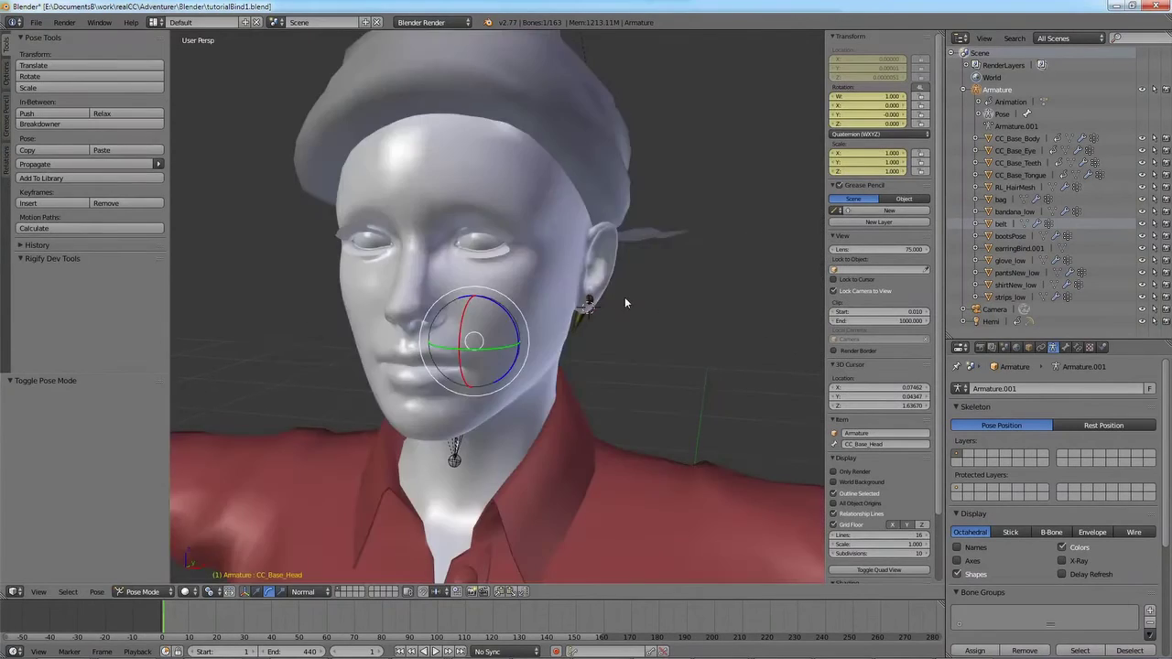
key(r)
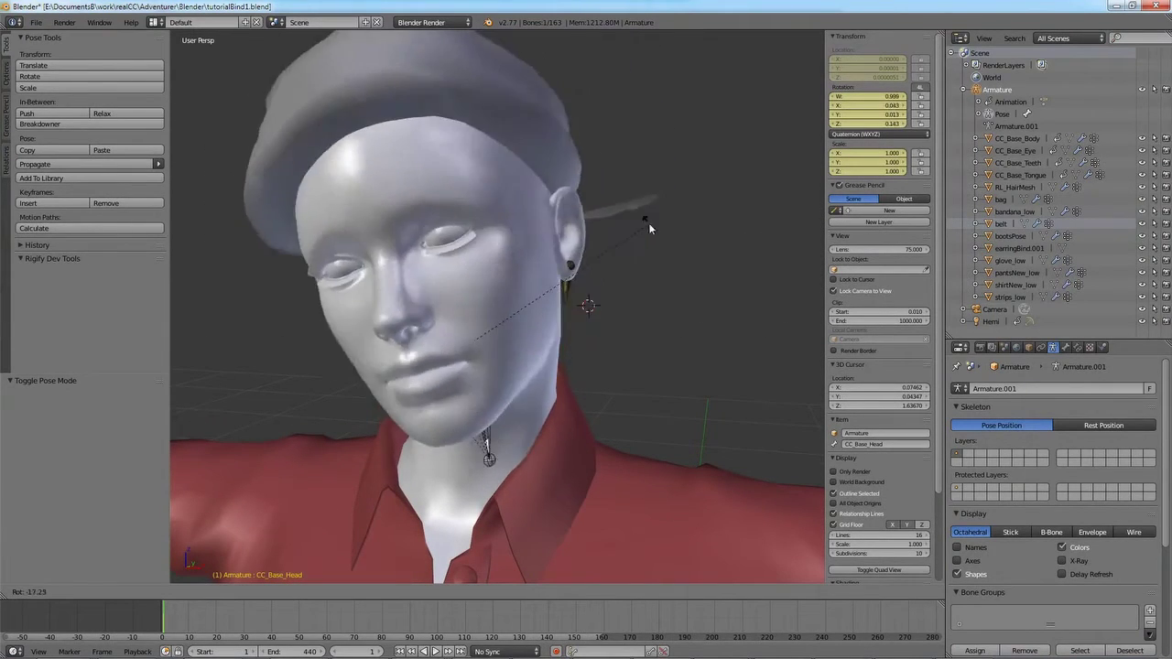
right_click(664, 273)
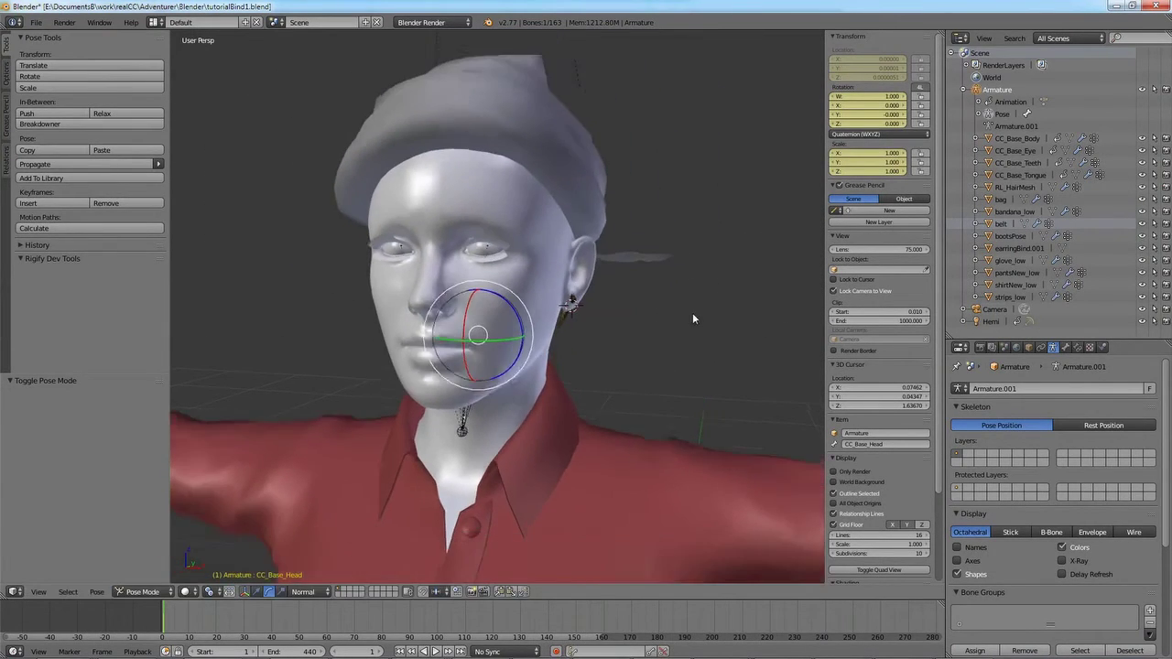
Select the bag object at the character's hip
scroll(717, 371, down, 6)
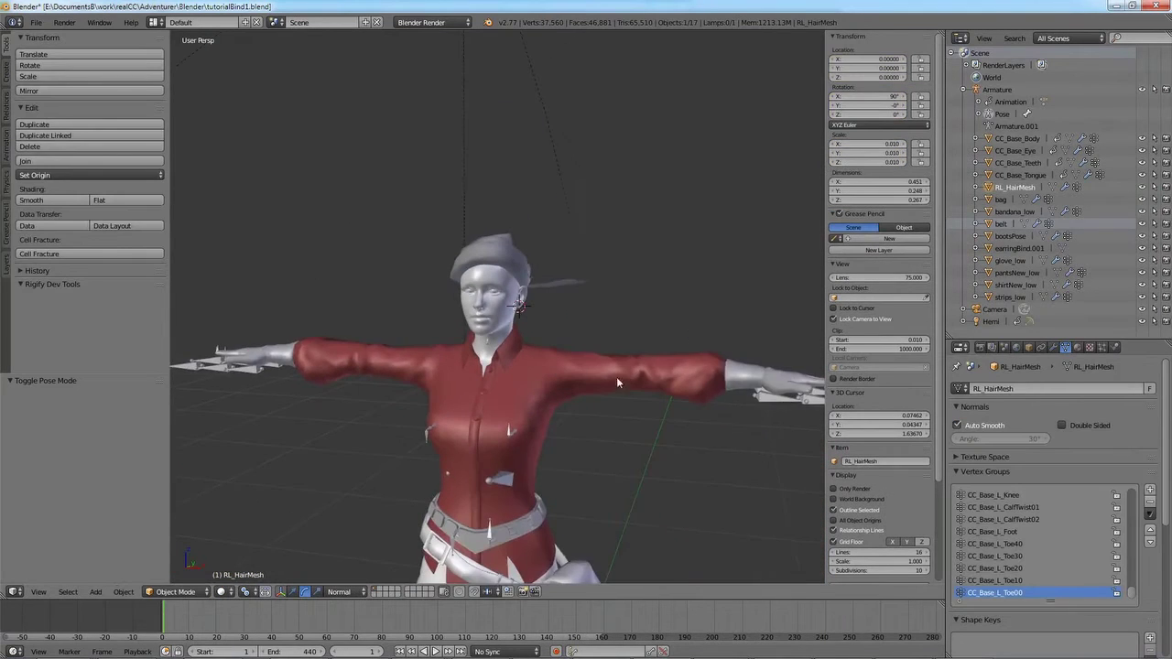
shift+middle_drag(620, 380, 665, 302)
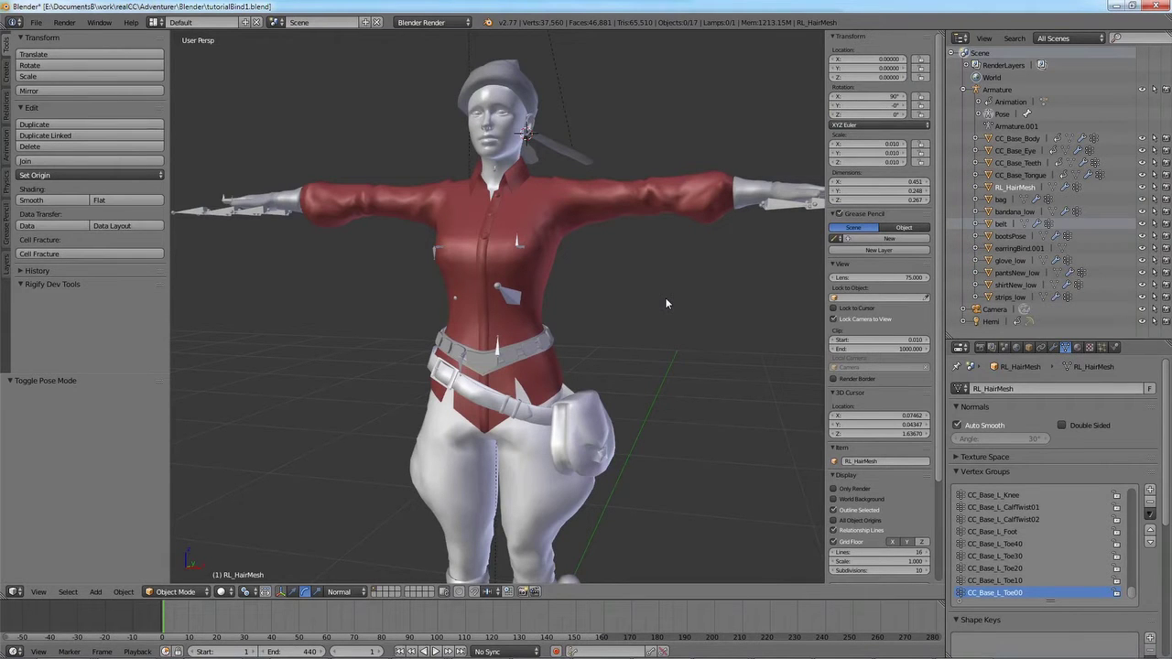
middle_drag(552, 304, 582, 269)
scroll(629, 432, up, 2)
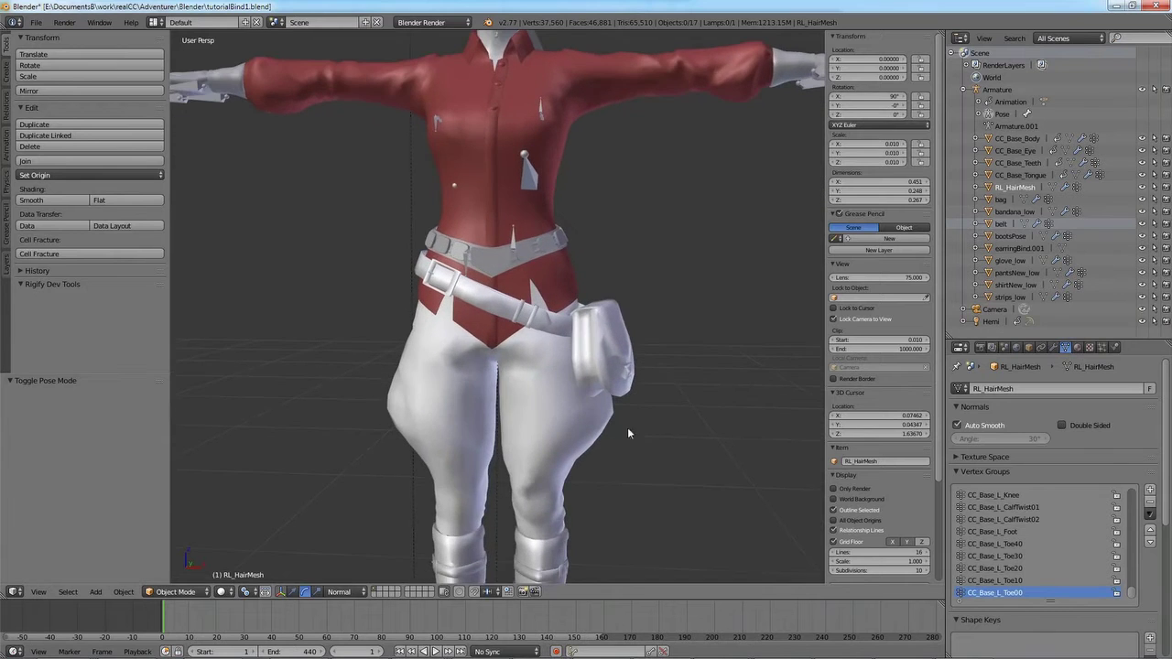
middle_drag(607, 440, 679, 391)
right_click(612, 387)
shift+middle_drag(699, 273, 662, 334)
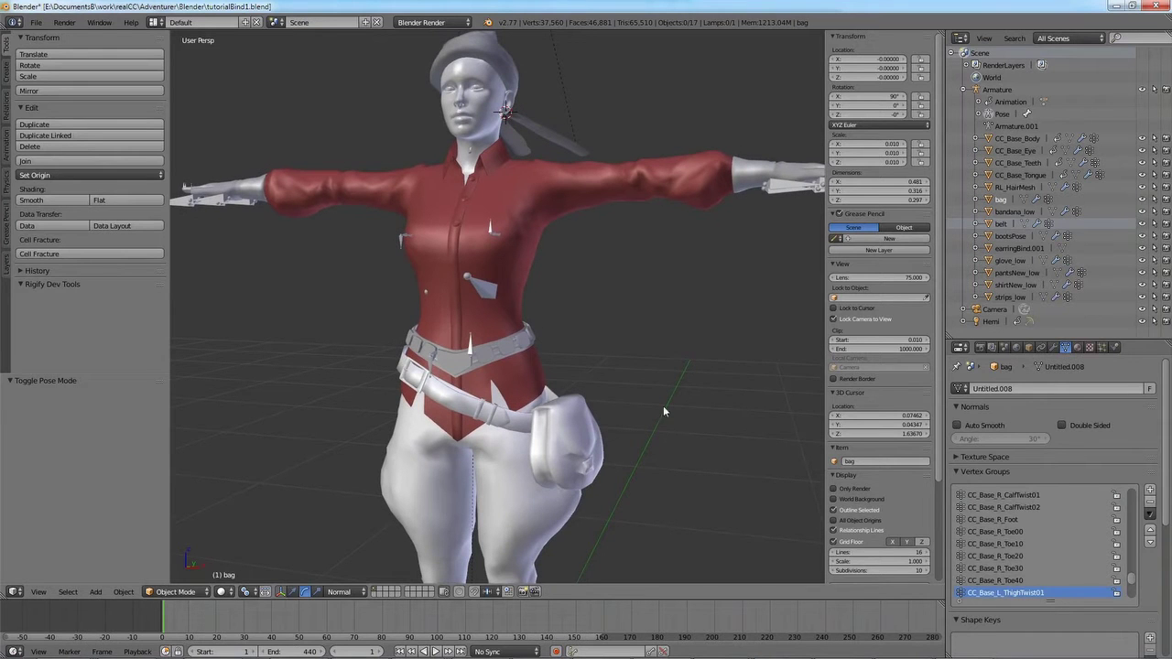
middle_drag(621, 395, 611, 386)
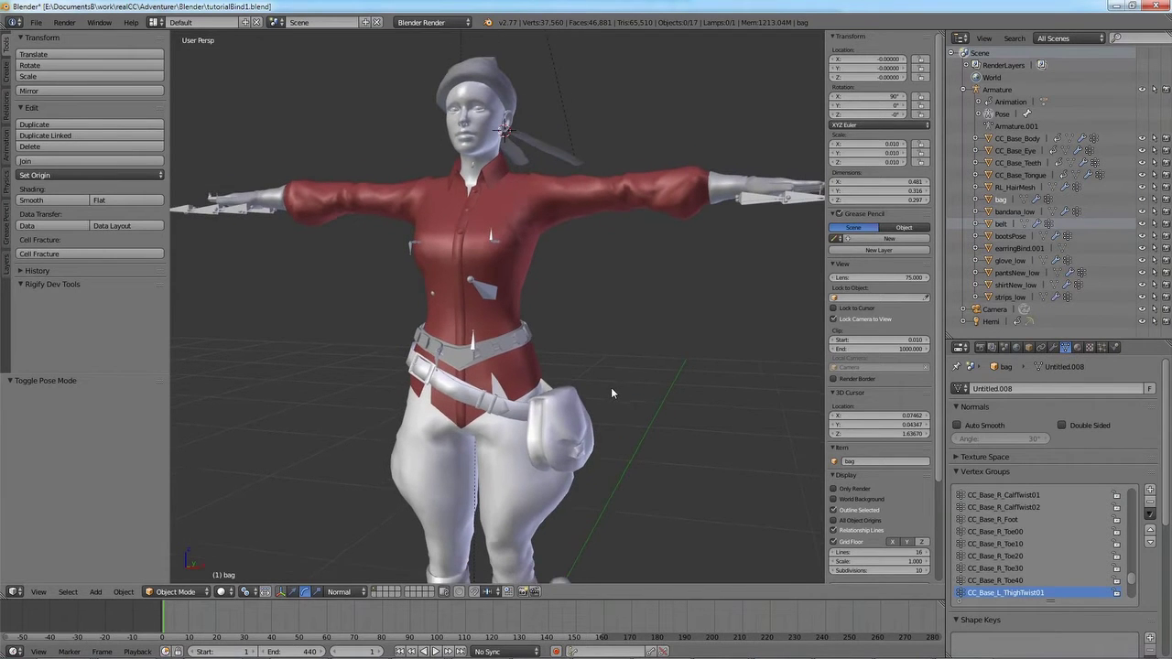
Scrub the animation to frame 31 and examine how the bag and its strap deform around the hip
drag(174, 620, 246, 619)
mouse_move(585, 307)
middle_down()
mouse_move(571, 406)
mouse_move(600, 362)
mouse_move(620, 373)
mouse_move(657, 358)
mouse_move(583, 278)
mouse_move(588, 313)
middle_up()
scroll(610, 364, up, 6)
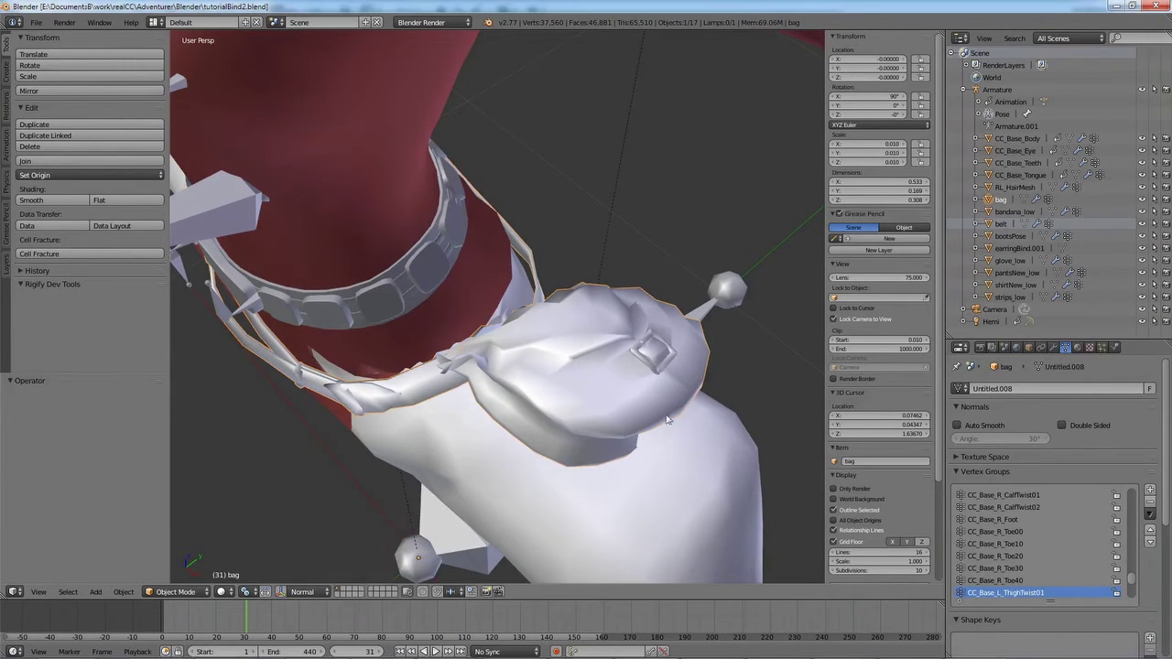
middle_drag(641, 330, 686, 335)
scroll(686, 335, up, 3)
Check the bag's Armature modifier and switch the bag to Weight Paint mode with wireframe shading
key(Tab)
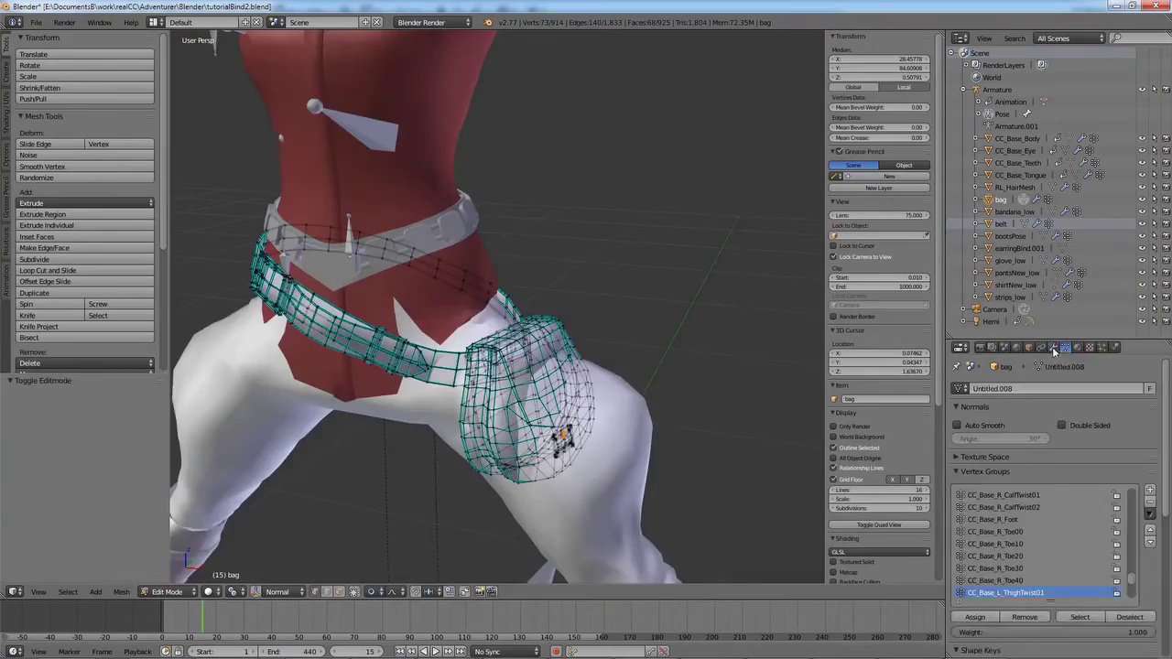
click(1053, 347)
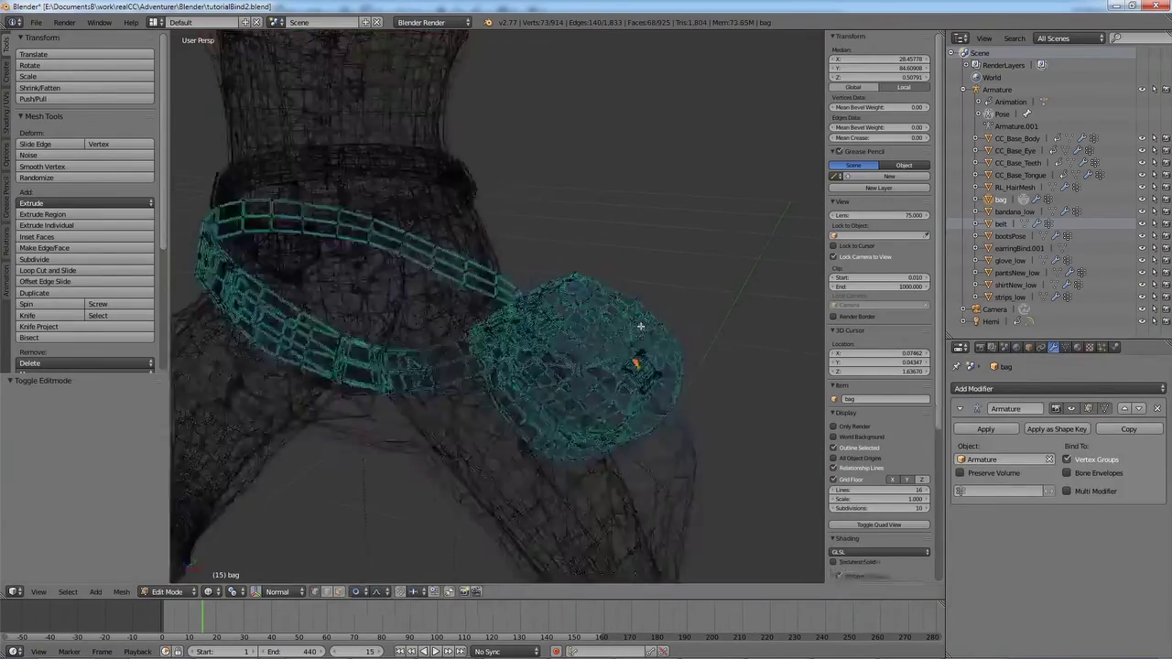
key(Tab)
key(ctrl+Tab)
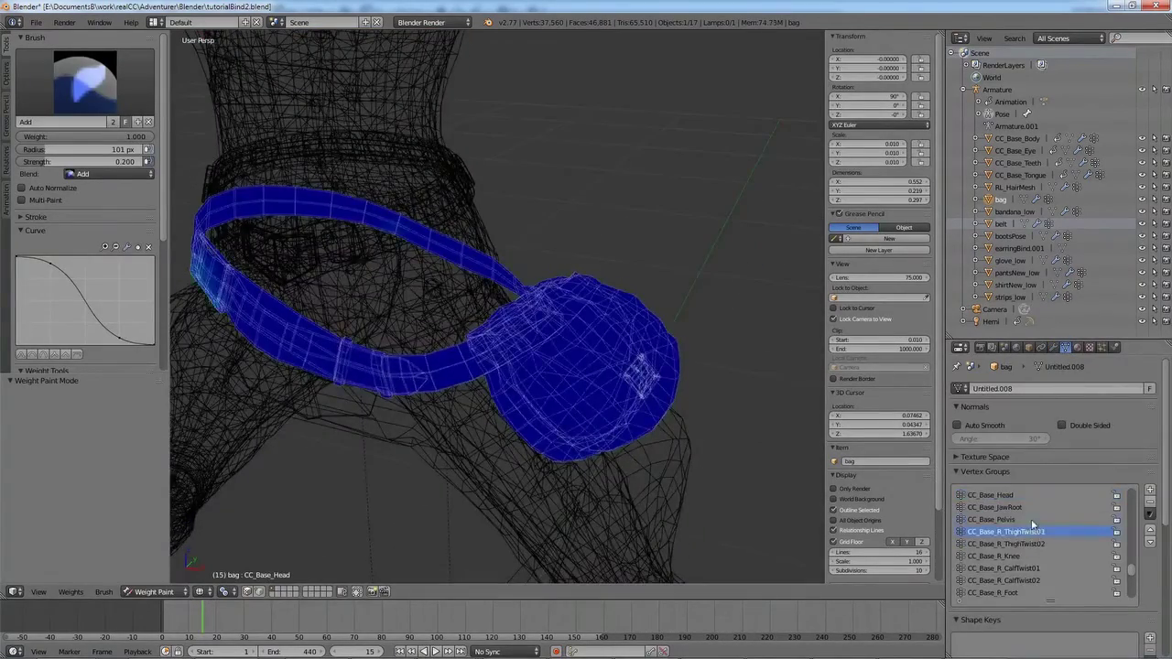
Paint CC_Base_Pelvis weight around the bag's strap with the Add brush and Auto Normalize enabled
click(1032, 522)
mouse_move(549, 302)
middle_down()
mouse_move(486, 317)
mouse_move(511, 341)
middle_up()
drag(510, 340, 467, 312)
mouse_move(467, 311)
middle_down()
mouse_move(456, 341)
mouse_move(412, 314)
mouse_move(446, 368)
middle_up()
middle_drag(480, 423, 566, 275)
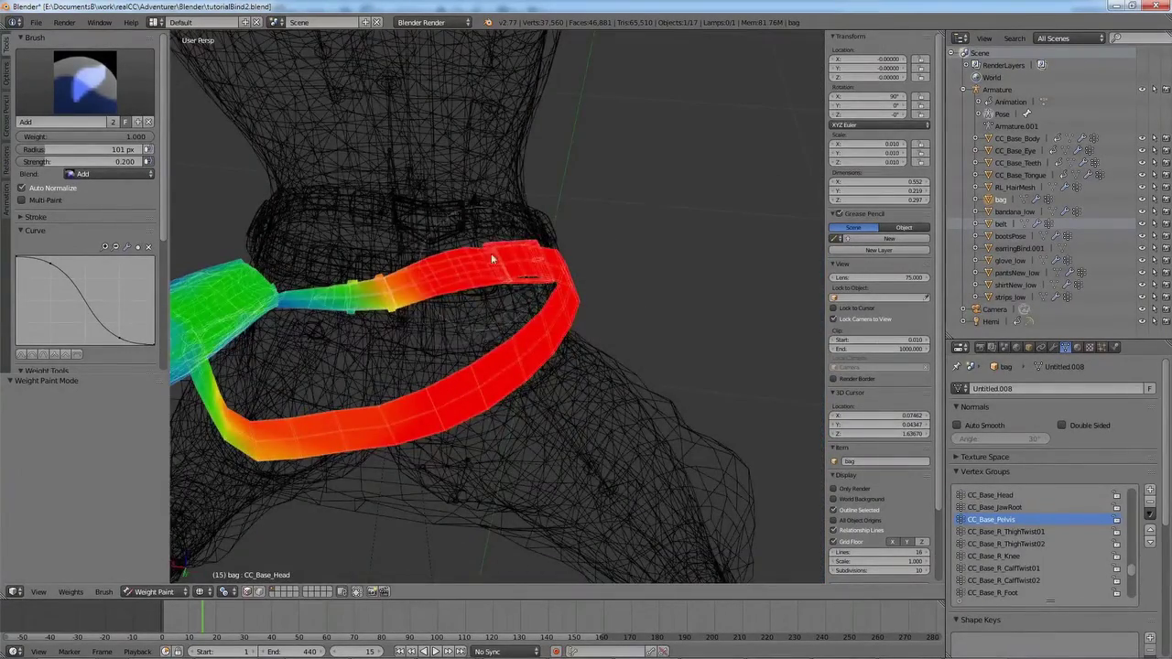
middle_drag(462, 413, 629, 427)
Paint CC_Base_L_ThighTwist01 weight over the whole pouch of the bag with the Add brush at strength 0.767
click(1072, 532)
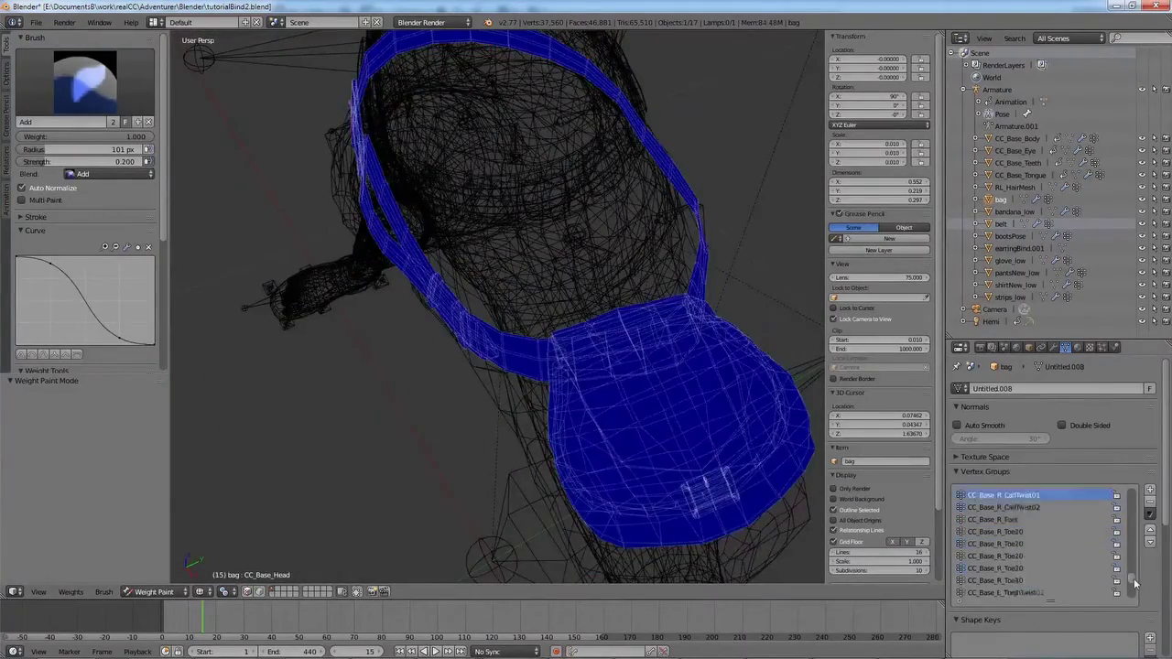
drag(1134, 584, 1134, 589)
click(1005, 544)
middle_drag(701, 375, 641, 387)
drag(588, 441, 564, 375)
mouse_move(547, 436)
mouse_down()
mouse_move(612, 428)
mouse_move(557, 500)
mouse_up()
middle_drag(557, 500, 568, 352)
mouse_move(568, 325)
mouse_down()
mouse_move(619, 368)
mouse_move(719, 320)
mouse_up()
mouse_move(719, 320)
middle_down()
mouse_move(515, 410)
mouse_move(331, 371)
middle_up()
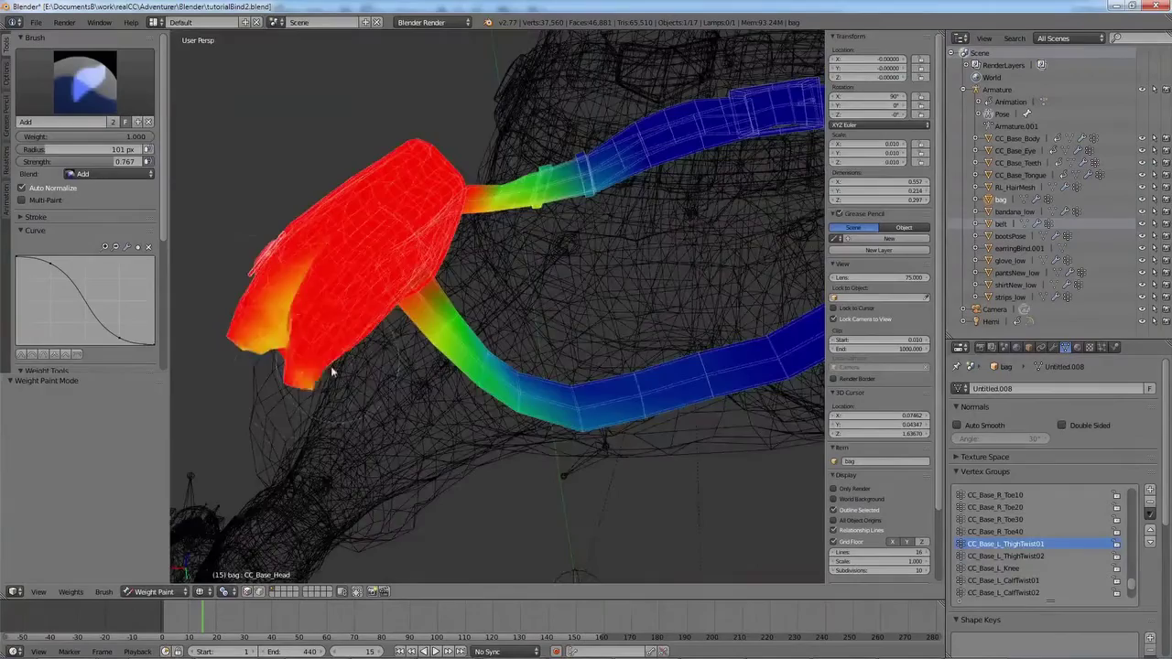
Return to solid shading and scrub to frame 18 to examine how the reweighted bag follows the leg
middle_drag(276, 258, 641, 187)
key(z)
scroll(641, 188, down, 2)
mouse_move(202, 612)
mouse_down()
mouse_move(173, 615)
mouse_move(257, 611)
mouse_move(212, 612)
mouse_up()
middle_drag(442, 369, 356, 434)
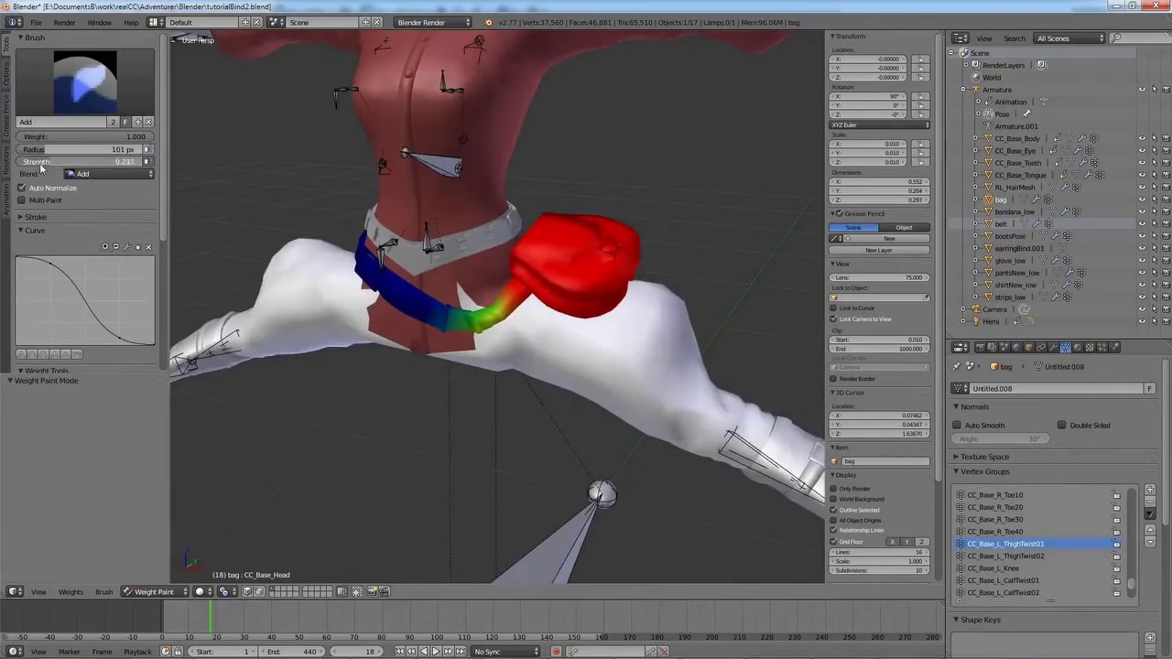
Select the vertices of the front strap's end section near the pouch and return to wireframe Weight Paint mode with vertex masking
scroll(480, 338, up, 6)
key(z)
key(Tab)
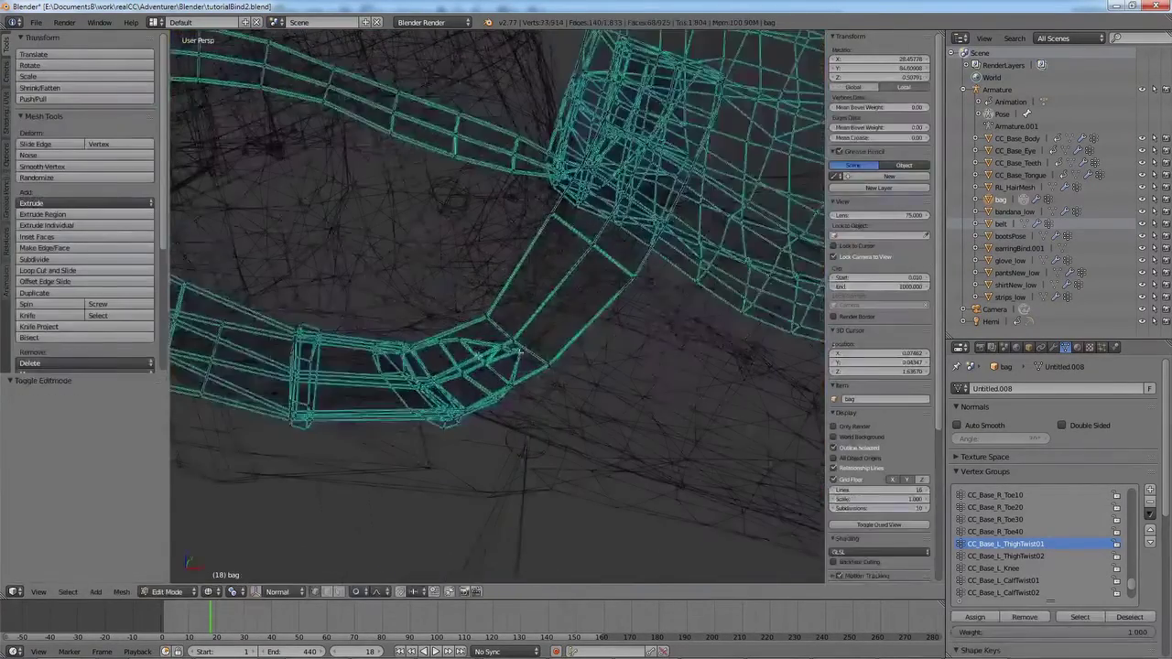
key(ctrl+i)
key(ctrl+e)
click(602, 489)
key(a)
ctrl+drag(406, 309, 499, 263)
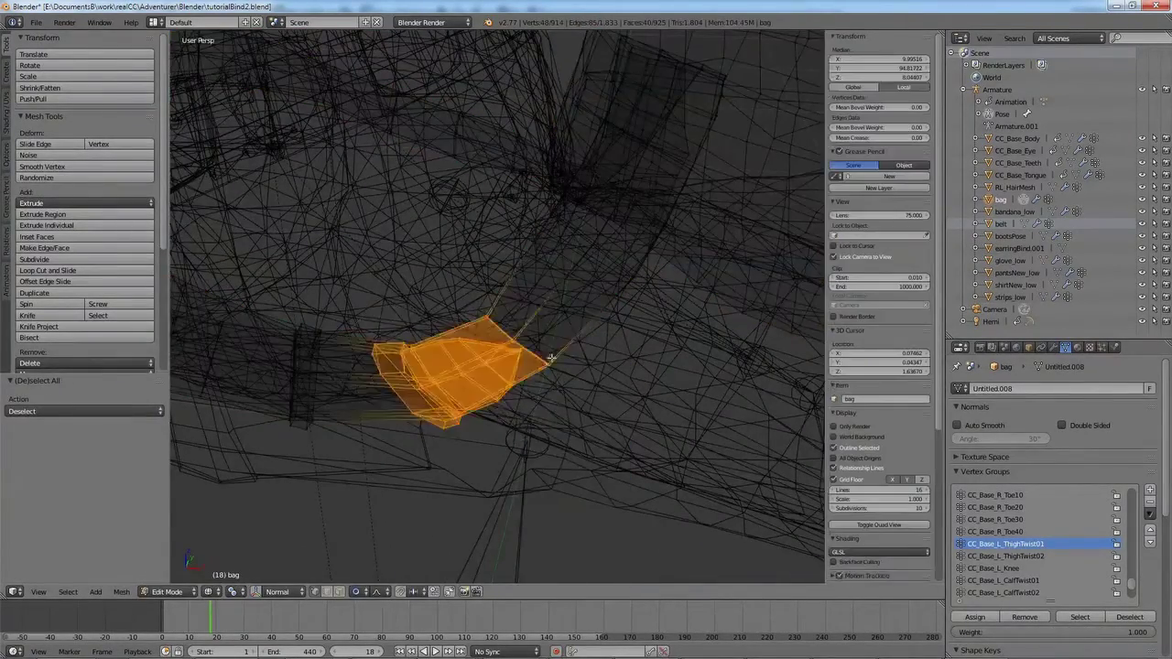
key(z)
middle_drag(510, 367, 536, 387)
click(174, 524)
key(z)
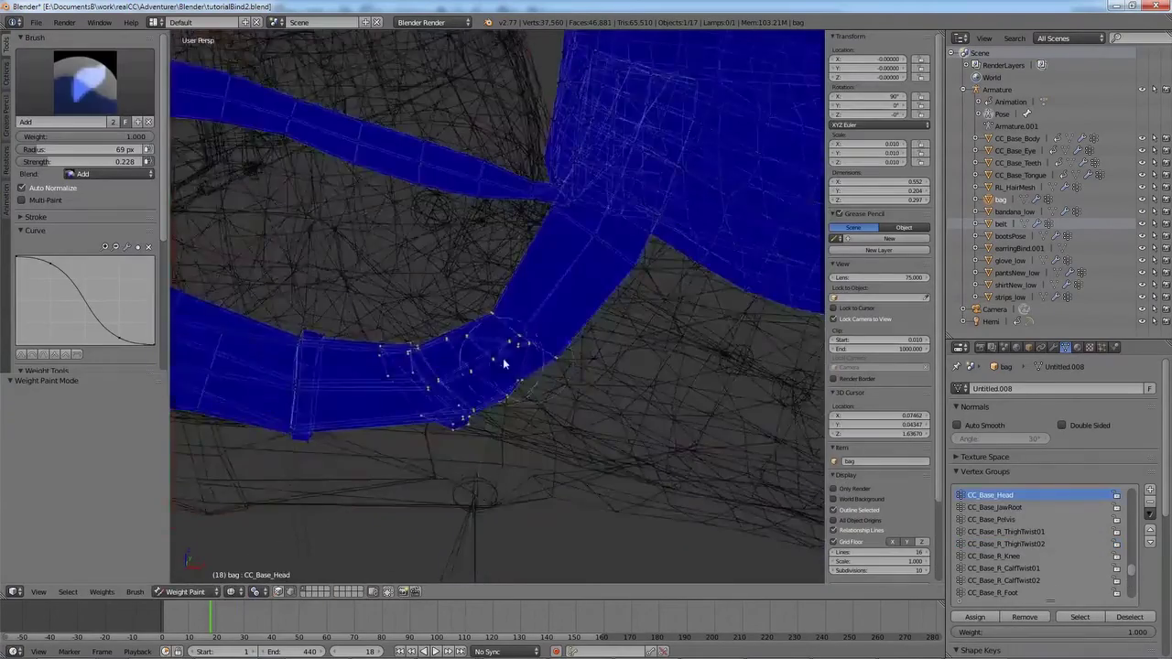
Enlarge the brush radius to 130 px and paint CC_Base_Pelvis weight over the selected strap section
key(f)
click(497, 370)
mouse_move(499, 369)
mouse_down()
mouse_move(529, 361)
mouse_move(383, 412)
mouse_up()
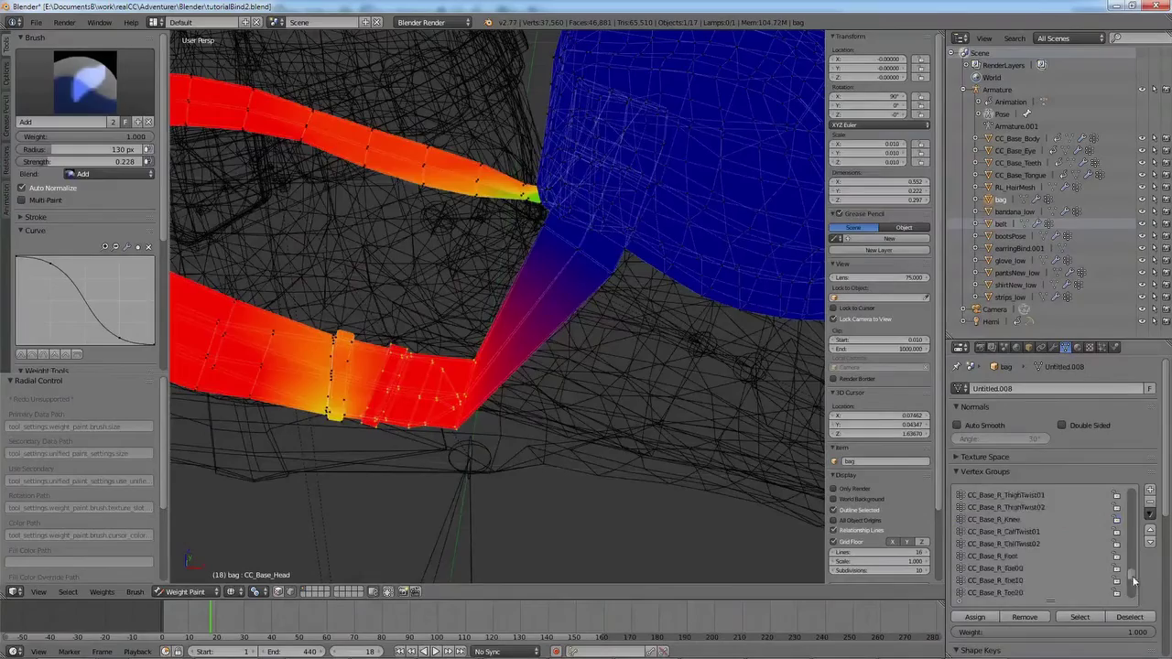
Select the vertices at the strap's bend and add CC_Base_L_ThighTwist01 weight with a 202 px brush at strength 0.112
drag(1133, 582, 1133, 587)
click(1042, 543)
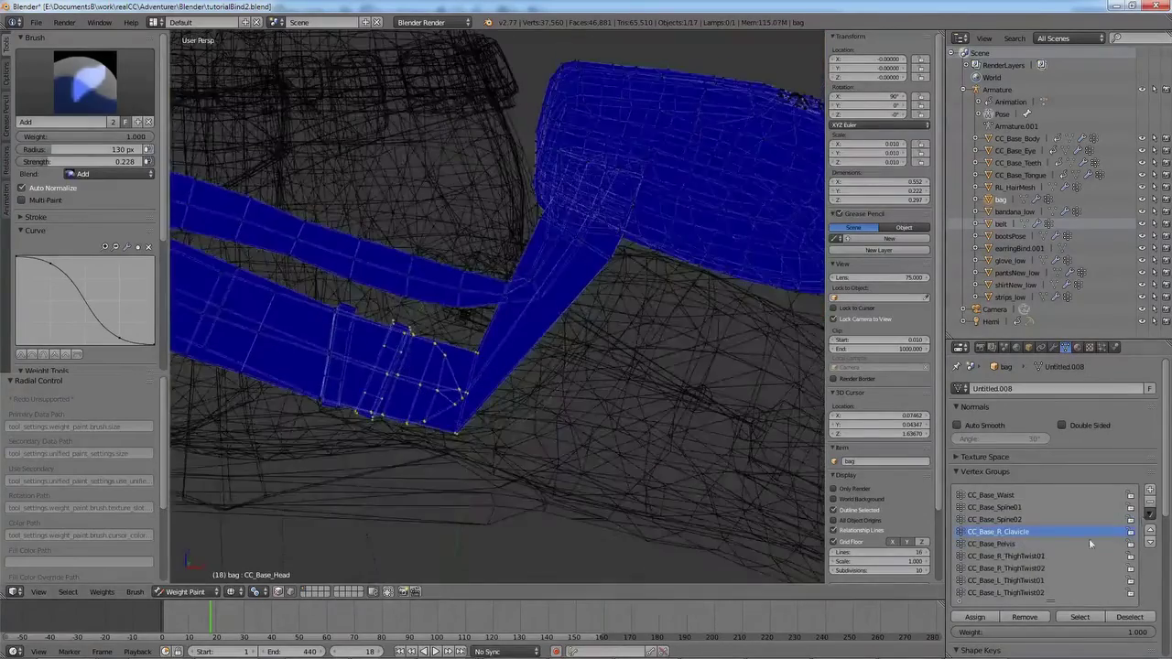
key(Tab)
middle_drag(520, 406, 493, 370)
key(a)
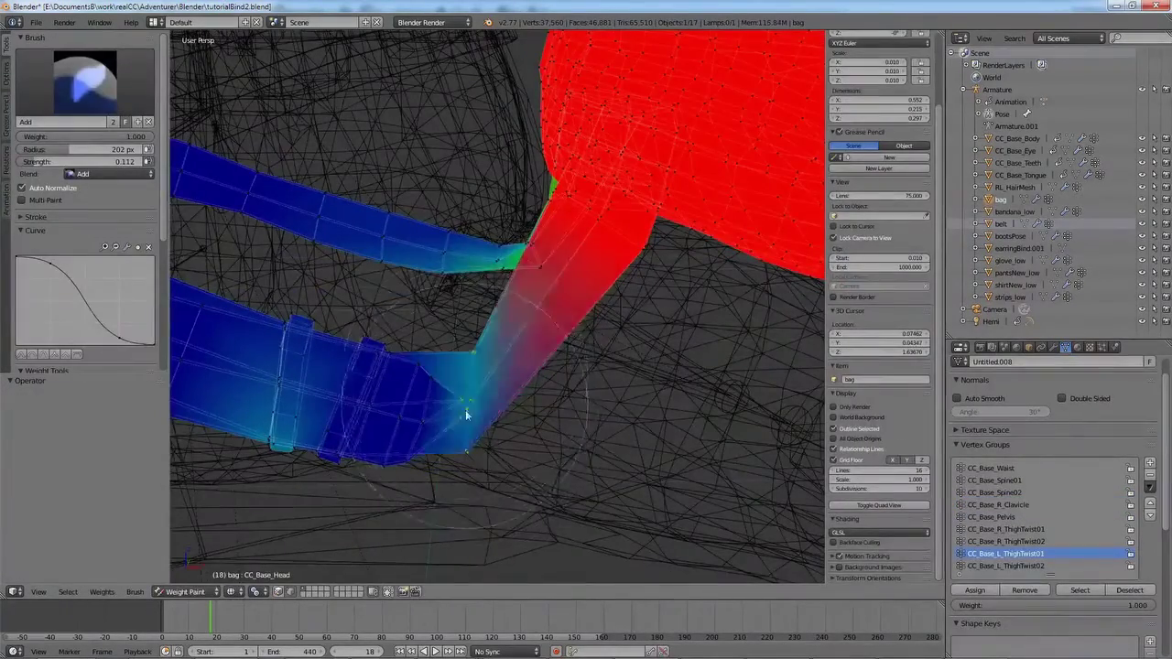
mouse_move(472, 367)
mouse_down()
mouse_move(478, 353)
mouse_move(523, 393)
mouse_move(493, 296)
mouse_move(541, 348)
mouse_up()
Select the strap's end section beside the bend and paint it with CC_Base_L_ThighTwist01 weight at strength 0.100
middle_drag(385, 348, 477, 330)
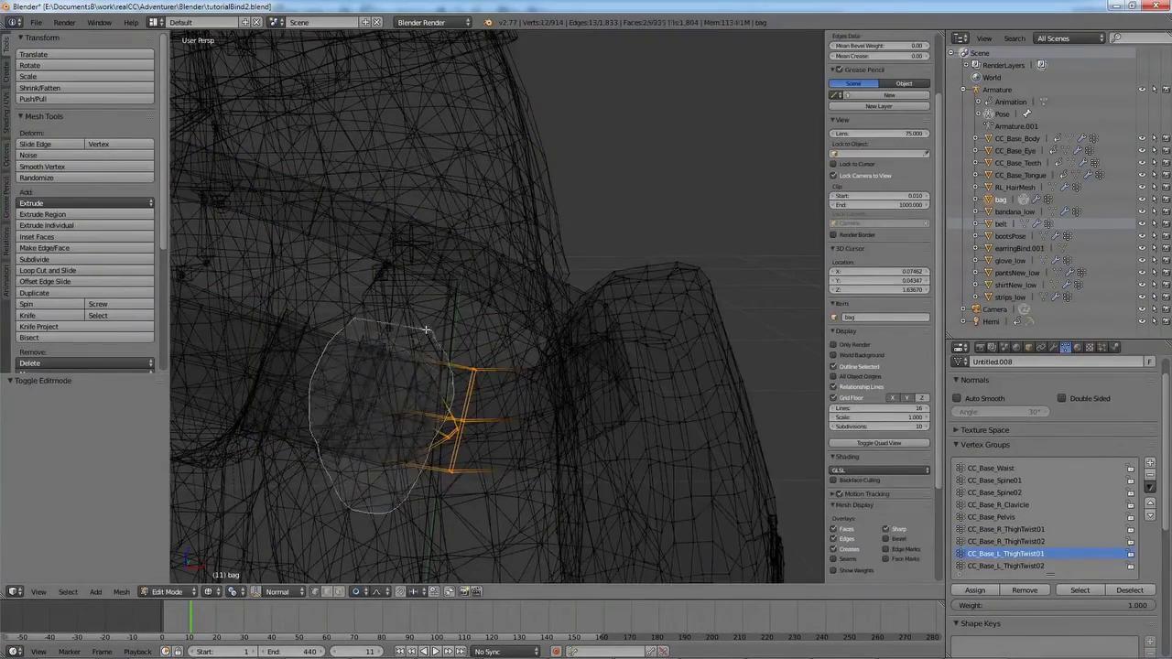
mouse_move(426, 330)
ctrl+mouse_down()
mouse_move(366, 322)
mouse_move(450, 387)
mouse_move(465, 440)
ctrl+mouse_up()
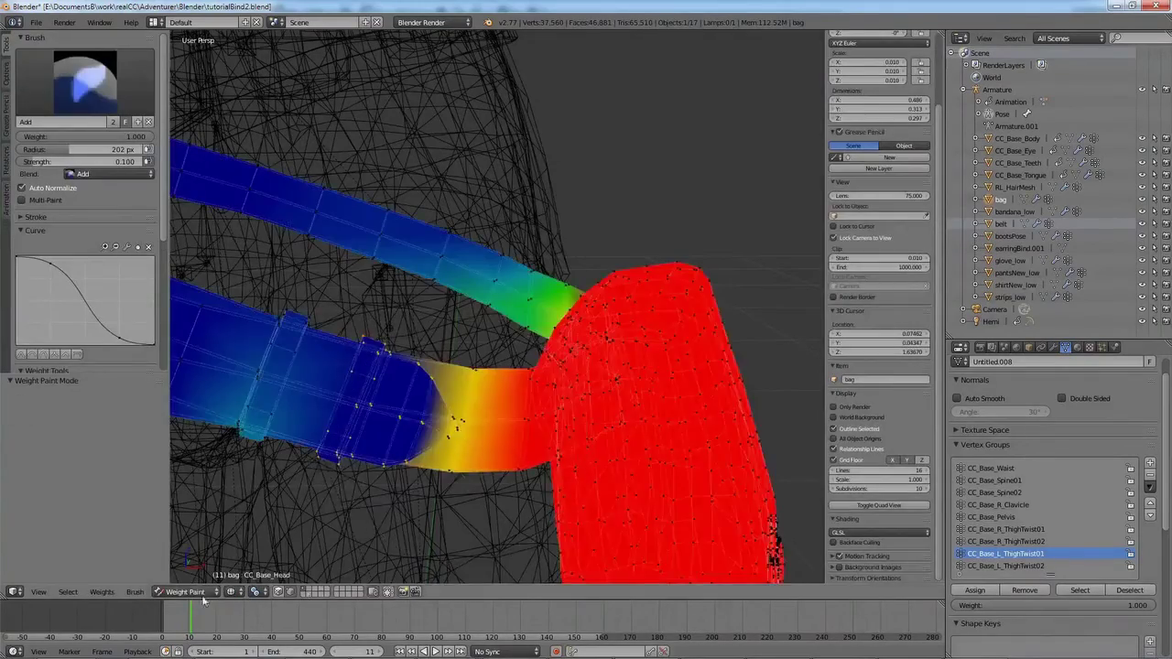
click(204, 606)
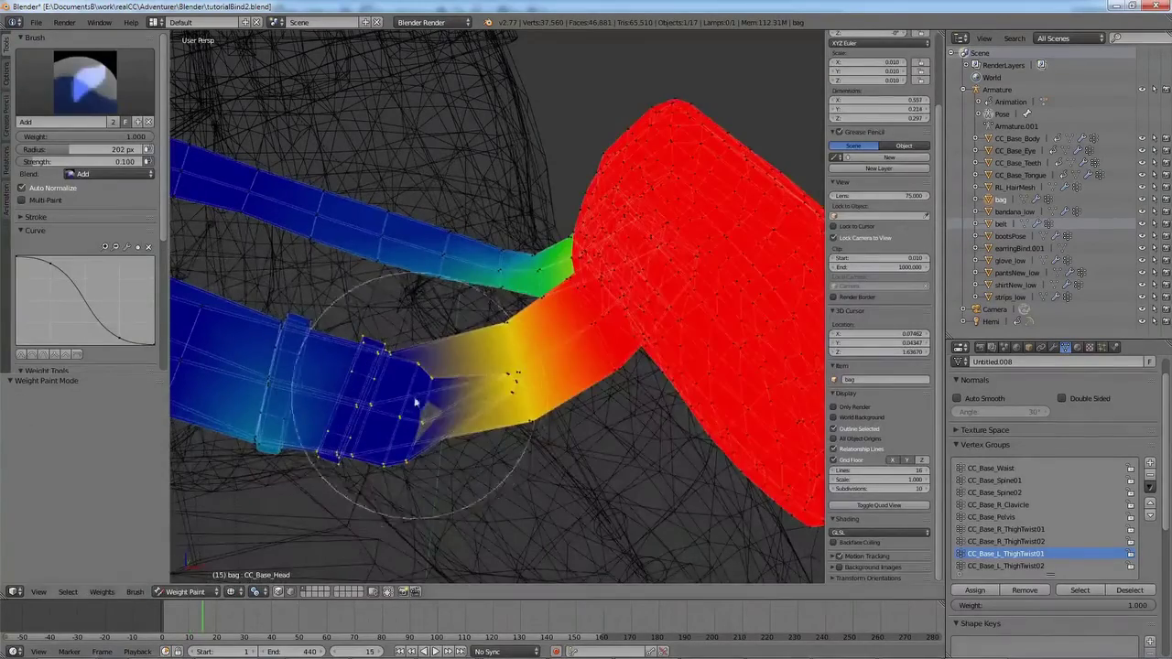
mouse_move(340, 353)
mouse_down()
mouse_move(327, 366)
mouse_move(348, 385)
mouse_move(425, 391)
mouse_move(389, 399)
mouse_move(449, 424)
mouse_up()
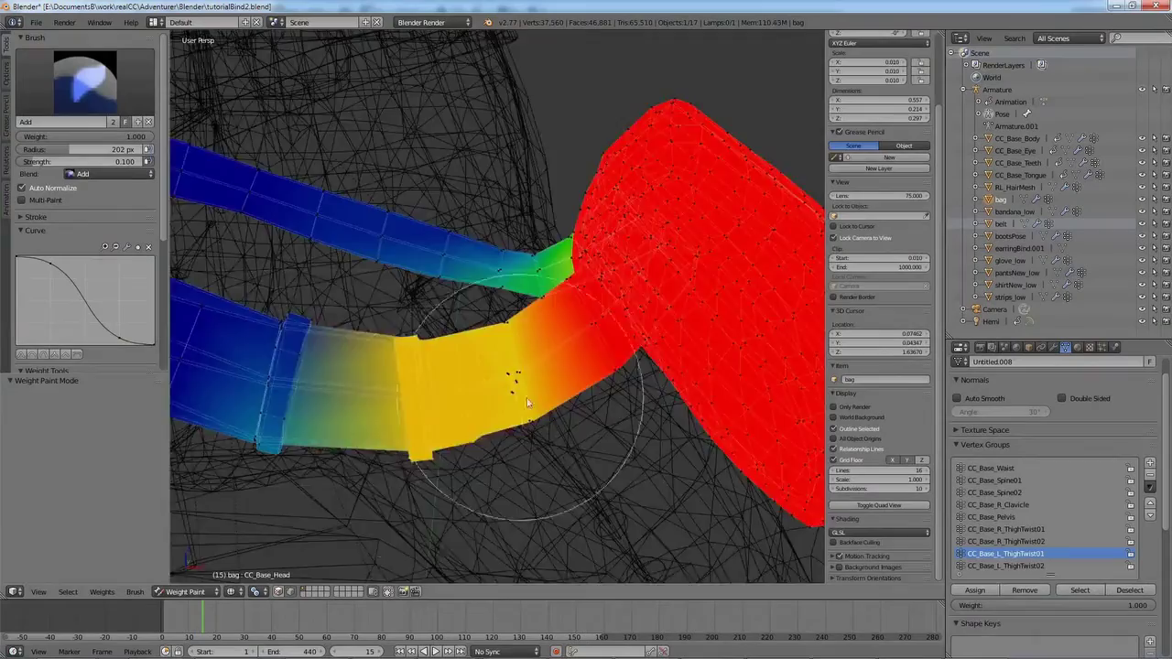
Play the animation and scrub to frame 16 to examine how the bag's strap deforms
middle_drag(527, 403, 513, 307)
scroll(531, 383, down, 5)
key(alt+a)
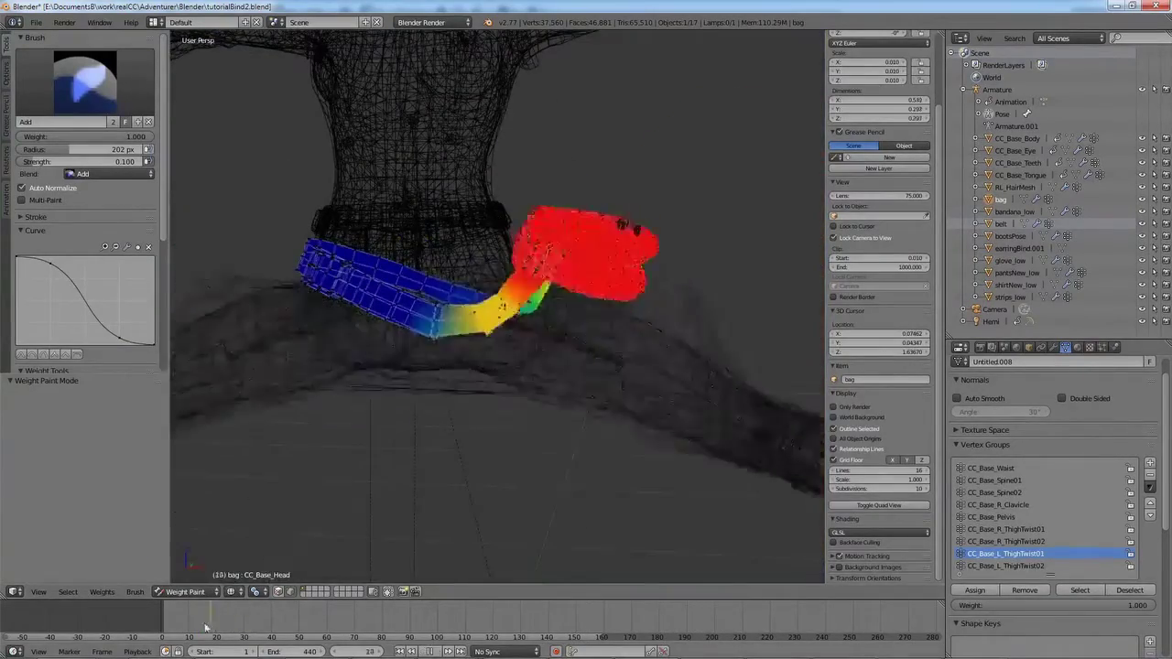
drag(205, 628, 206, 632)
Select the linked vertices of the front strap's loop and add CC_Base_L_ThighTwist01 weight to it
scroll(513, 435, up, 6)
shift+middle_drag(513, 434, 579, 436)
key(Tab)
key(a)
key(l)
key(Tab)
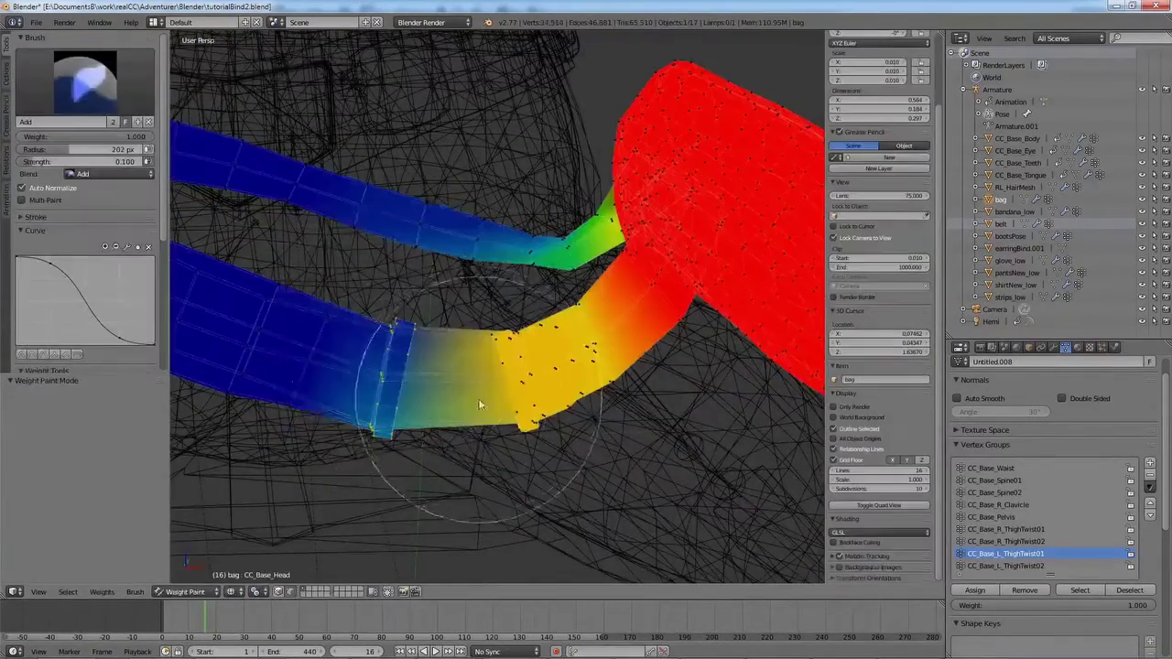
drag(479, 404, 392, 408)
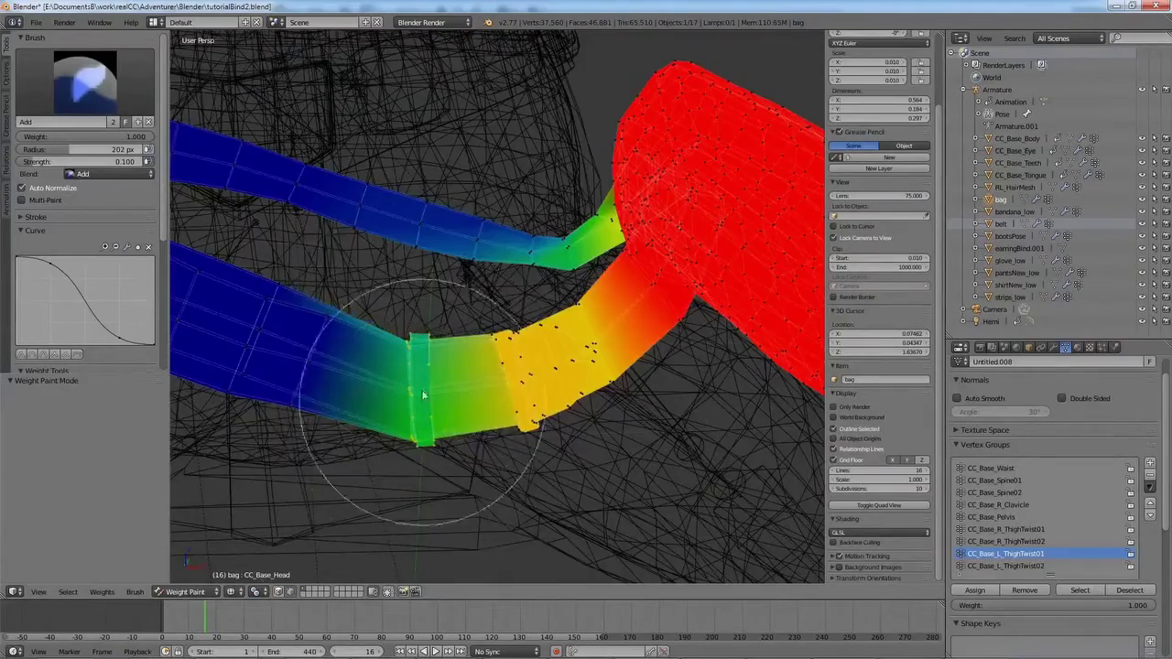
Scrub the animation to frame 26, clear the bag's vertex selection and return to Weight Paint mode
drag(205, 619, 234, 617)
middle_drag(458, 403, 473, 289)
key(Tab)
key(a)
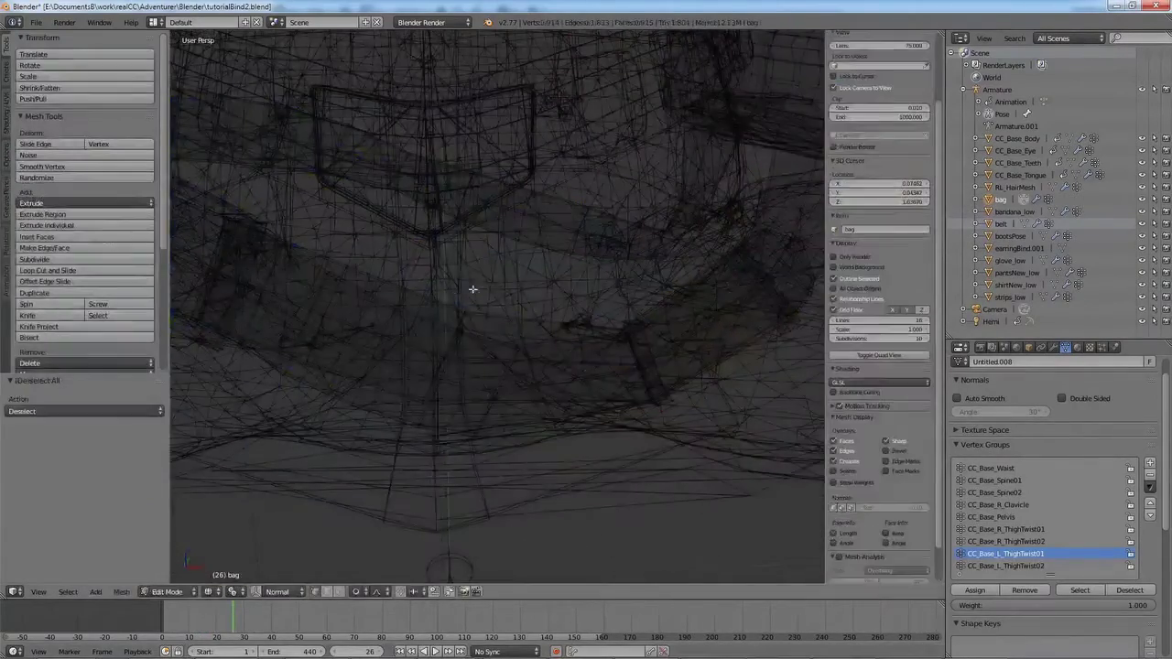
key(Tab)
scroll(458, 388, down, 2)
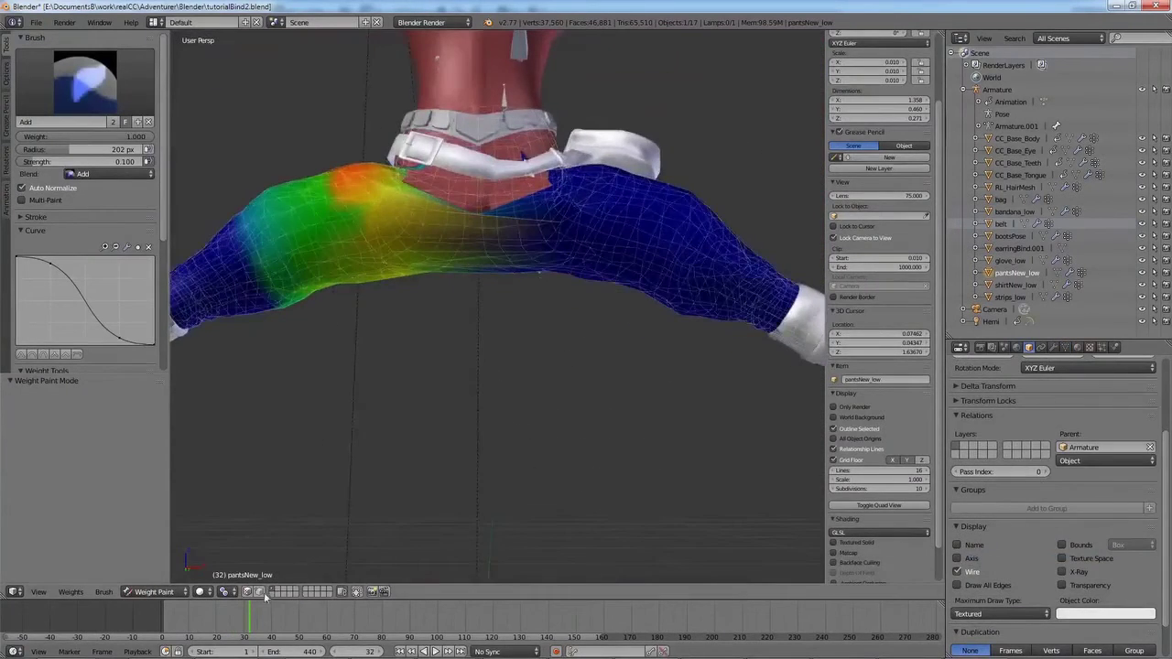
Reduce the weight brush radius to 12 px for the crotch area of pantsNew_low
mouse_move(487, 357)
middle_down()
mouse_move(492, 272)
mouse_move(550, 311)
mouse_move(591, 308)
mouse_move(593, 321)
middle_up()
key(f)
click(485, 313)
key(f)
click(562, 314)
key(f)
click(612, 274)
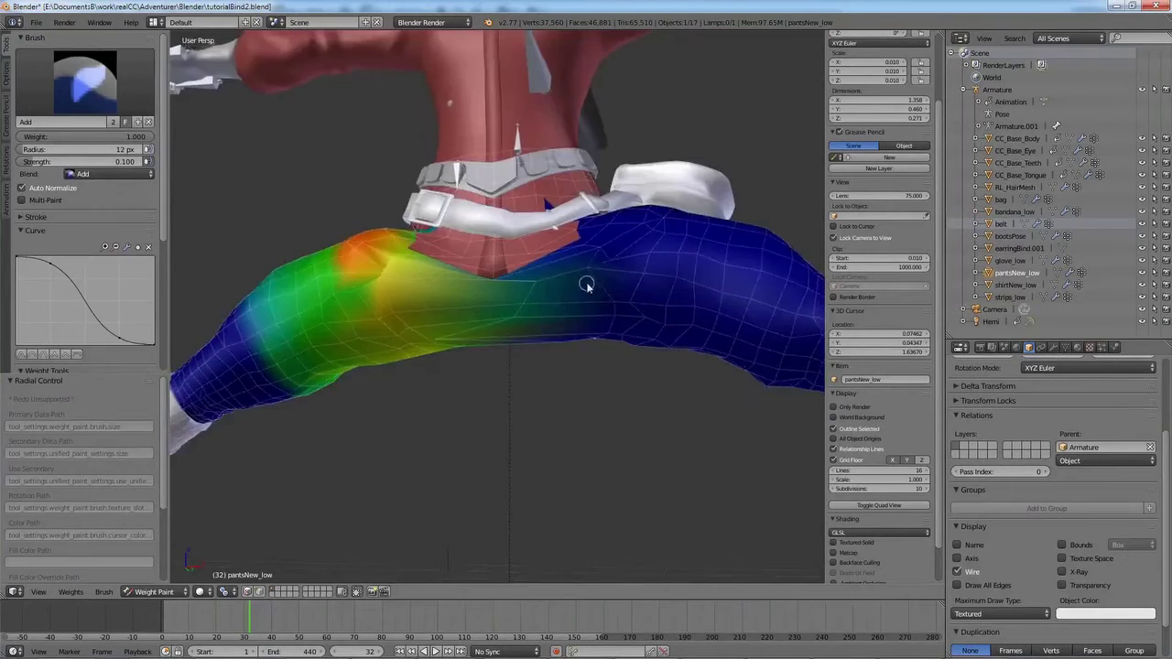
Scrub the animation to frame 16 and make CC_Base_L_ThighTwist01 the active vertex group of the pants
middle_drag(536, 352, 506, 312)
drag(240, 621, 206, 624)
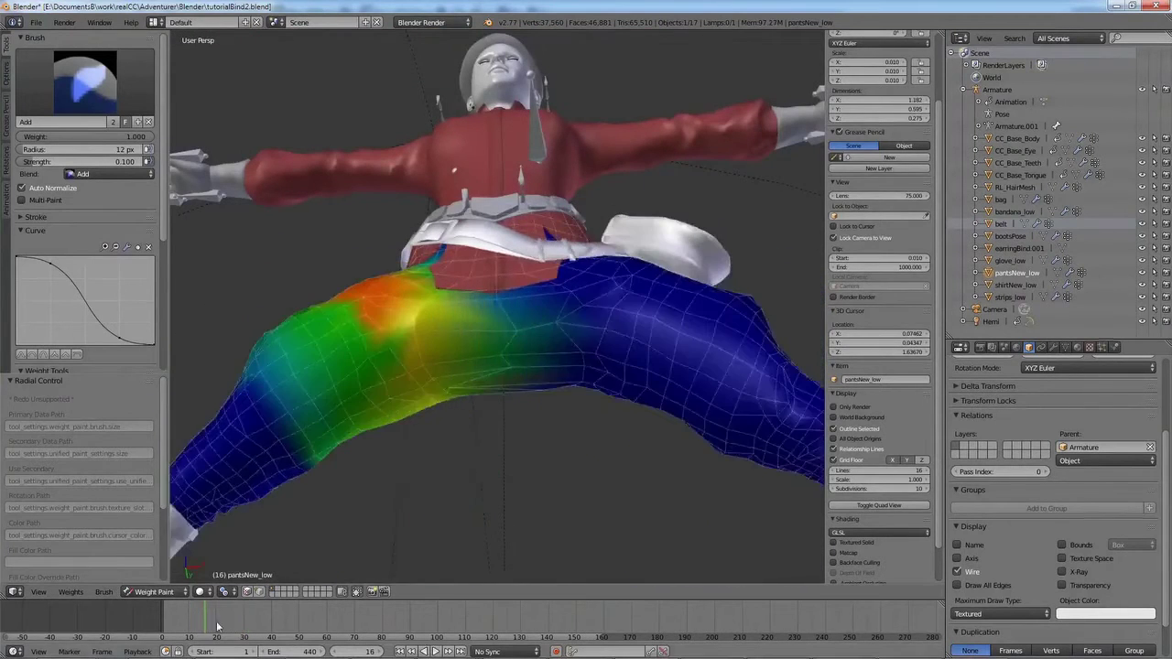
middle_drag(505, 374, 513, 310)
scroll(1145, 447, up, 4)
click(1065, 348)
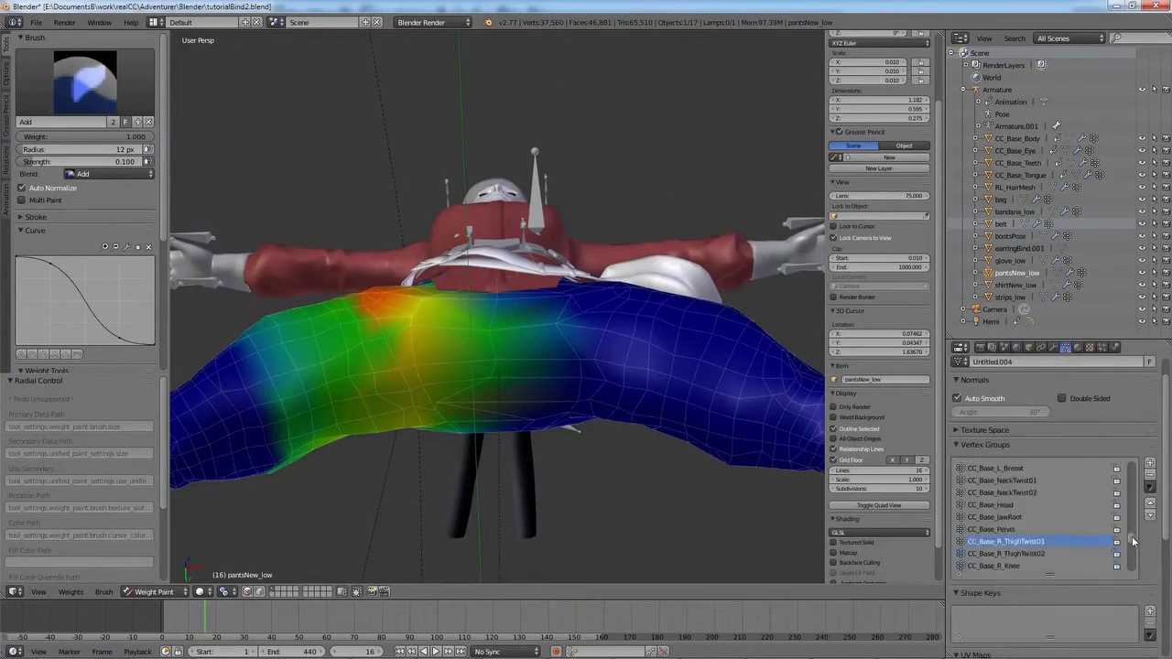
click(1026, 531)
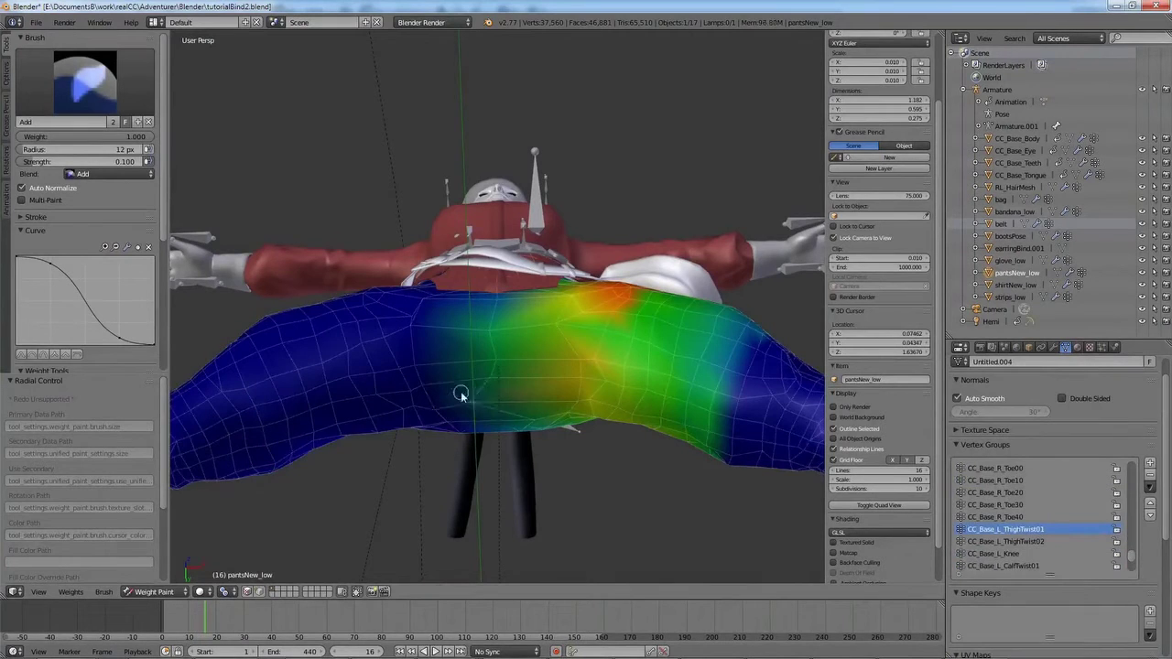
Undo the last weight stroke and make CC_Base_R_ThighTwist01 the pants' active vertex group, with Auto Normalize off
key(ctrl+z)
drag(1136, 560, 1135, 554)
click(1051, 471)
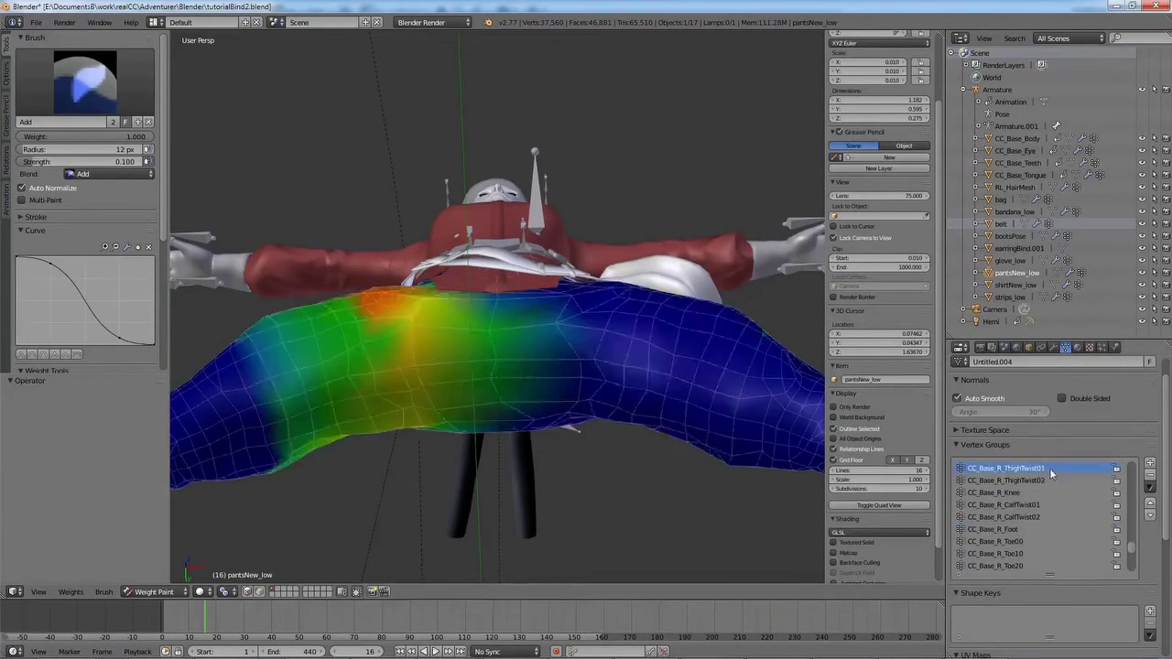
middle_drag(632, 376, 567, 360)
middle_drag(479, 339, 481, 375)
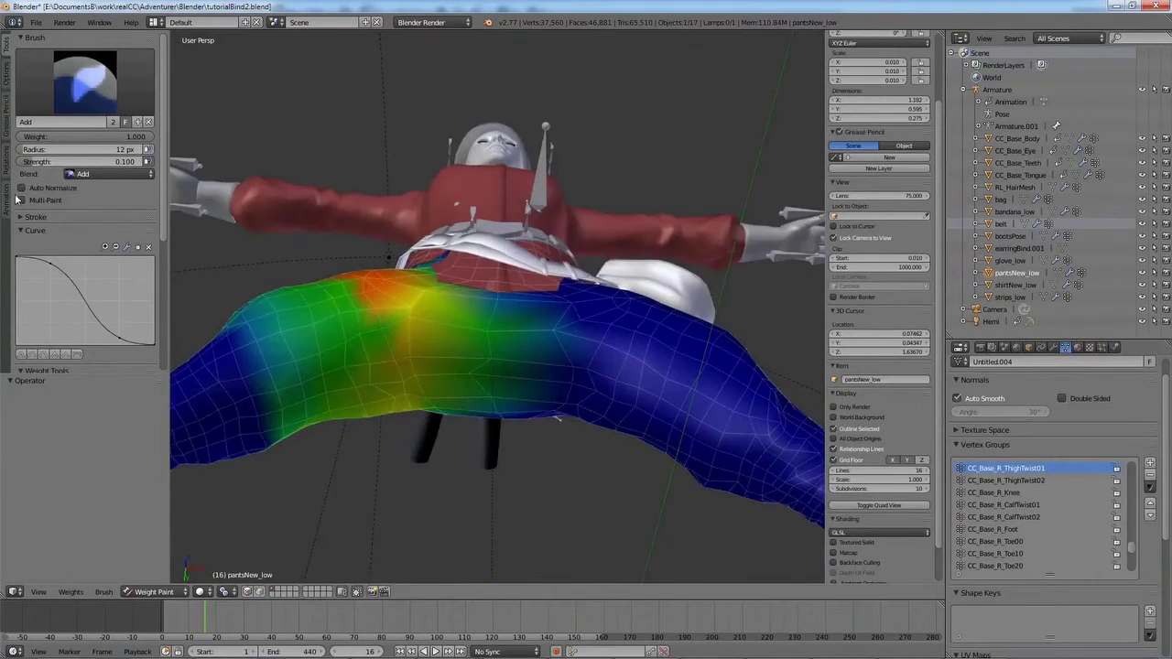
Make CC_Base_Pelvis the active vertex group and paint weight on the pants' crotch with a 26 px Add brush
scroll(1026, 490, up, 3)
click(1022, 493)
key(f)
click(568, 399)
drag(495, 401, 515, 400)
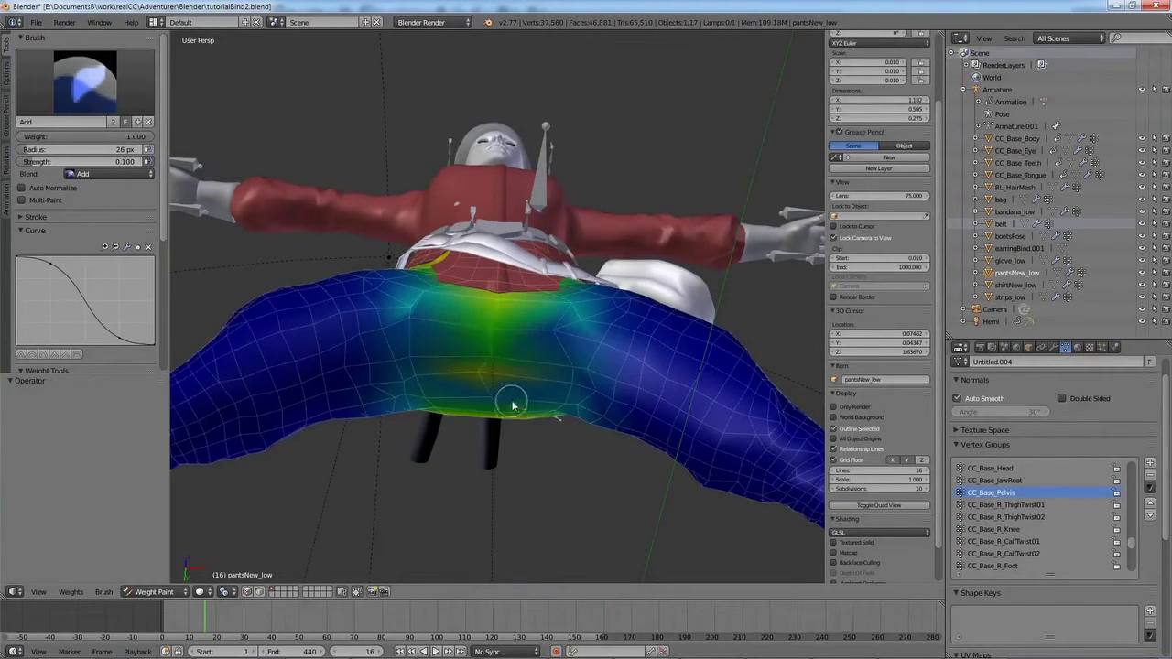
middle_drag(515, 400, 550, 387)
Switch pantsNew_low to Edit Mode and show the Armature modifier's deformation on the edit cage
scroll(146, 311, down, 5)
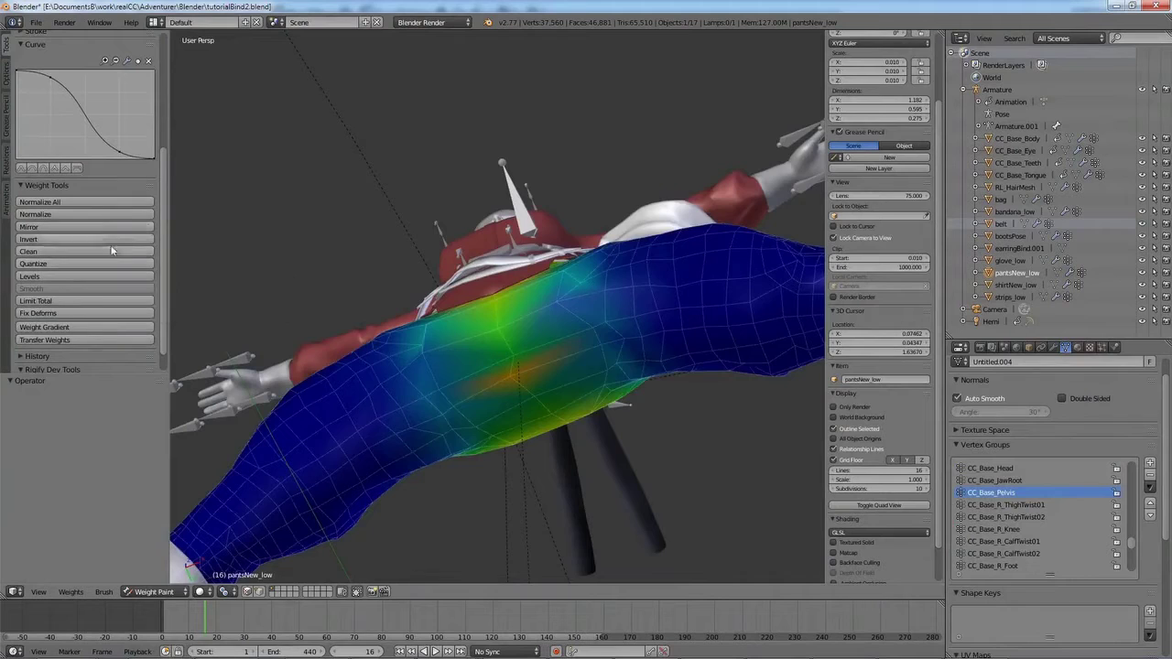
mouse_move(541, 340)
middle_down()
mouse_move(508, 390)
mouse_move(531, 346)
mouse_move(528, 409)
mouse_move(537, 364)
mouse_move(448, 302)
middle_up()
key(Tab)
click(1053, 348)
click(1104, 409)
key(ctrl+space)
Select the block of vertices spanning the crotch of the pants by picking shortest paths between its corners
right_click(537, 363)
scroll(513, 316, up, 2)
middle_drag(552, 271, 467, 275)
ctrl+right_click(648, 278)
middle_drag(648, 278, 628, 286)
ctrl+right_click(484, 316)
middle_drag(484, 316, 622, 394)
mouse_move(547, 57)
middle_down()
mouse_move(586, 229)
mouse_move(518, 379)
middle_up()
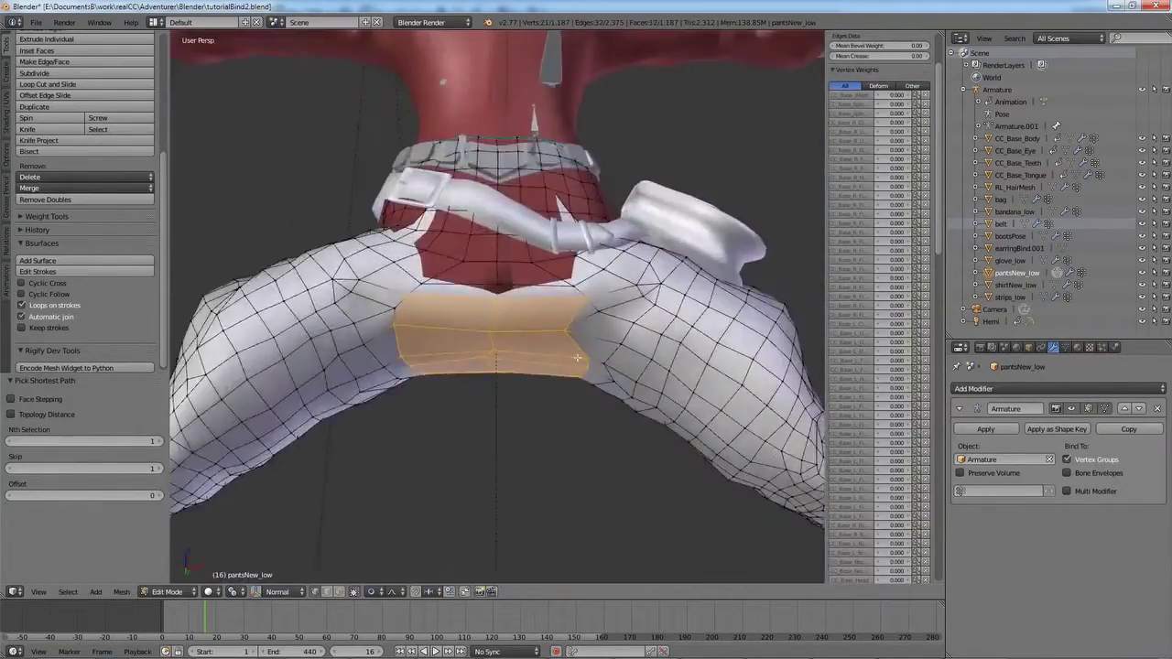
In Weight Paint mode, smooth the masked crotch vertices' CC_Base_Pelvis weights with factor 0.420, 5 iterations and expand/contract 0.280
key(Tab)
key(v)
click(88, 289)
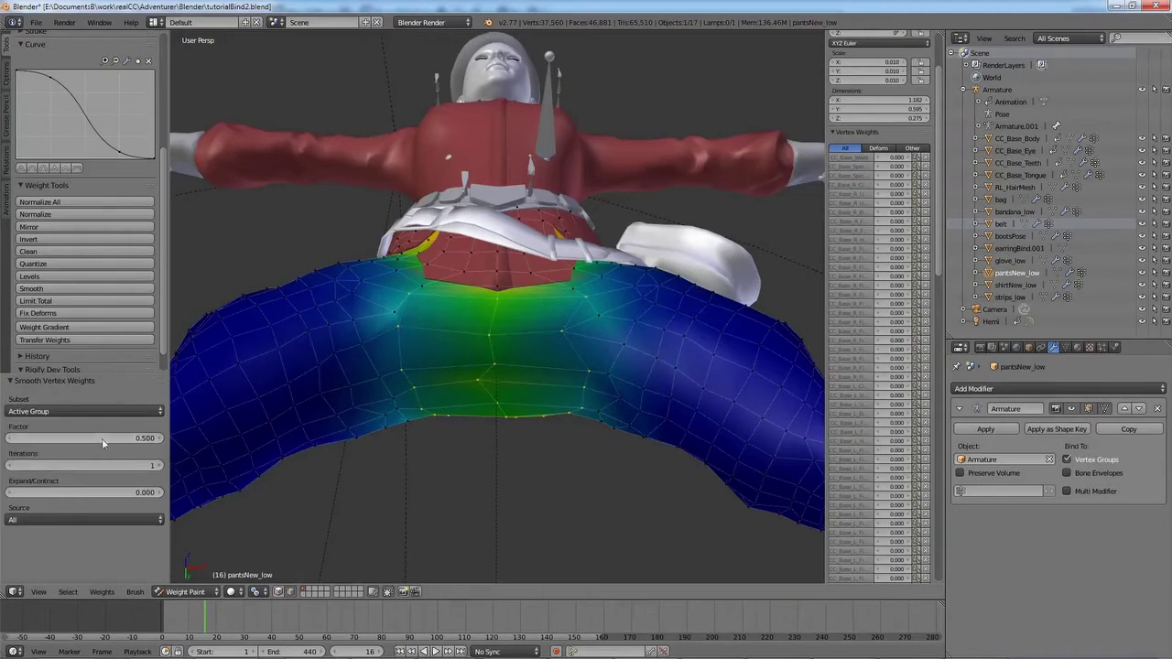
drag(151, 452, 97, 449)
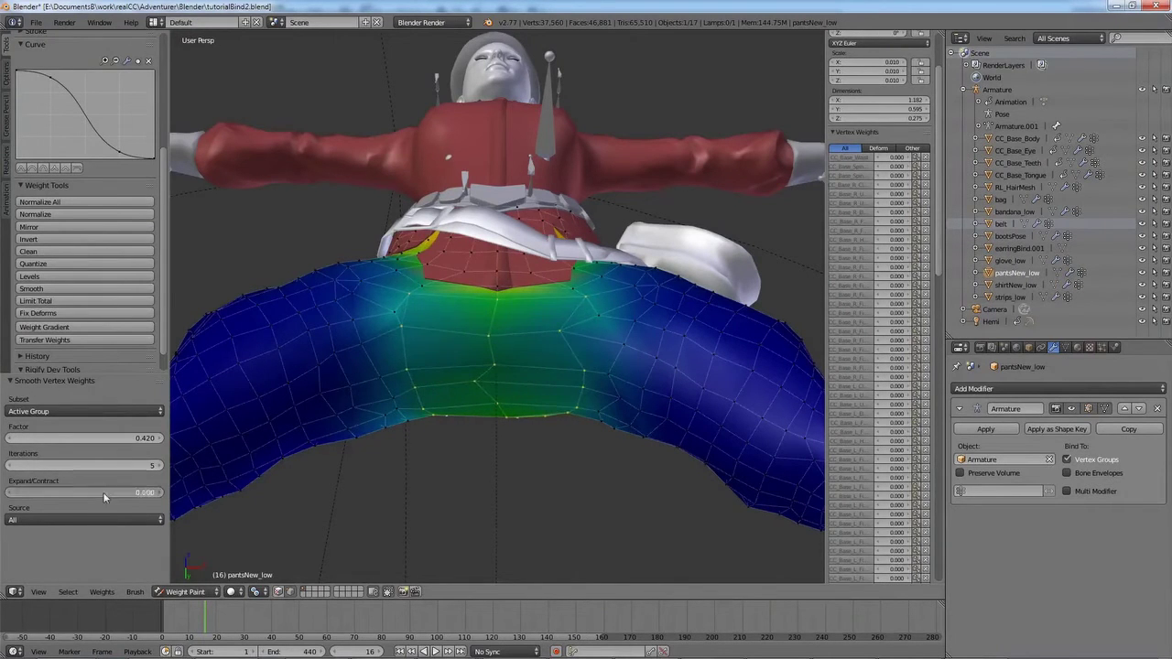
mouse_move(104, 497)
mouse_down()
mouse_move(138, 496)
mouse_move(125, 500)
mouse_up()
drag(162, 346, 162, 364)
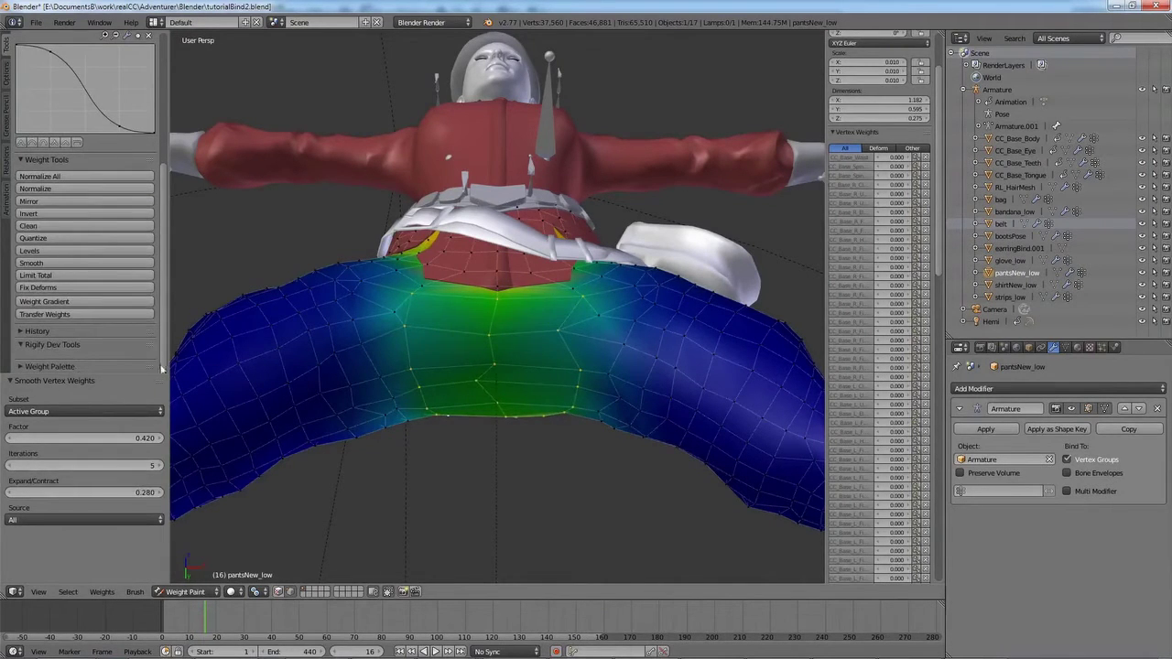
Switch to the Blur weight brush and set its radius to 68 px over the crotch area
middle_drag(197, 357, 202, 325)
drag(162, 230, 162, 99)
click(86, 75)
click(86, 131)
key(f)
click(475, 396)
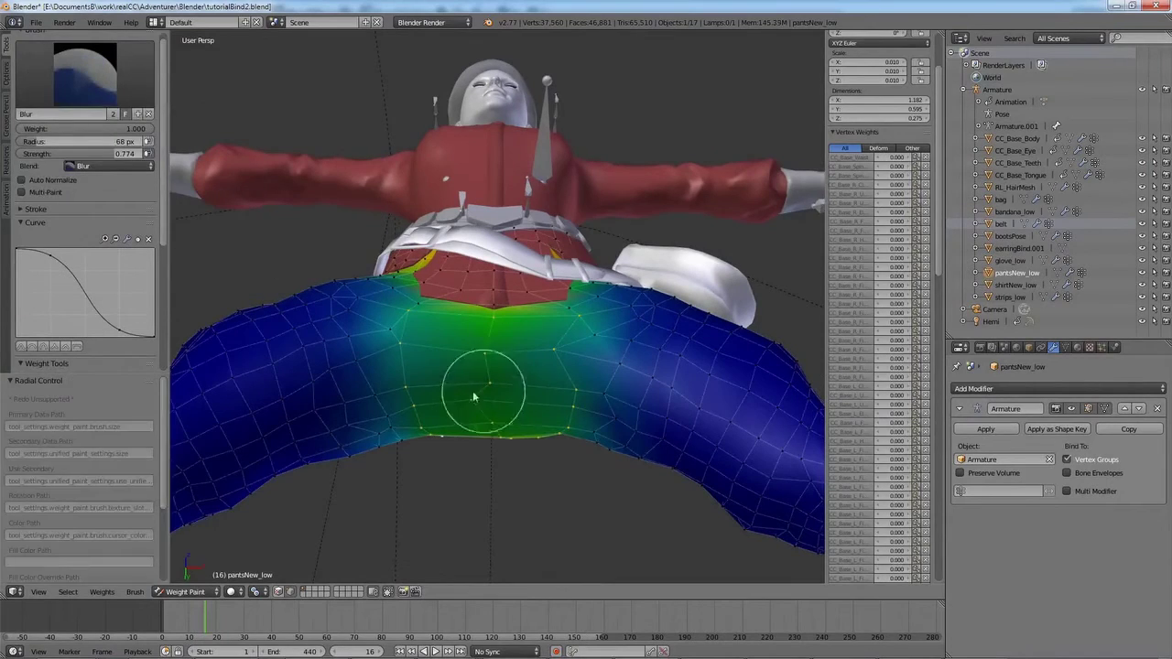
key(KP_8)
key(KP_8)
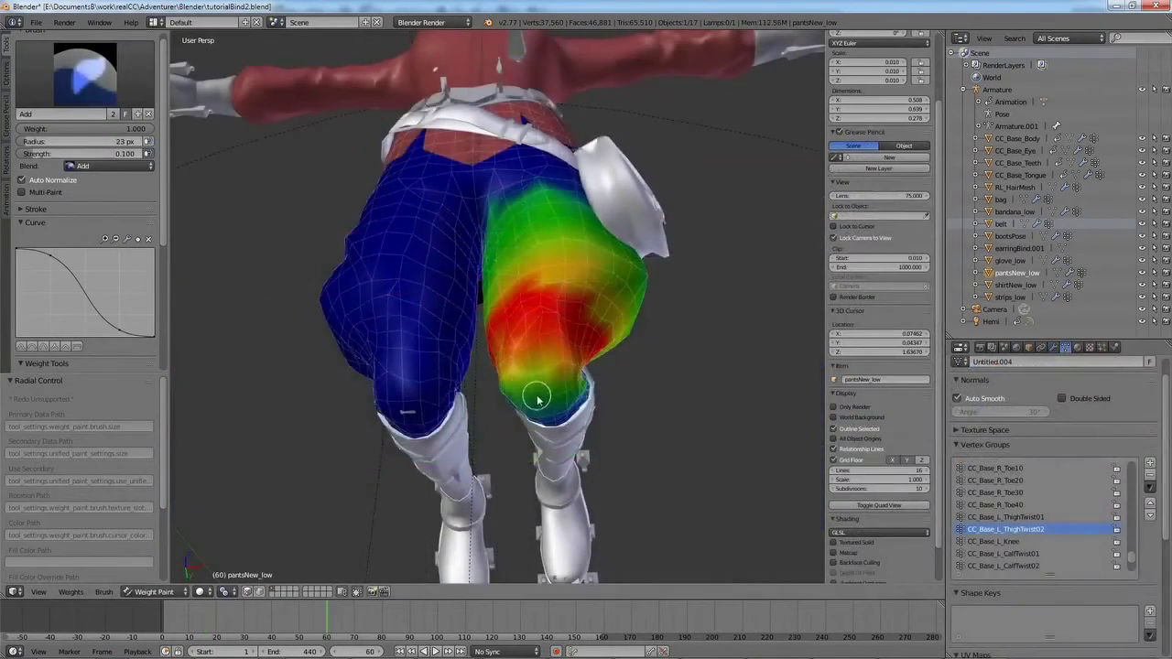
Make CC_Base_L_Knee the pants' active vertex group and inspect the knee area at frame 60
middle_drag(561, 399, 593, 429)
scroll(636, 398, up, 4)
click(1029, 543)
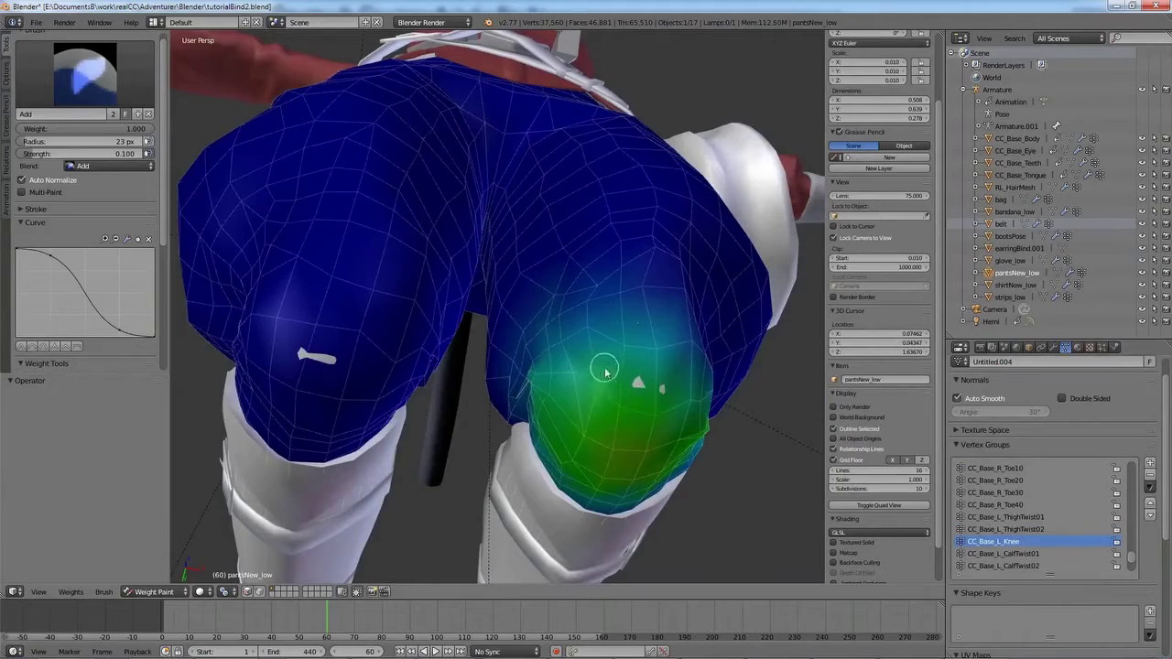
middle_drag(618, 351, 602, 425)
mouse_move(517, 420)
middle_down()
mouse_move(576, 431)
mouse_move(641, 417)
middle_up()
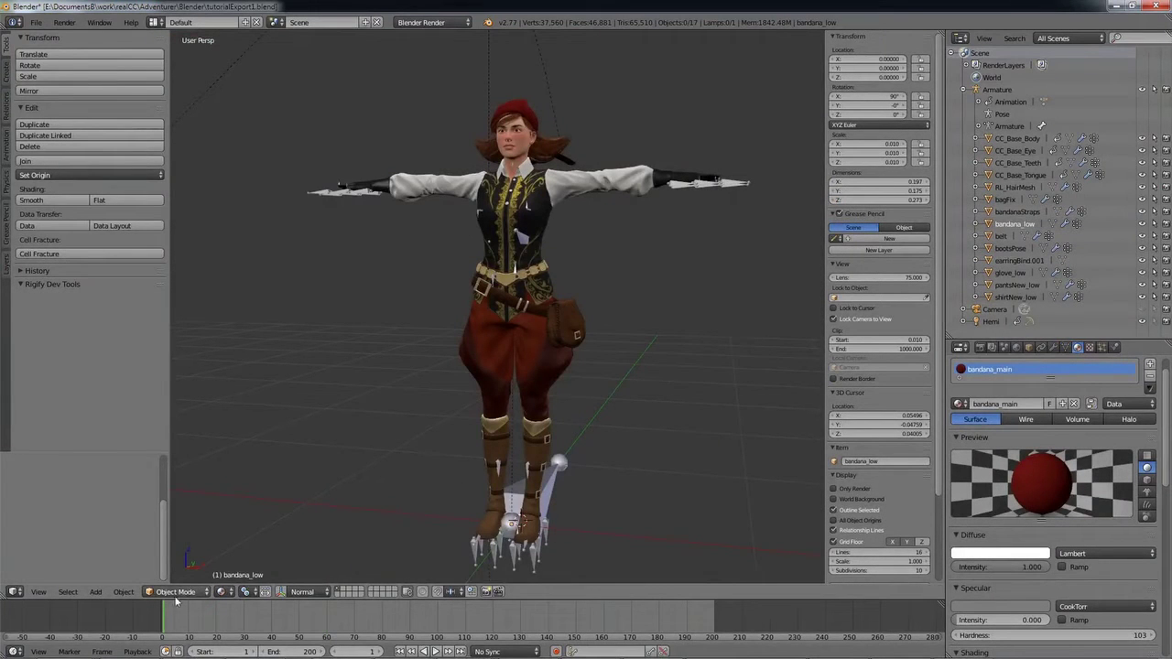
Play and scrub the animation to check how the bound clothing follows the character, and return to frame 1
click(435, 651)
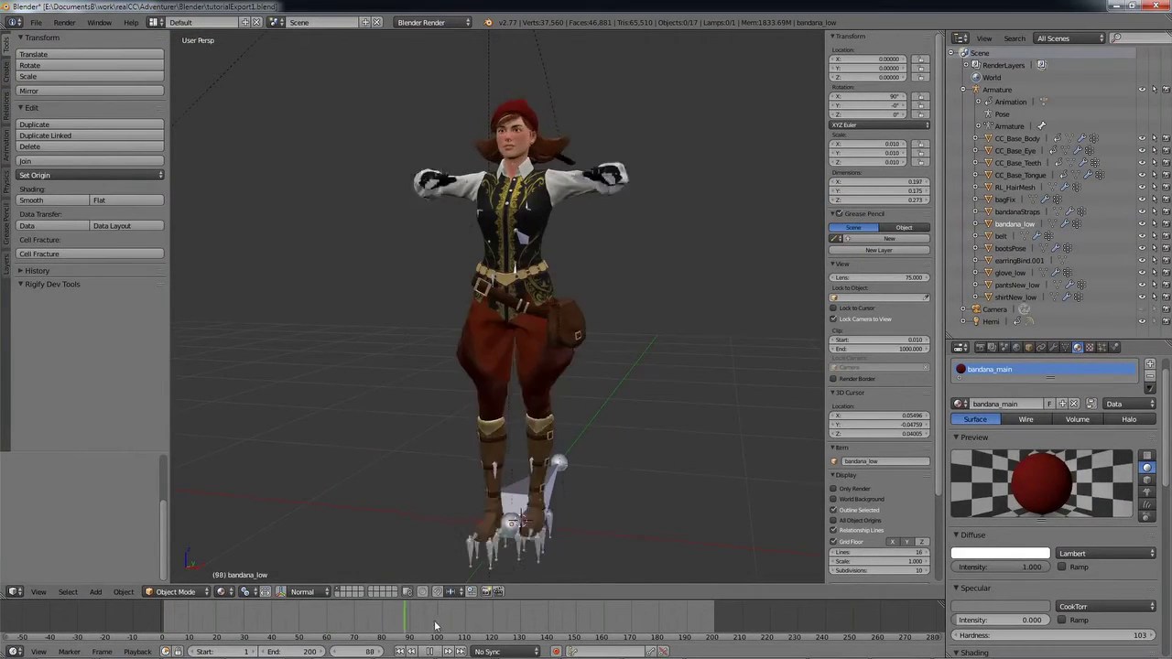
click(430, 651)
middle_drag(615, 523, 539, 511)
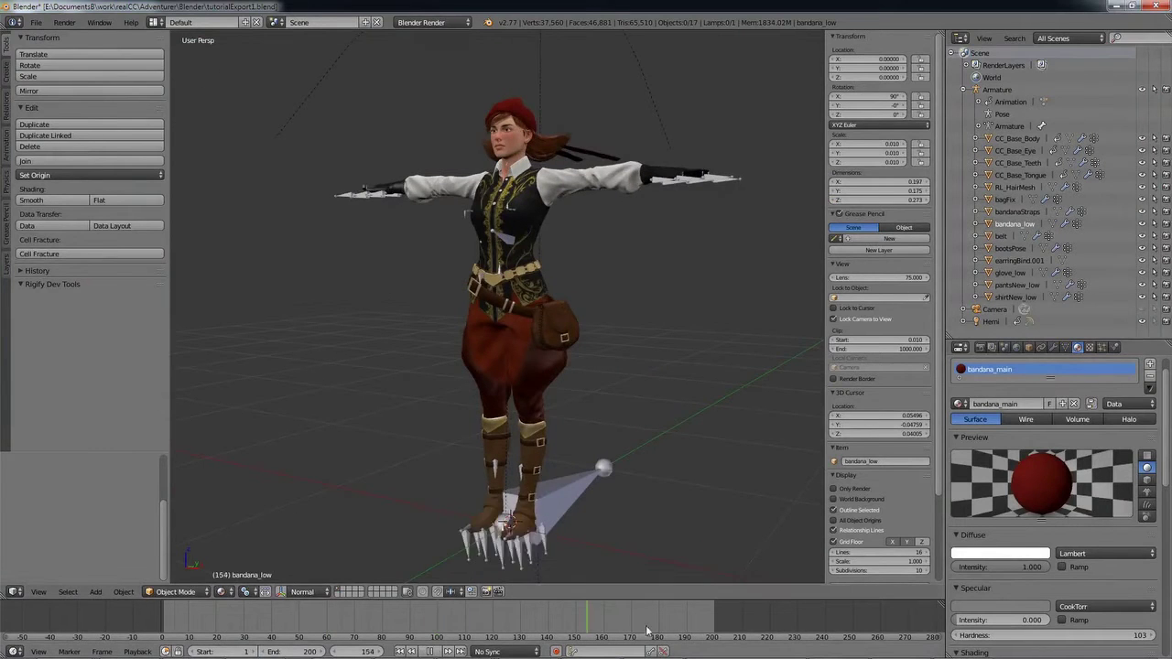
drag(647, 630, 211, 629)
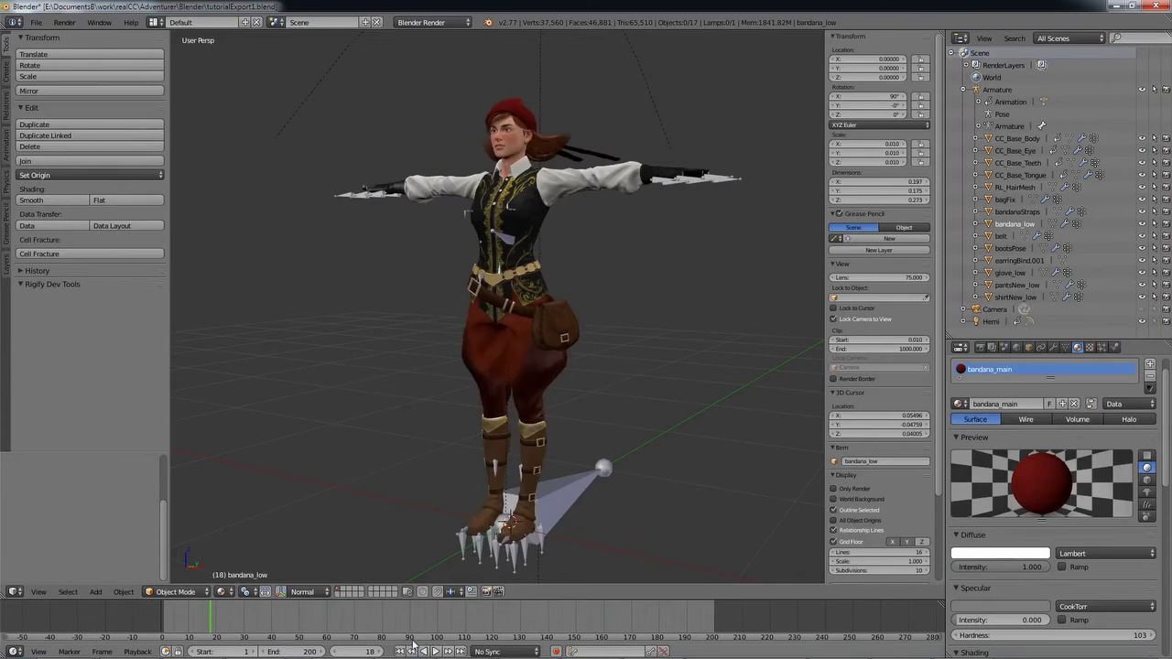
click(400, 651)
middle_drag(642, 307, 669, 296)
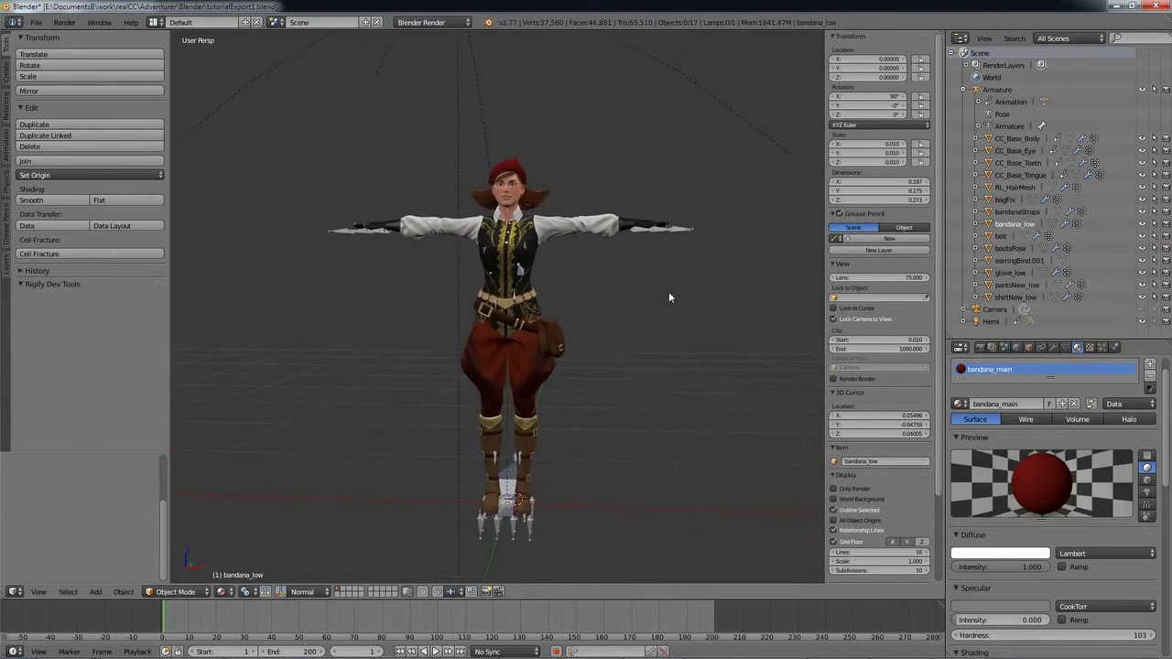
Select the armature and all of the character's meshes except bandana_low and bandanaStraps
drag(653, 506, 261, 89)
middle_drag(679, 238, 630, 258)
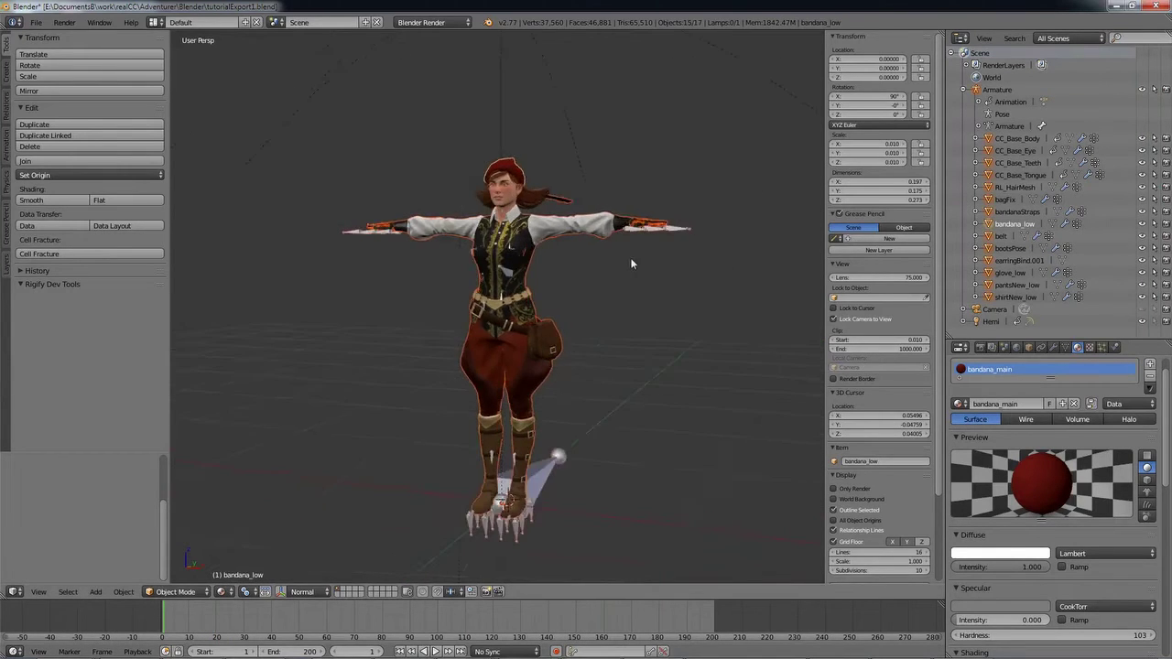
scroll(630, 258, up, 1)
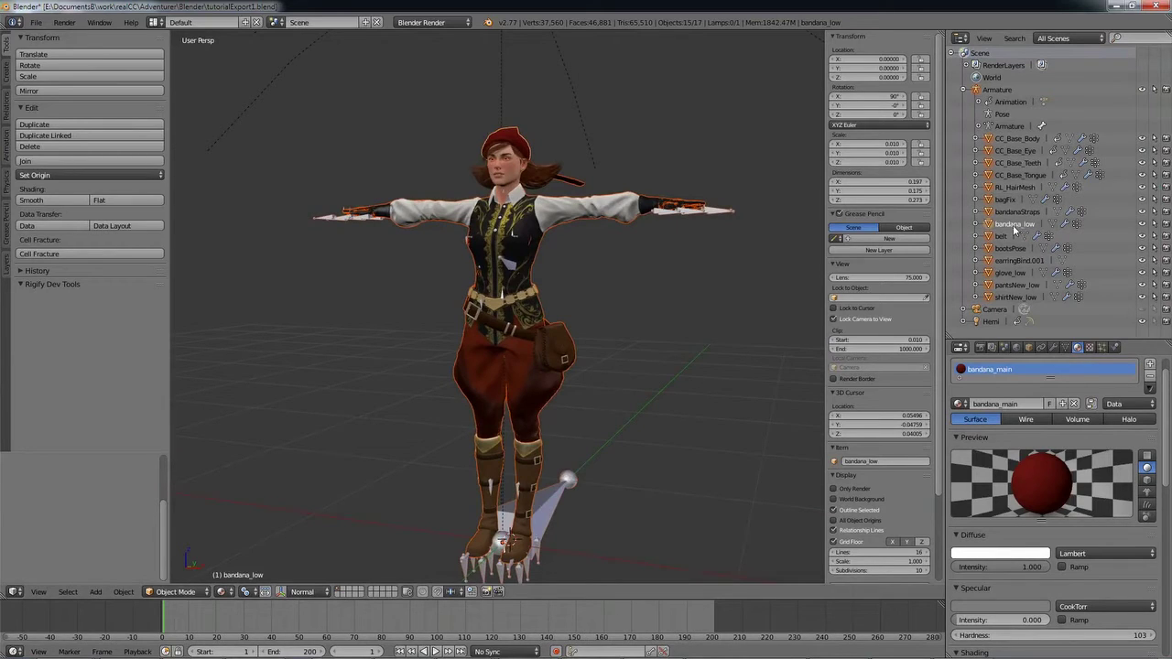
click(1022, 213)
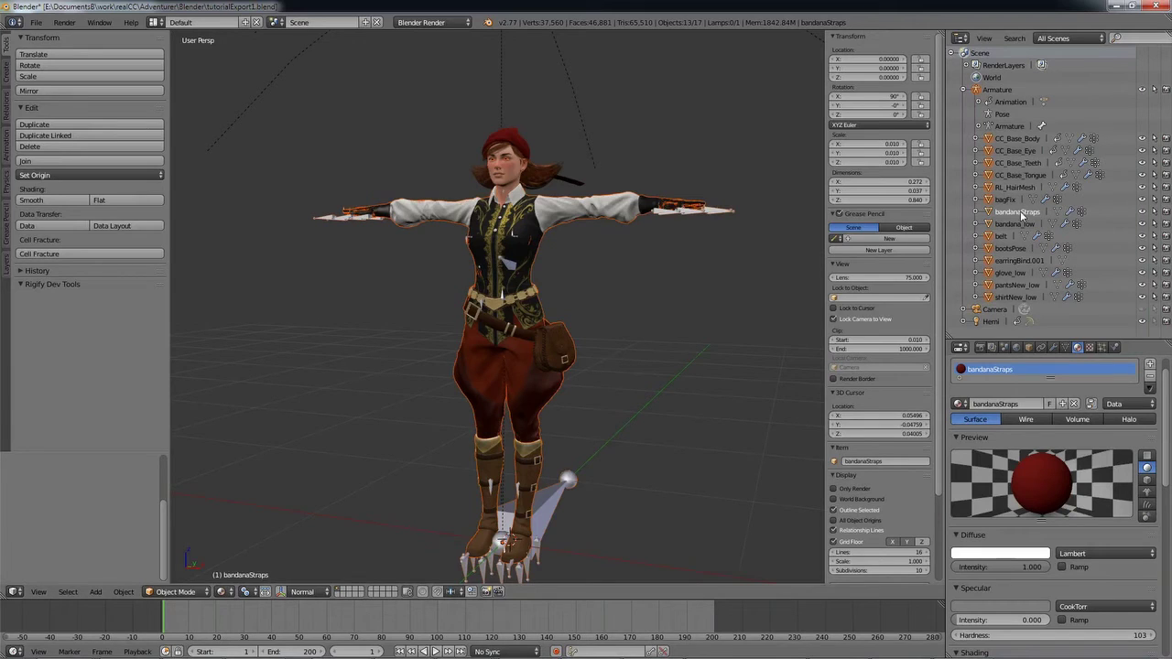
Start an FBX export and choose the tutorialFBX folder inside tutorial as its destination
click(37, 22)
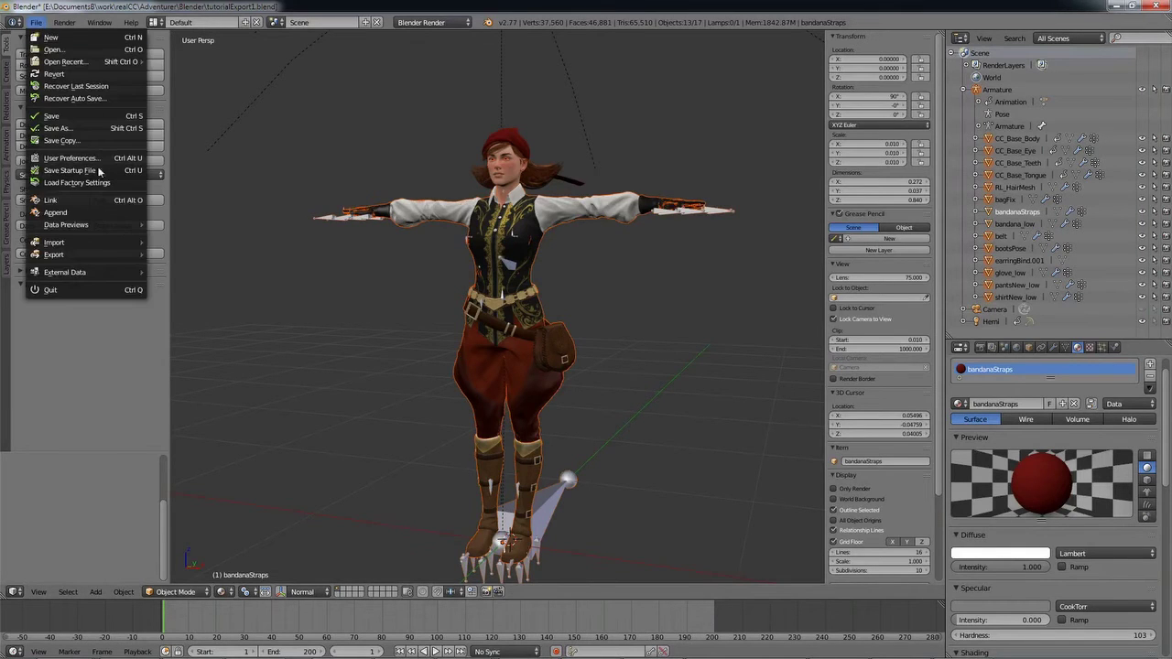
mouse_move(55, 254)
click(174, 291)
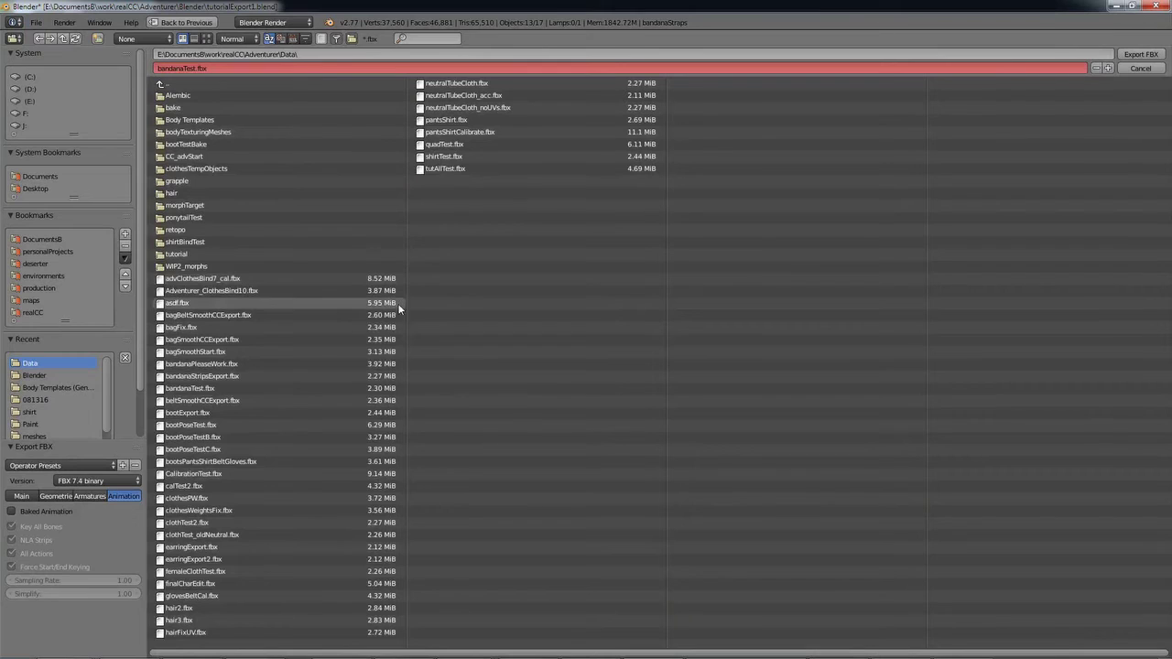
click(190, 254)
click(197, 108)
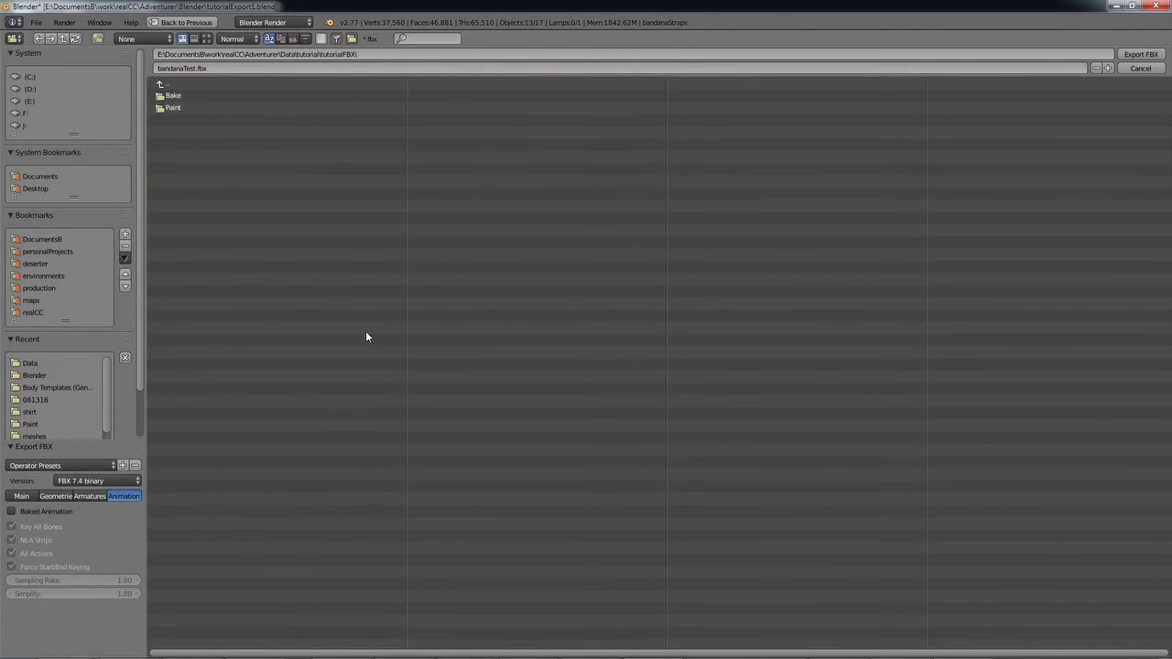
Set the FBX export to Selected Objects only, with Add Leaf Bones and Baked Animation turned off
click(21, 495)
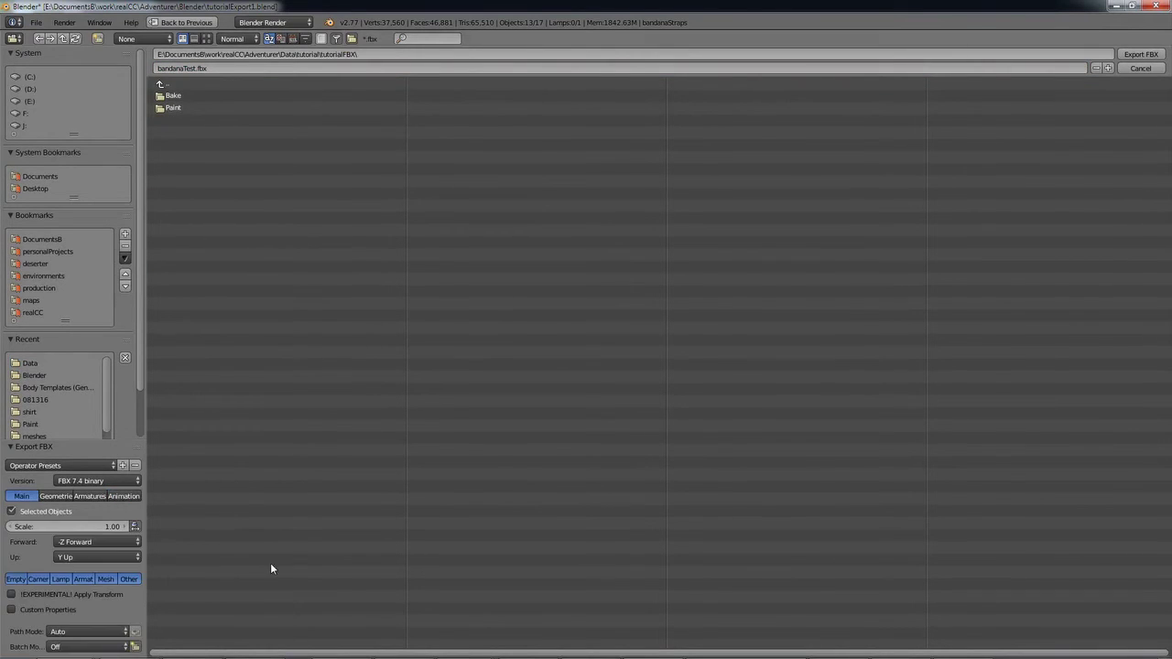
click(90, 512)
click(18, 512)
click(12, 513)
click(55, 496)
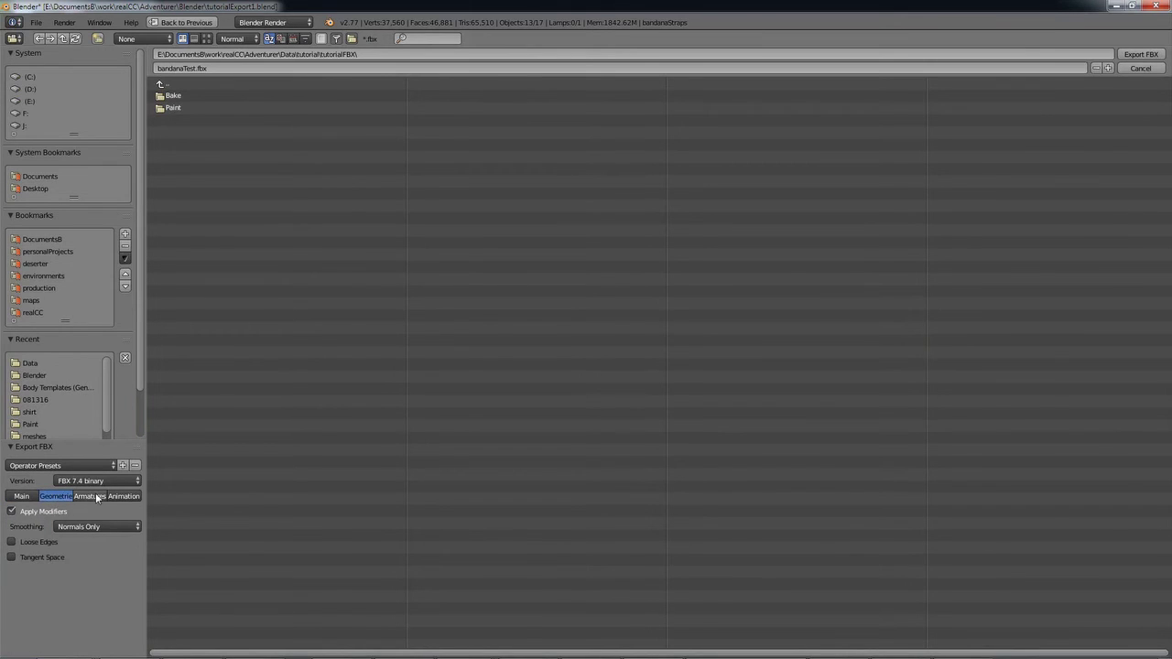
click(94, 496)
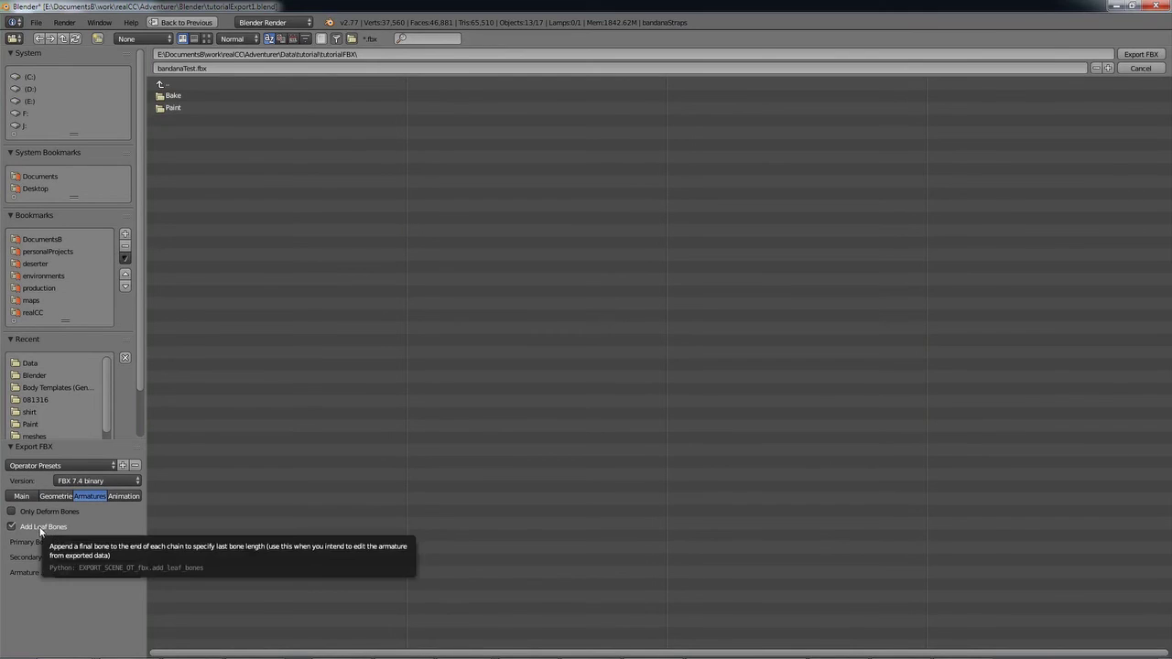
click(12, 527)
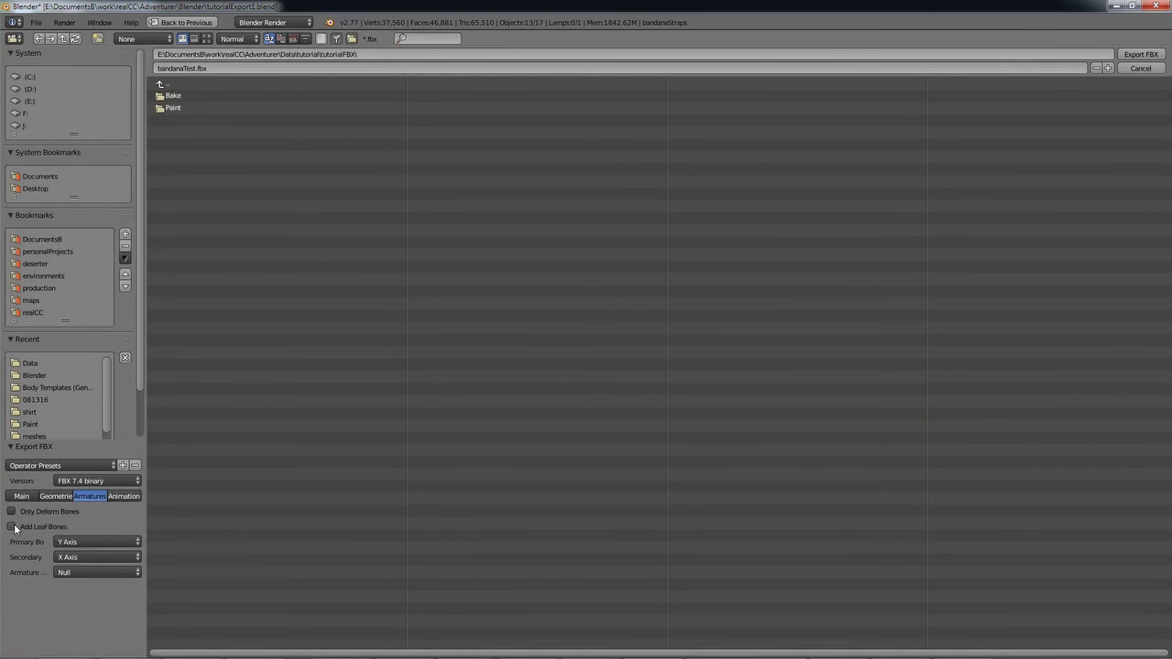
click(129, 496)
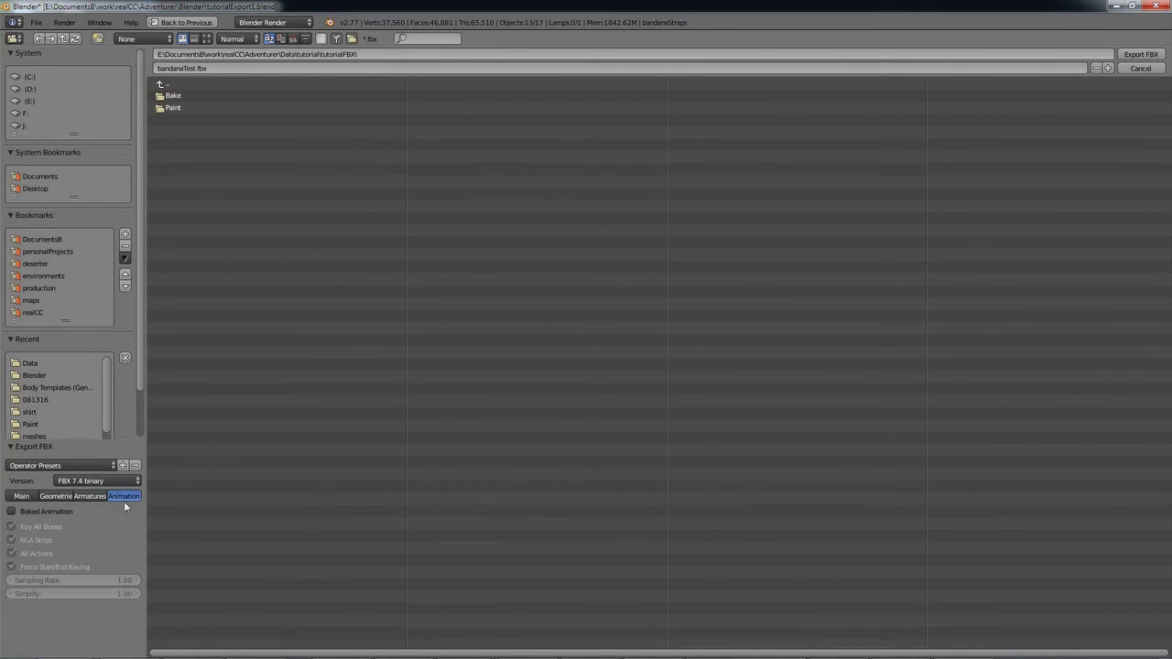
click(51, 514)
click(54, 513)
Name the export file clothesBind and export the selected objects as FBX
click(198, 68)
drag(198, 69, 156, 69)
text(clothesBind)
click(1156, 55)
click(1137, 56)
key(Return)
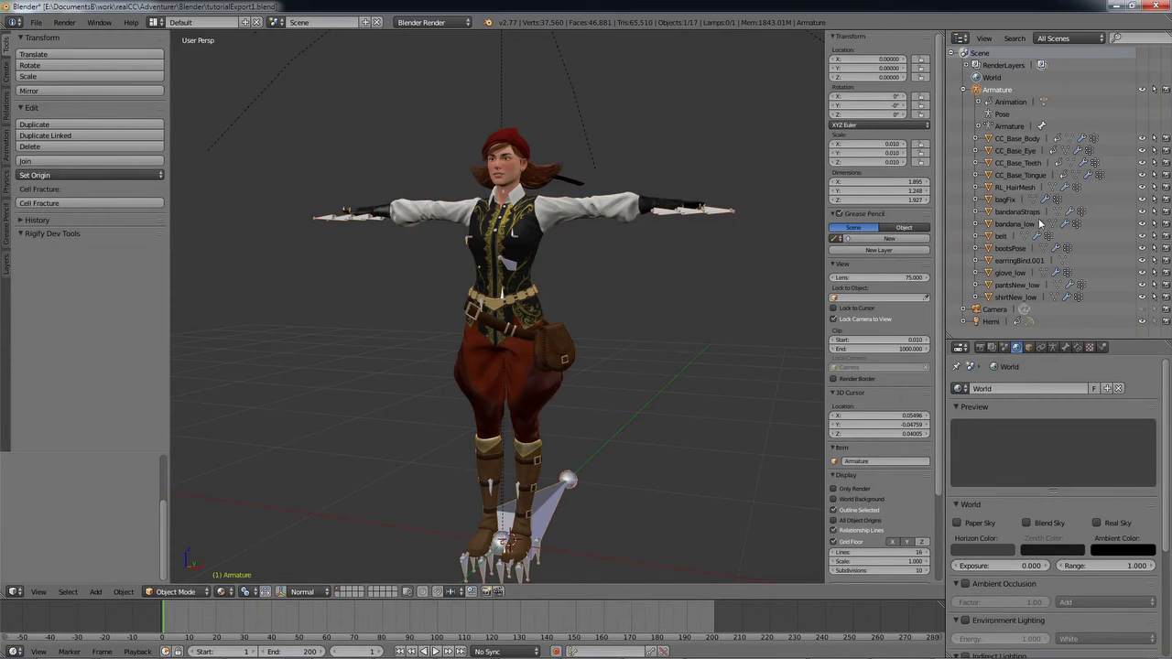
Identify the bandanaStraps and bandana_low objects on the character's head, and clear the selection
click(1005, 200)
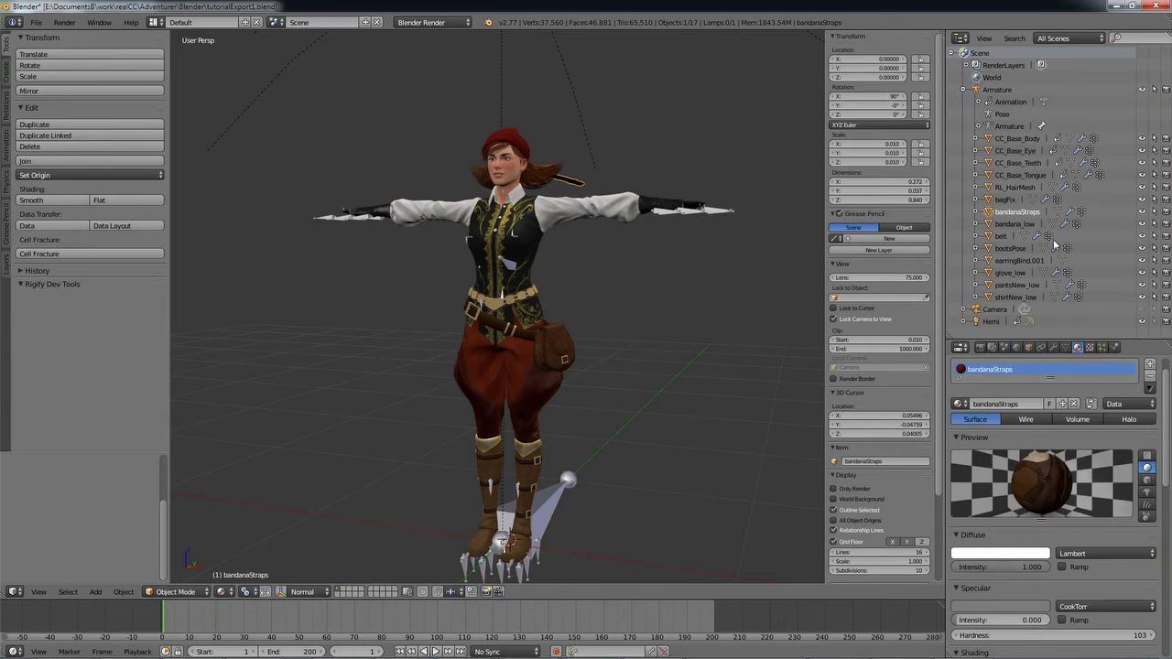
click(1014, 224)
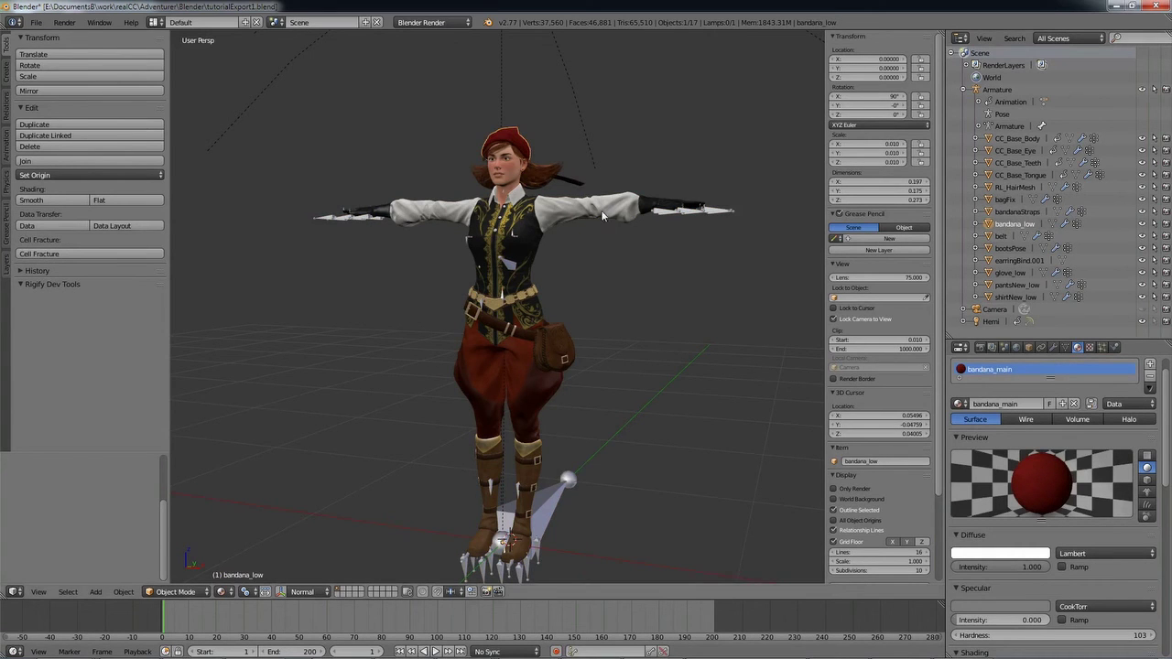
middle_drag(503, 187, 420, 168)
scroll(494, 192, up, 2)
middle_drag(585, 216, 603, 227)
key(a)
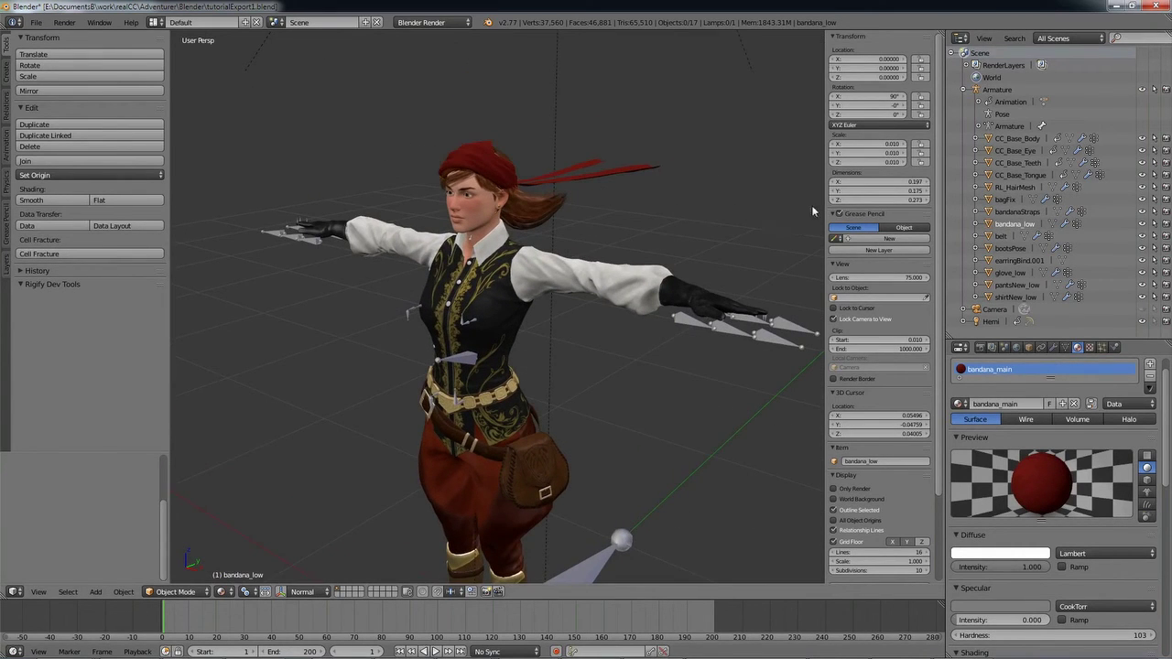
Select the armature, CC_Base_Body, CC_Base_Eye, CC_Base_Teeth and CC_Base_Tongue together with bandanaStraps
click(998, 90)
shift+click(1027, 140)
shift+click(1029, 151)
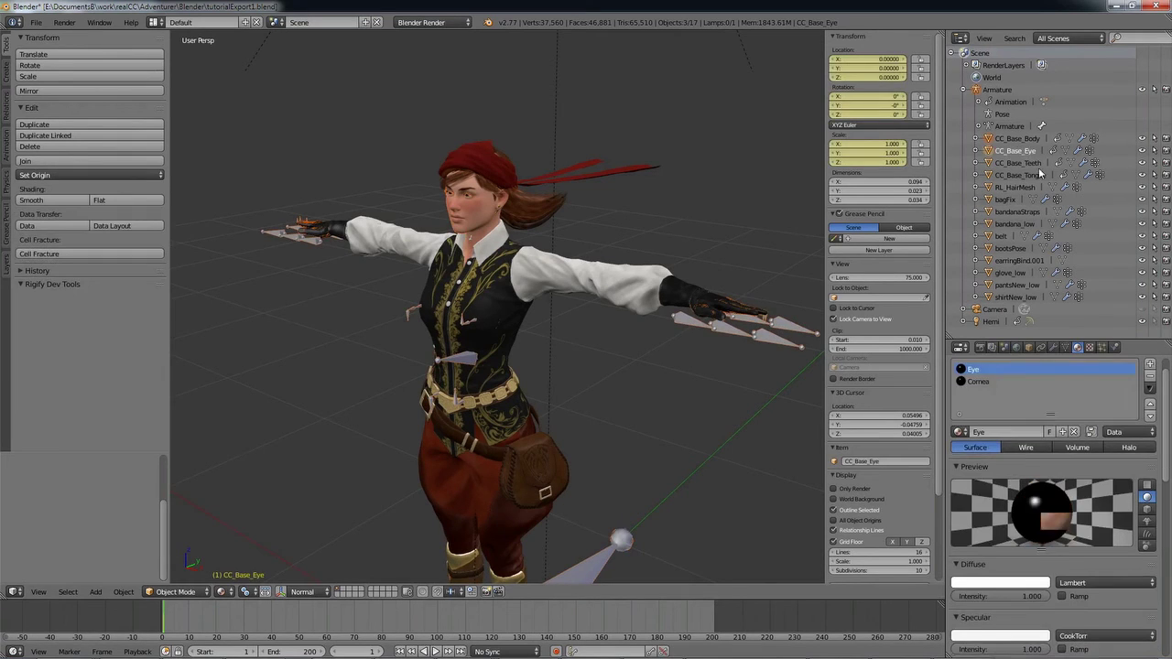
ctrl+click(1019, 175)
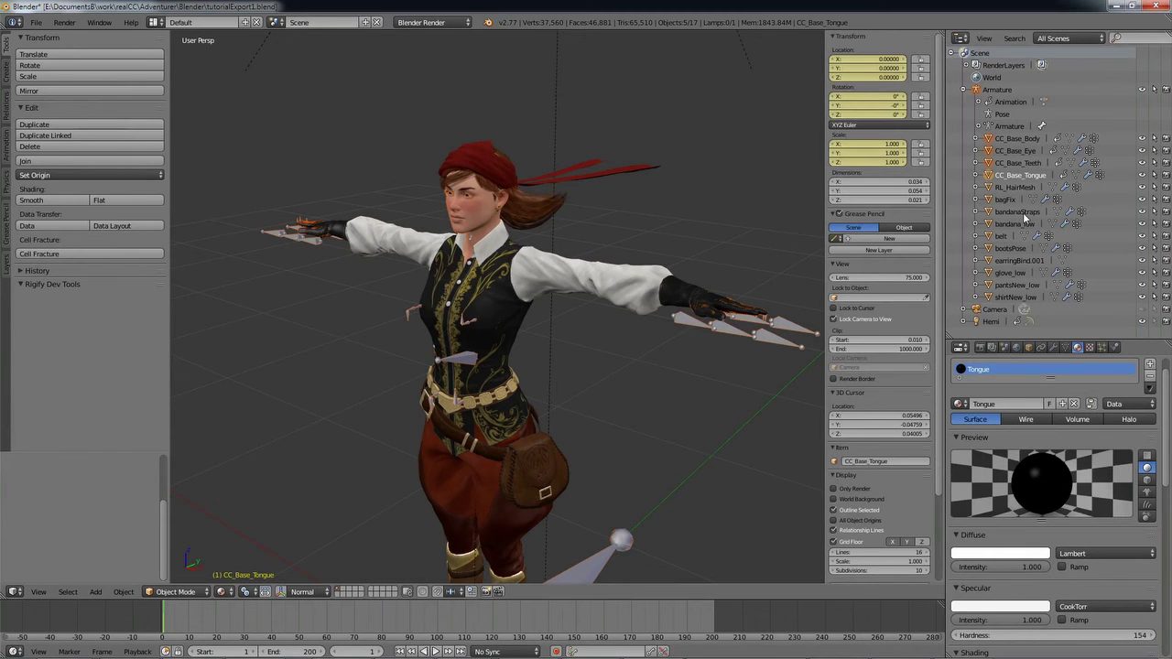
ctrl+click(1018, 213)
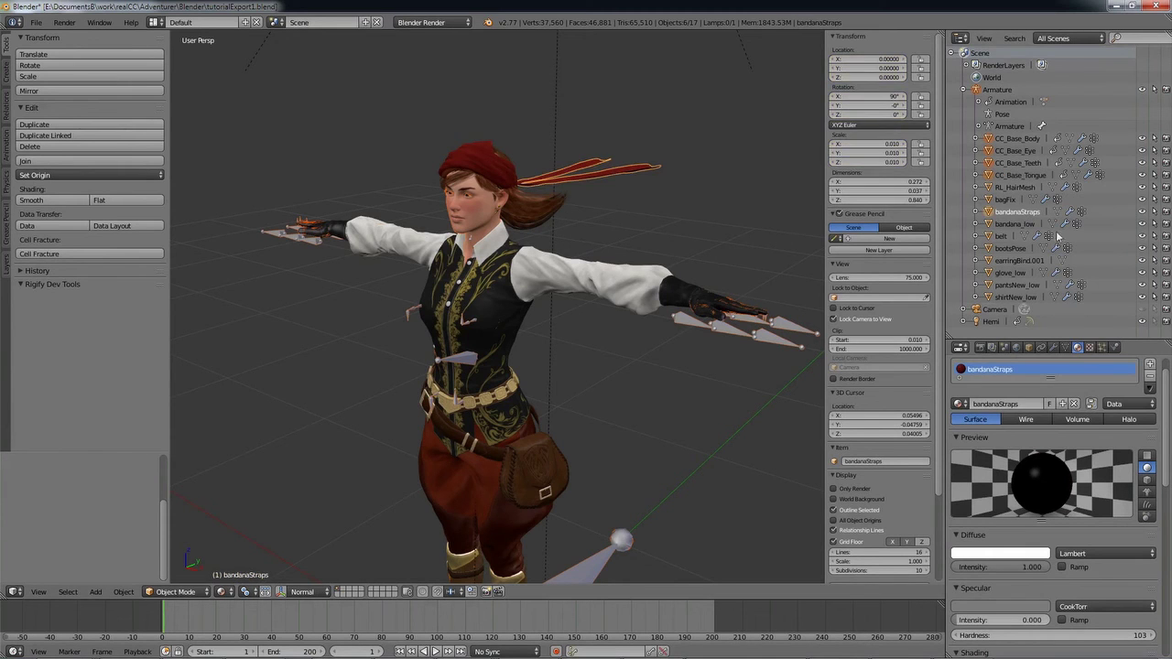
Export the selection as bandanaStraps.fbx to the tutorialFBX folder
click(34, 24)
mouse_move(149, 260)
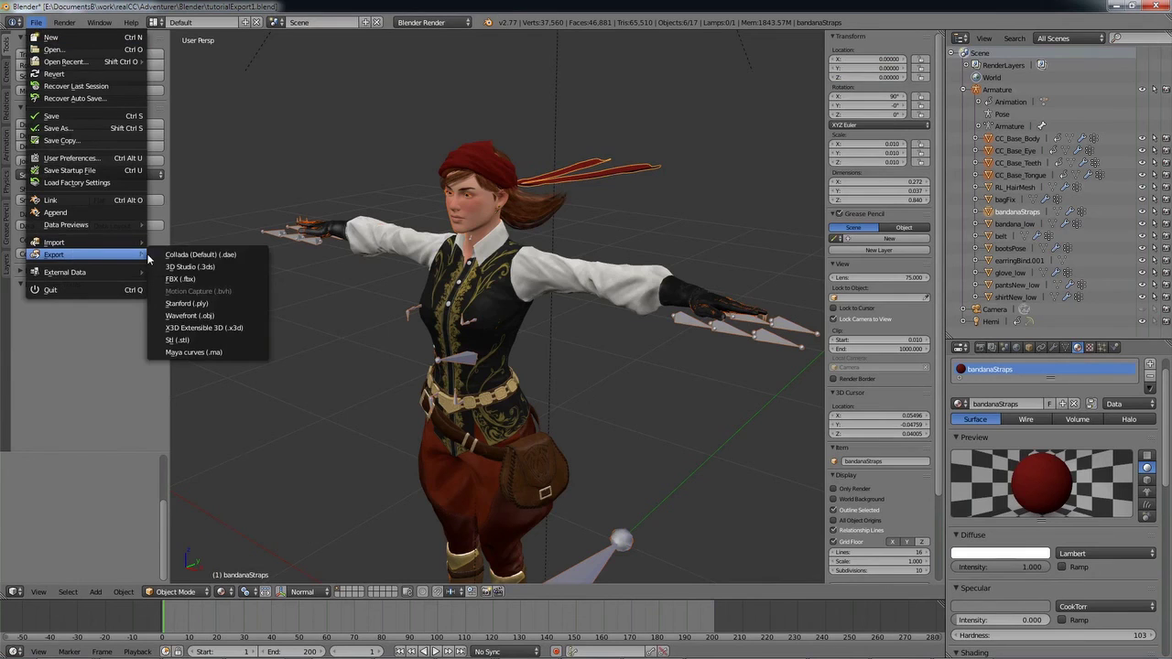
click(181, 279)
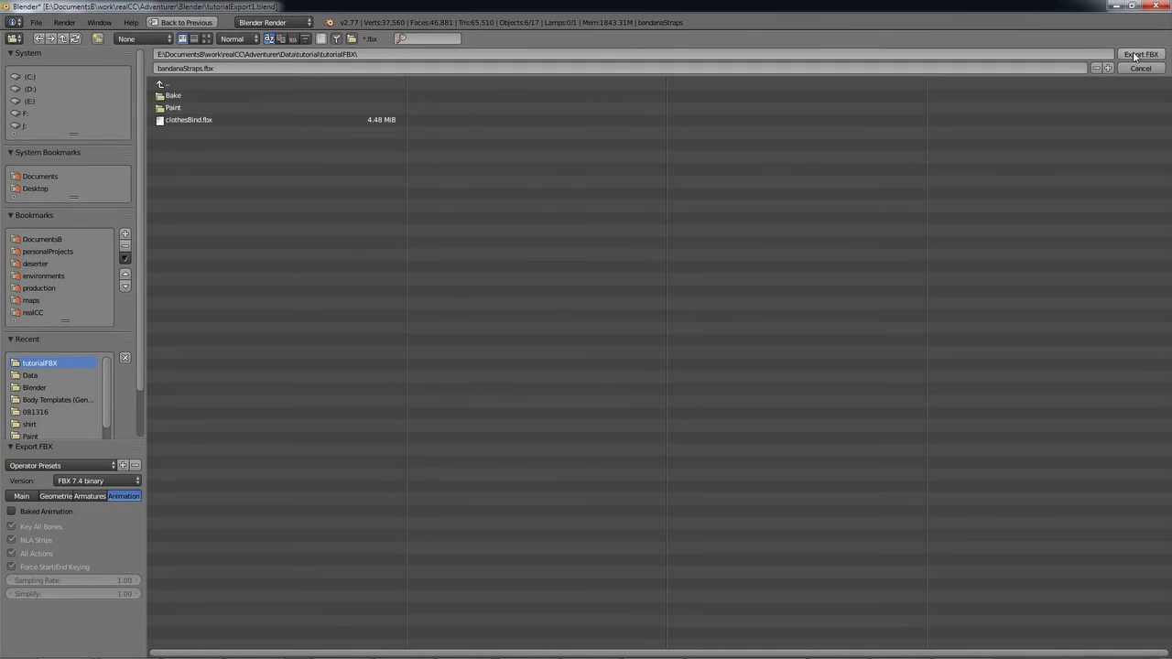
click(1136, 57)
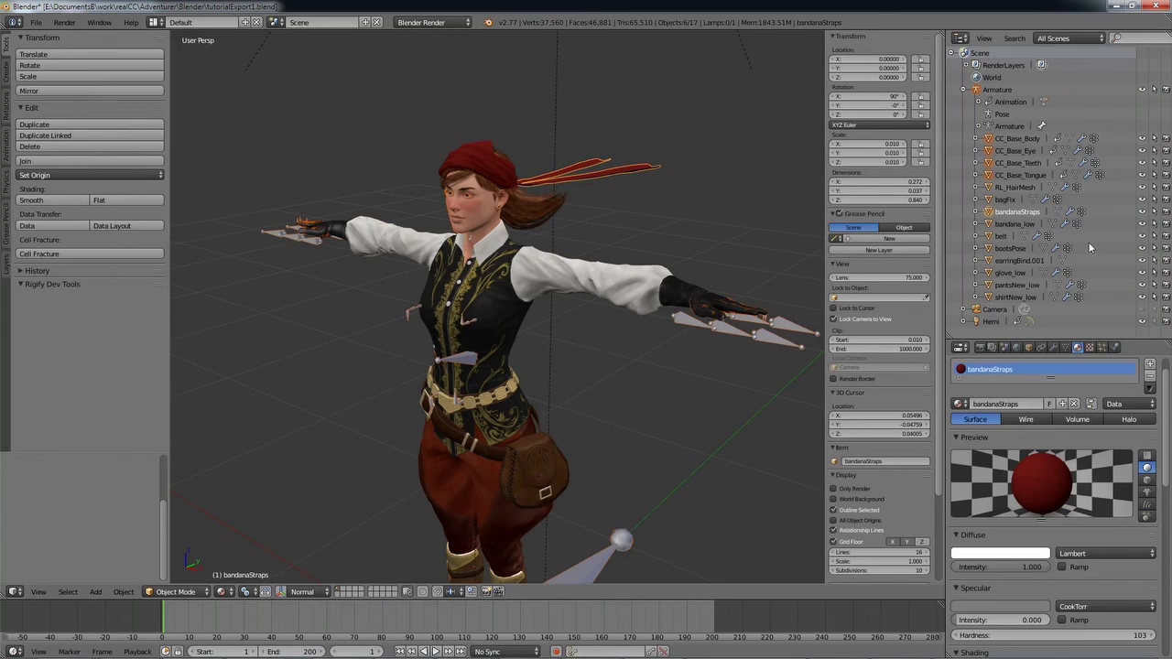
Replace bandanaStraps with bandana_low in the selection of armature and base body meshes
ctrl+click(1019, 213)
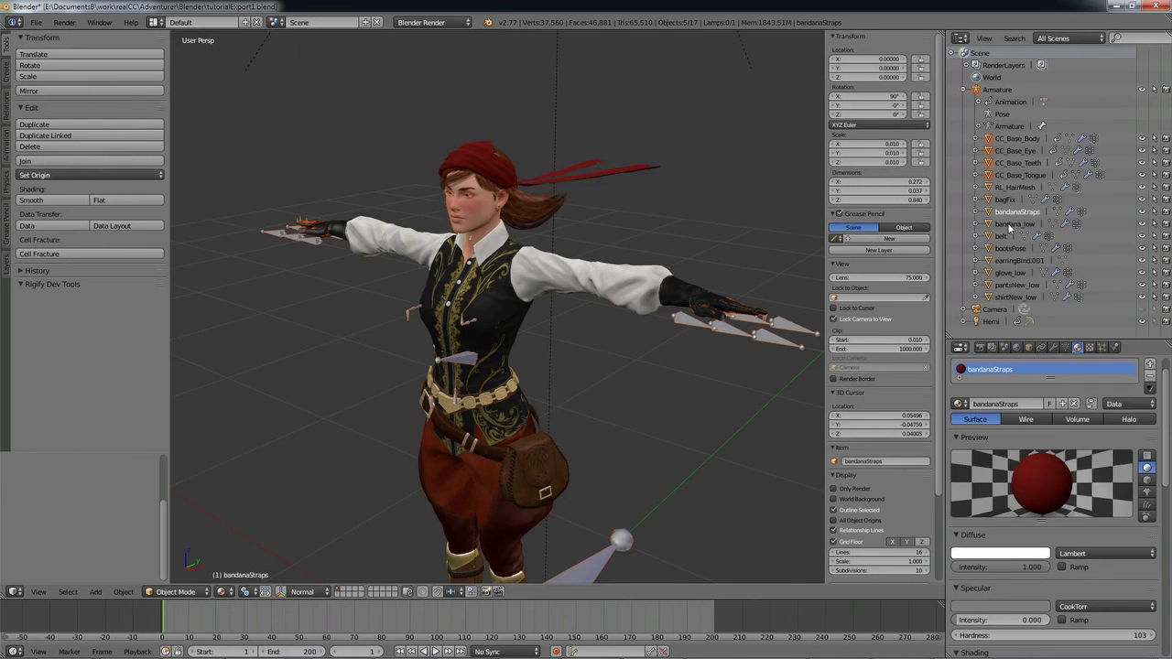
ctrl+click(1013, 224)
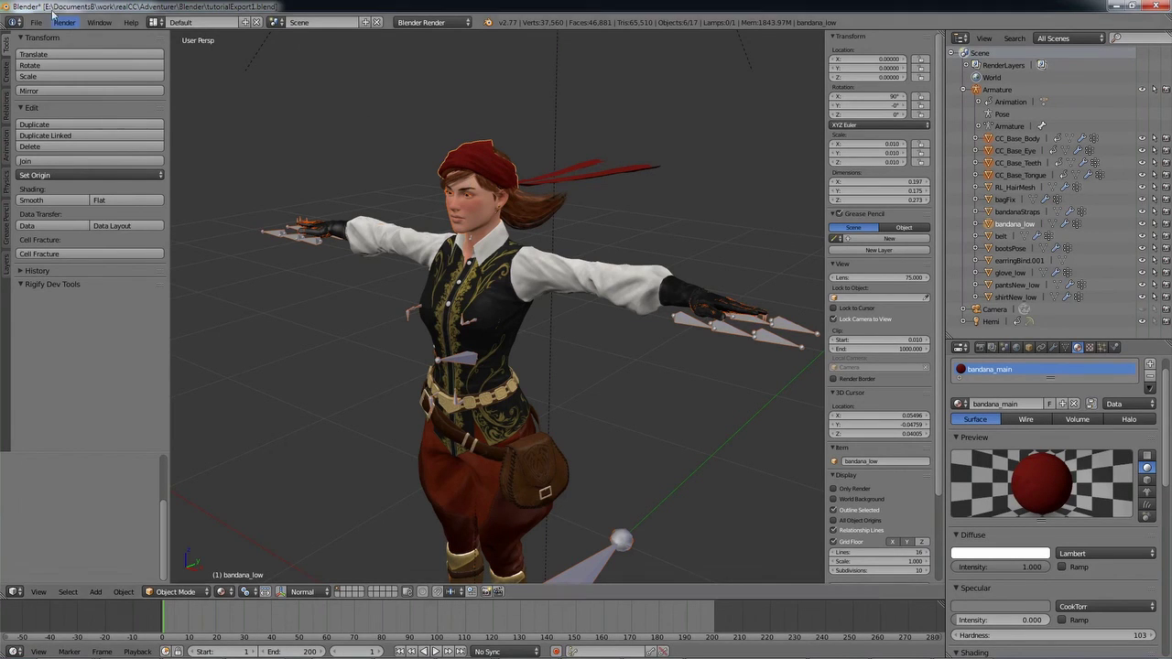